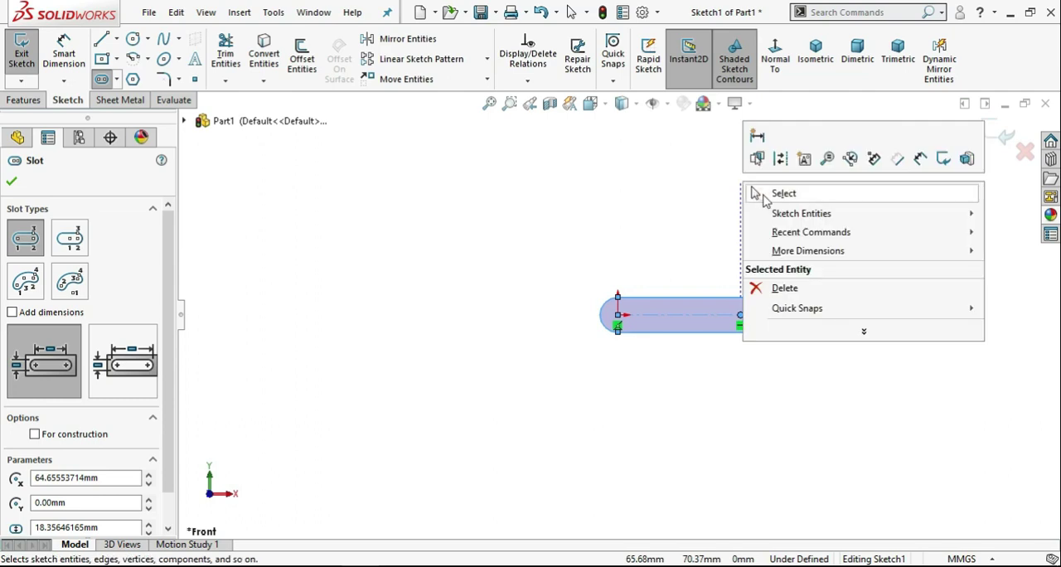
Draw a circle about 11 mm in diameter at the slot's origin end and a smaller circle on the other end's arc center.
left_click(758, 194)
left_click(136, 44)
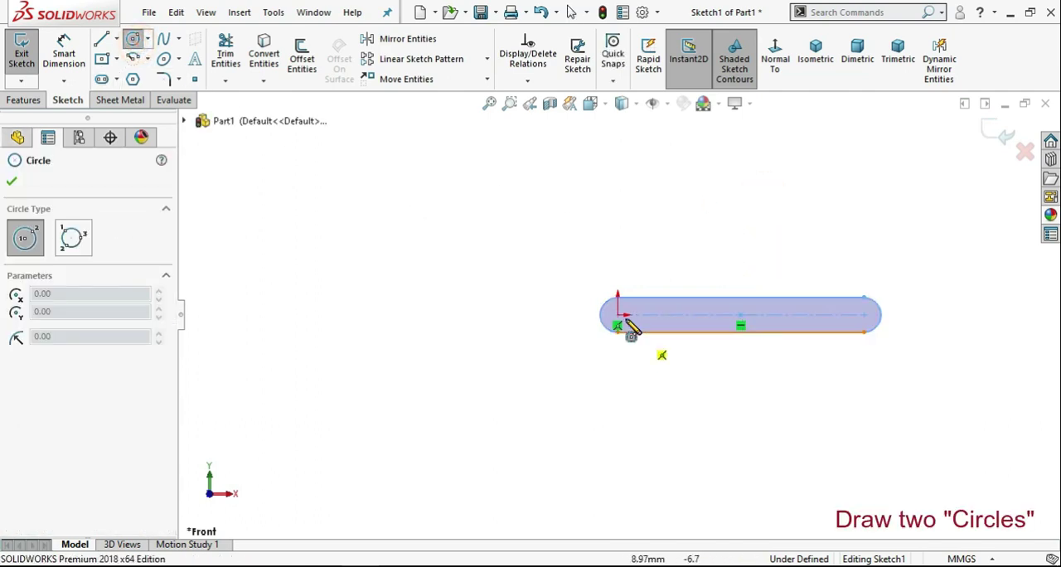
left_click(617, 315)
left_click(625, 306)
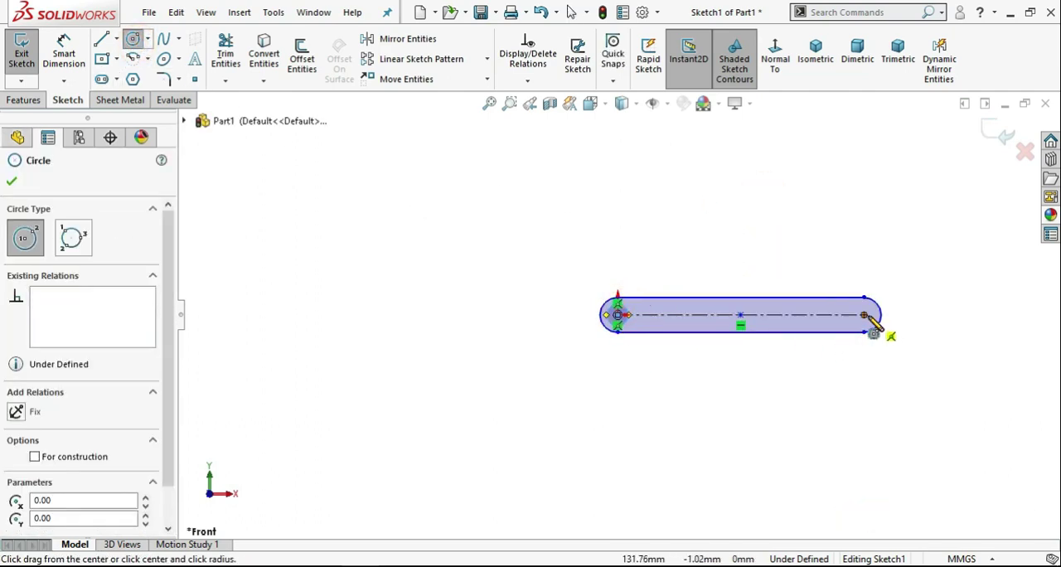
left_click(864, 314)
left_click(870, 305)
right_click(626, 184)
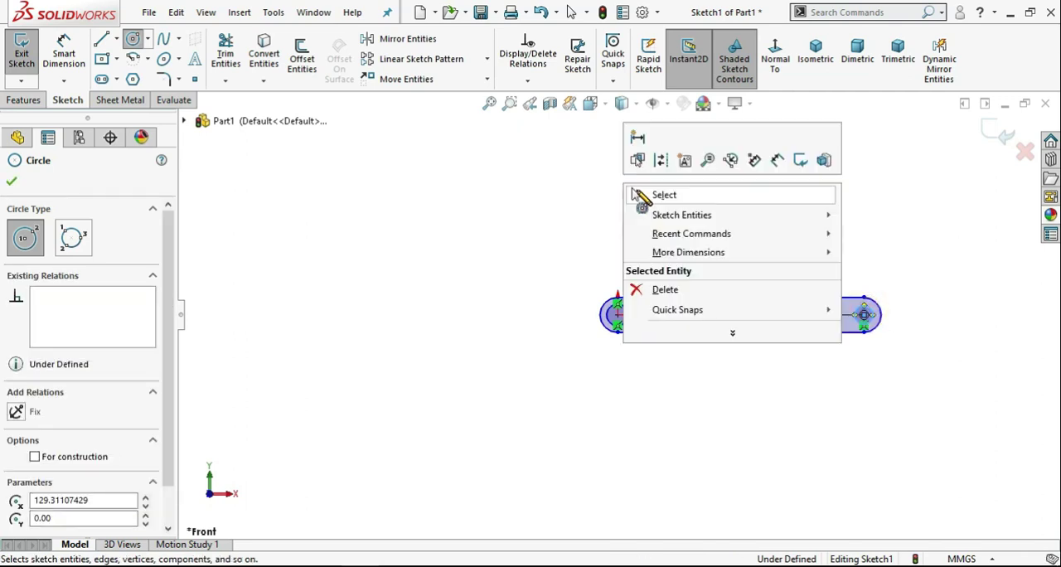
left_click(635, 190)
Add an Equal relation between the two circles at the slot's ends.
scroll(900, 331, "down", 3)
scroll(901, 314, "down", 1)
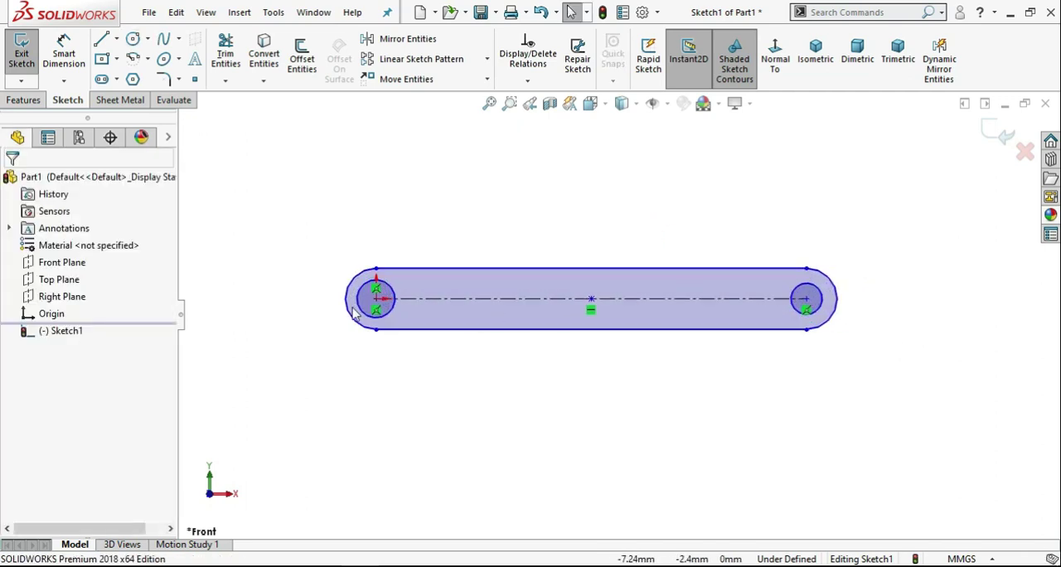
left_click(394, 303)
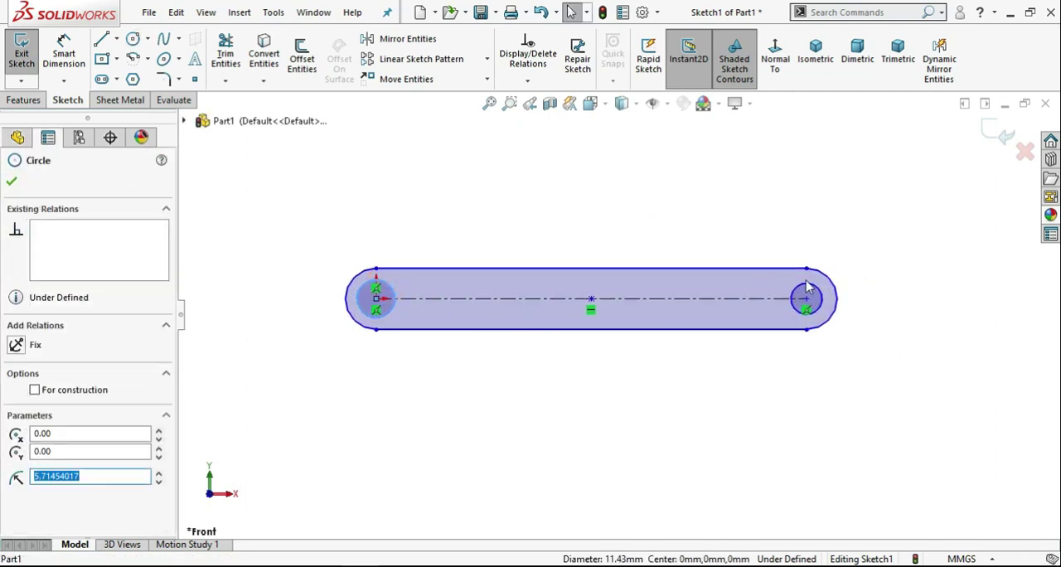
left_click(807, 292, "ctrl")
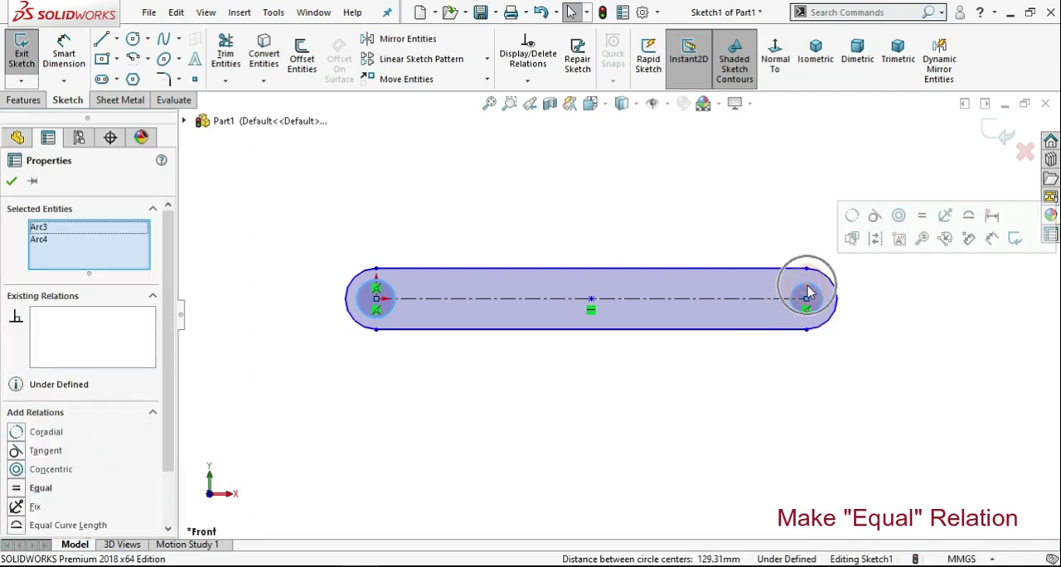
left_click(921, 216)
left_click(705, 197)
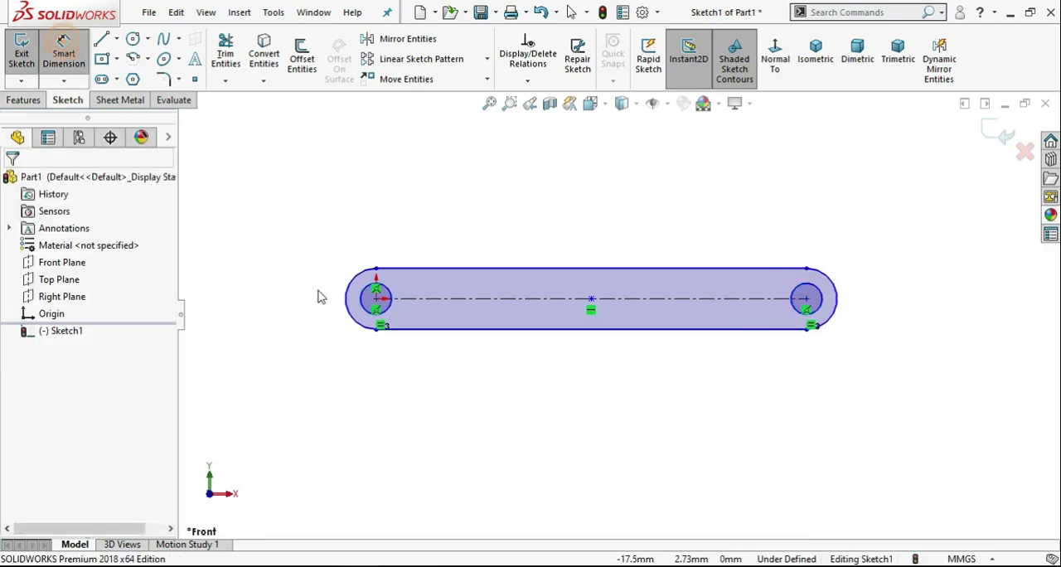
Dimension the slot's overall length between its two end arcs and set it to 100 mm.
left_click(347, 304)
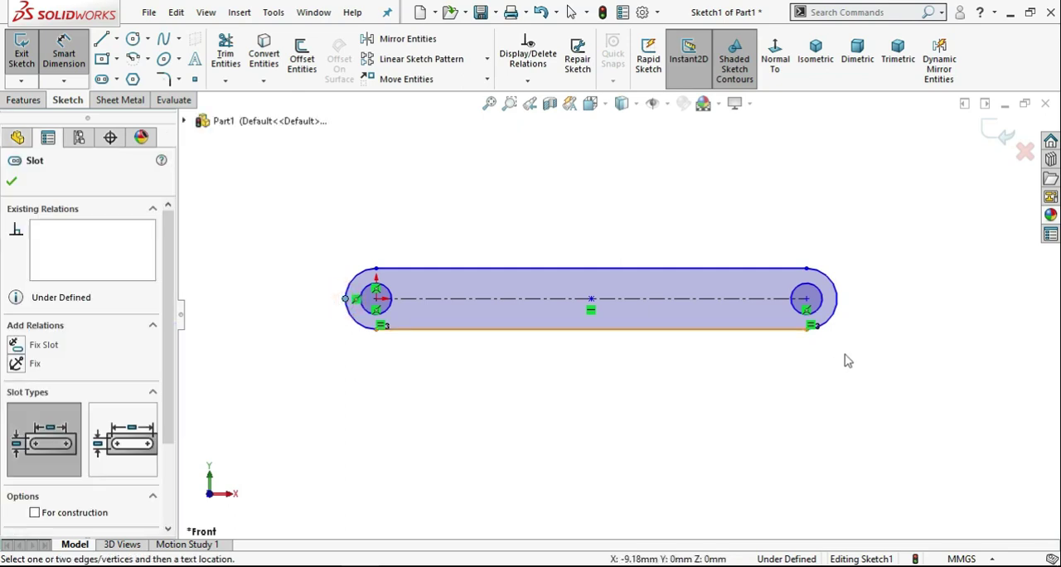
left_click(837, 303)
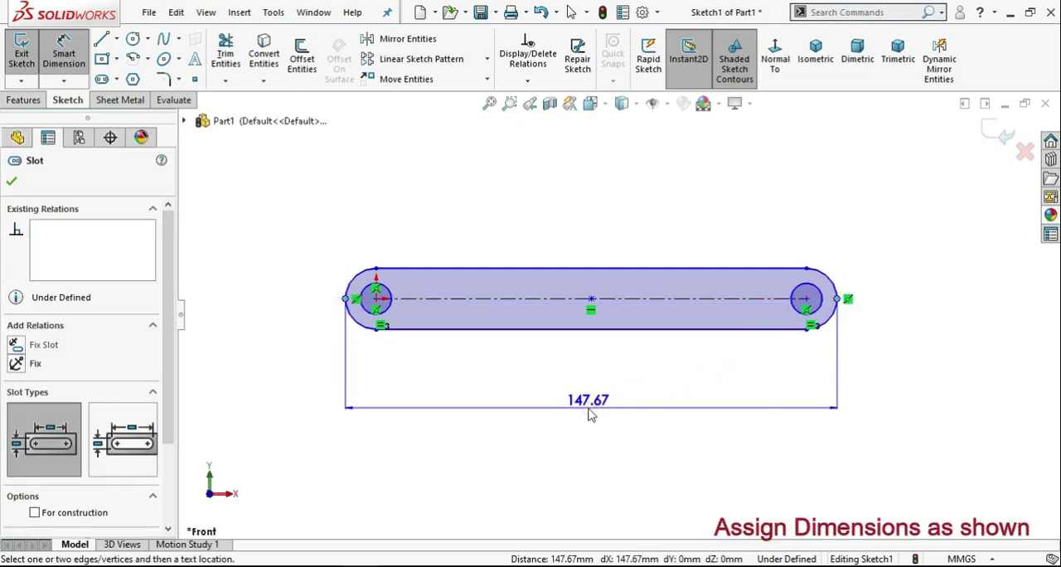
left_click(588, 414)
type("100")
key("Return")
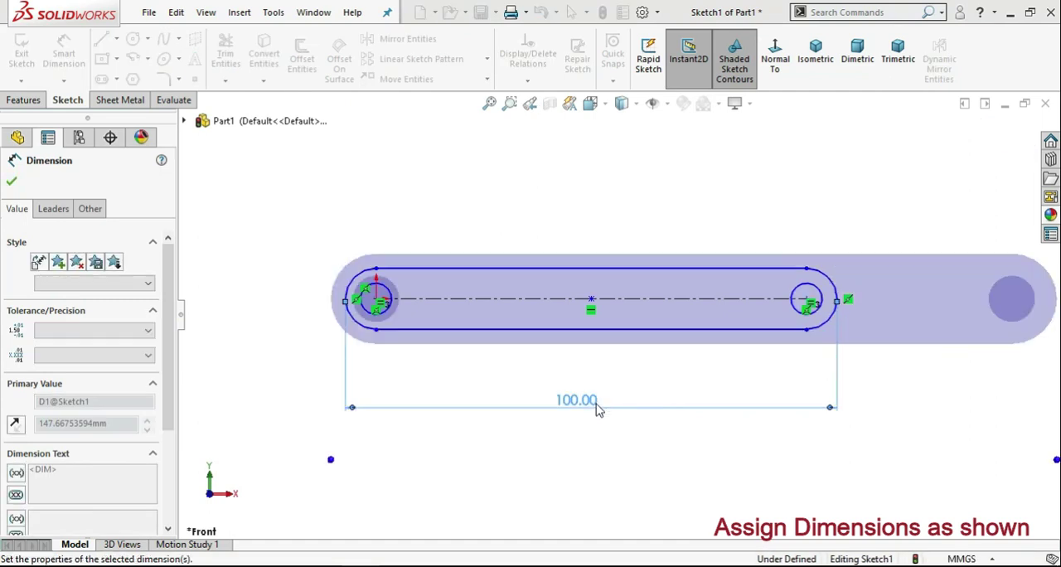
left_click(343, 230)
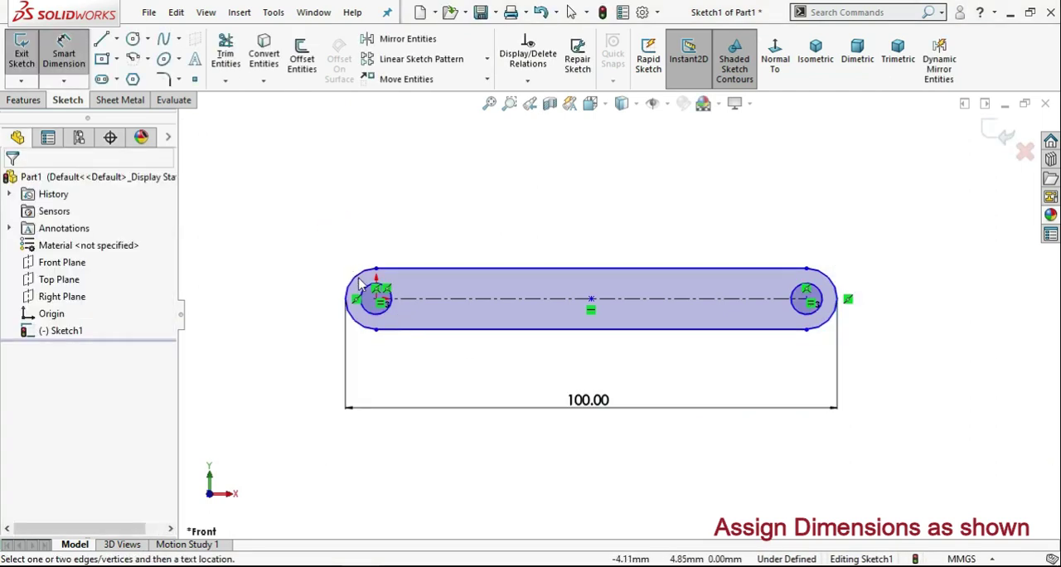
Dimension the radius of the slot's end arc at the origin and set it to 5 mm.
left_click(356, 283)
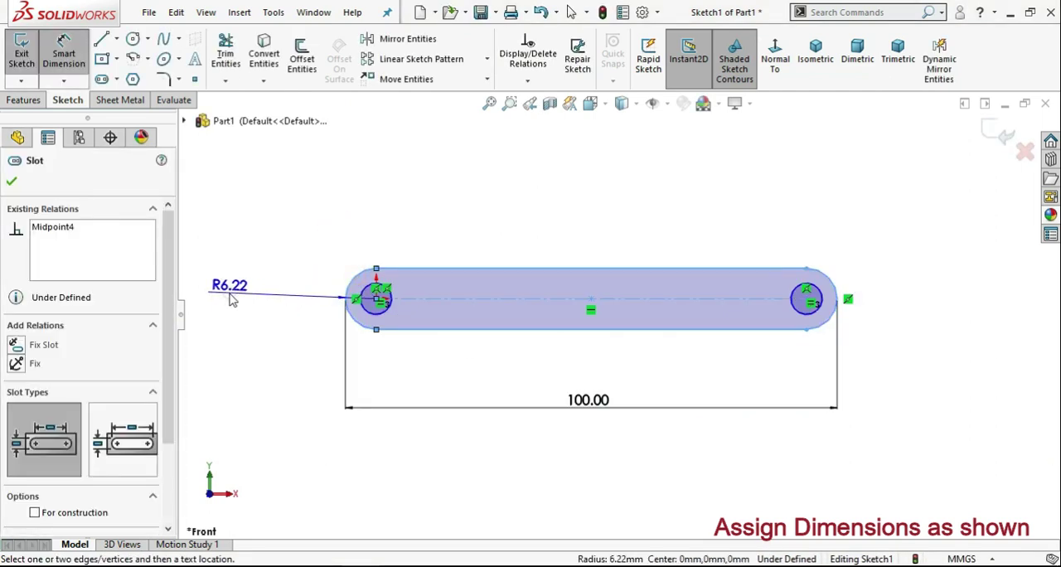
left_click(232, 300)
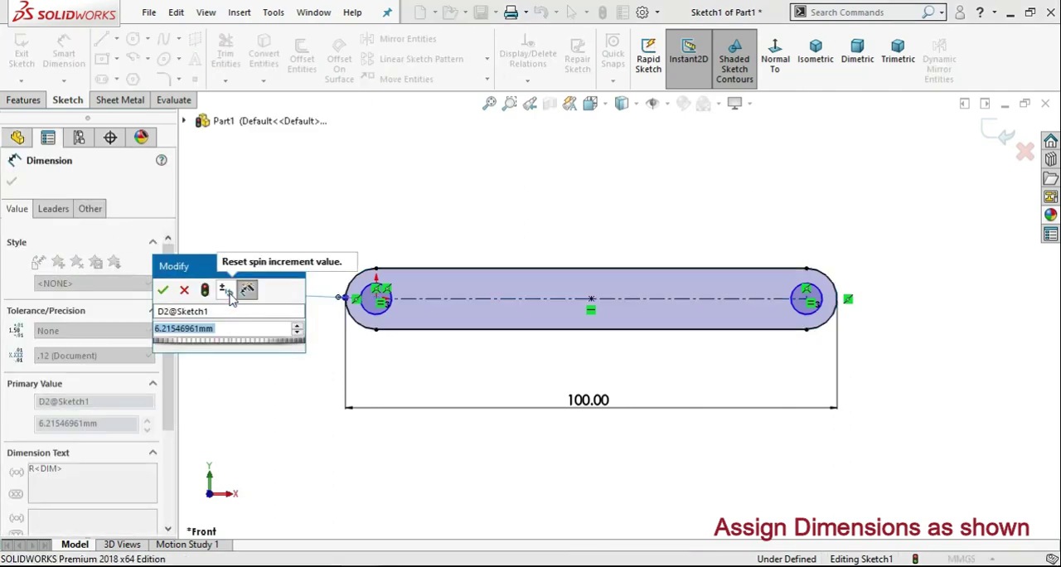
type("5")
key("Return")
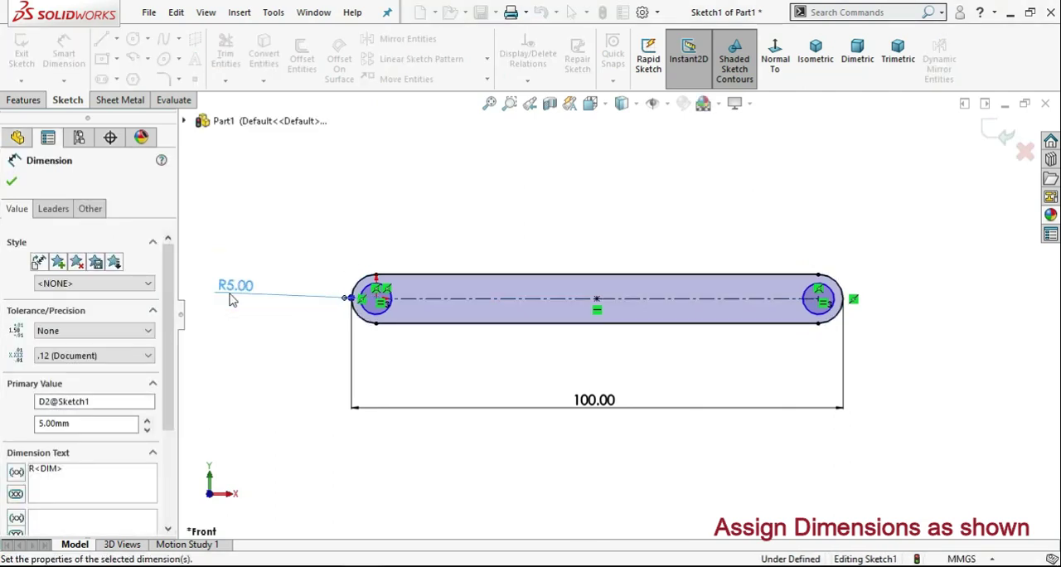
left_click(352, 189)
Dimension the diameter of the circle at the origin and set it to 6 mm.
scroll(415, 307, "down", 2)
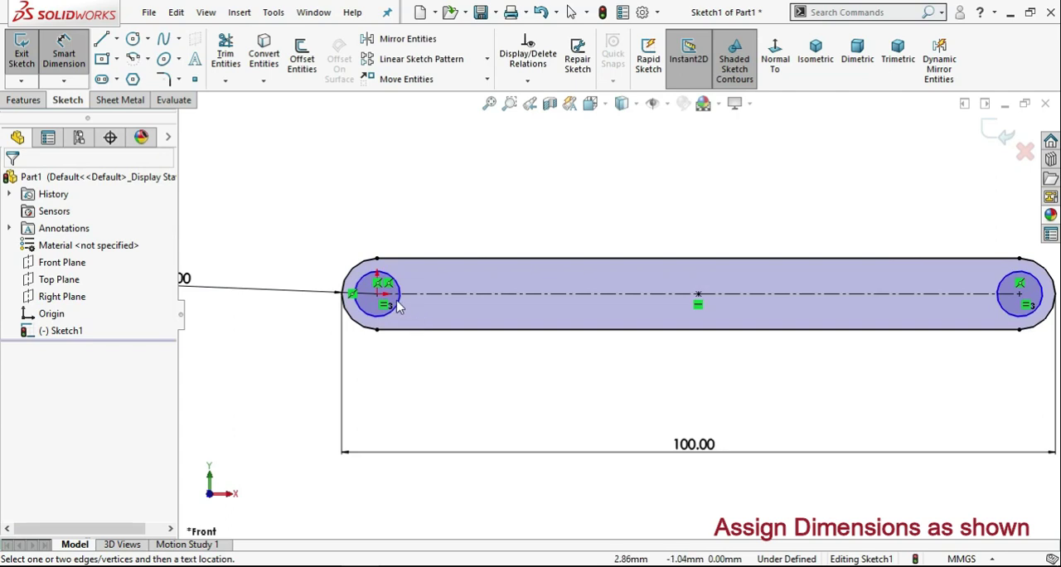
left_click(396, 303)
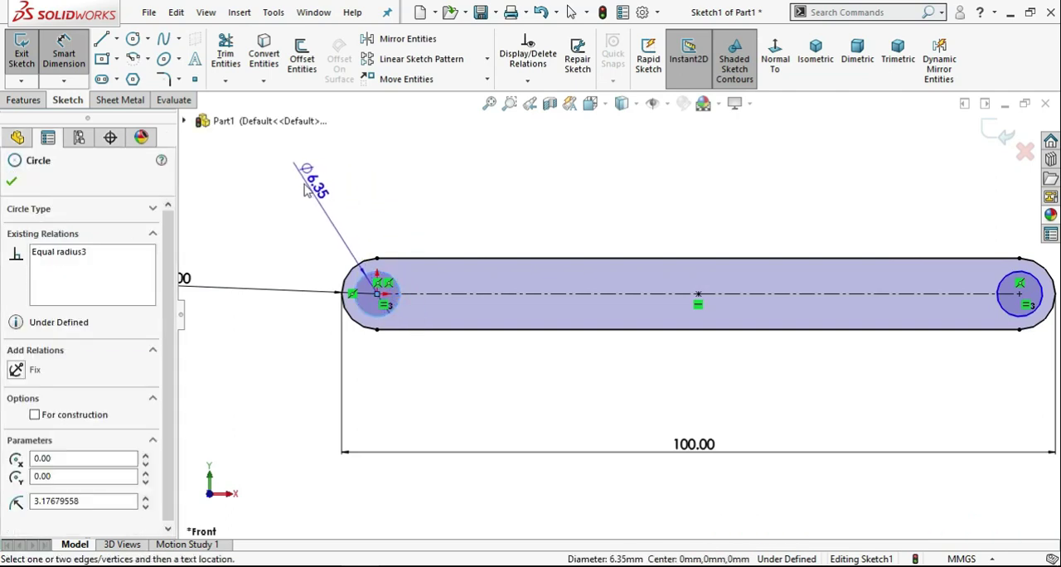
left_click(307, 187)
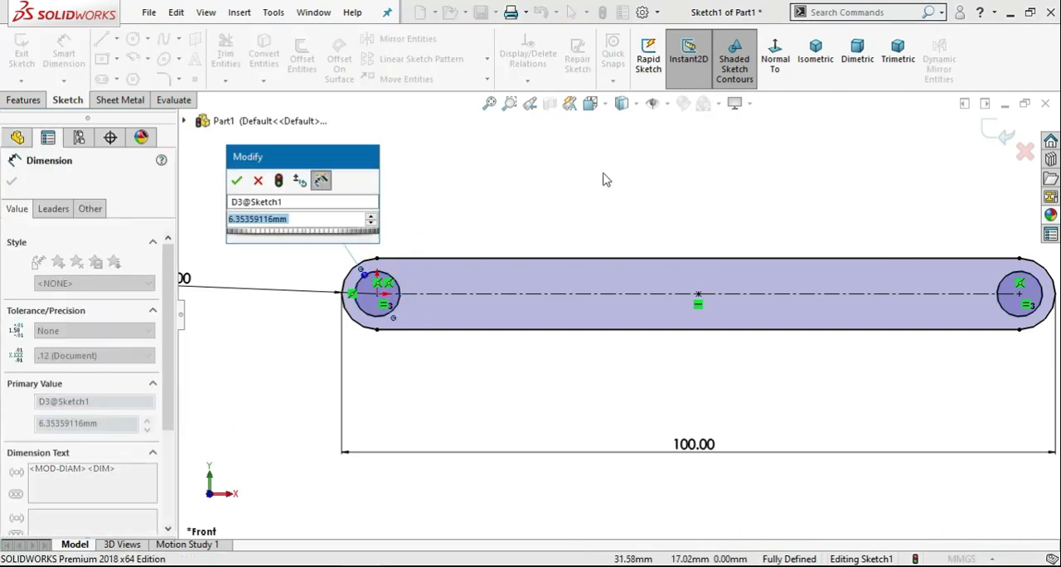
type("6")
key("Return")
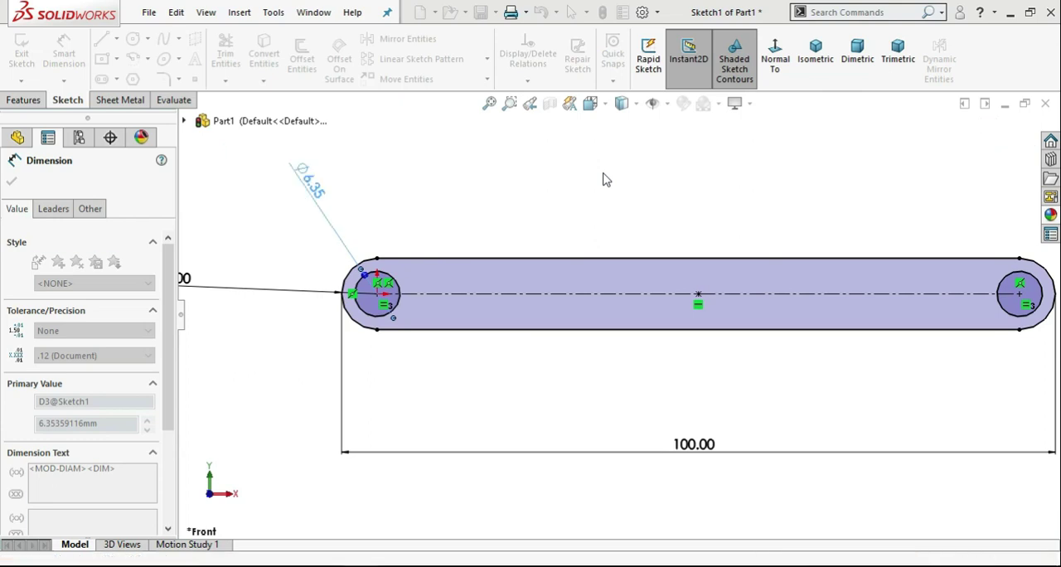
scroll(630, 264, "up", 1)
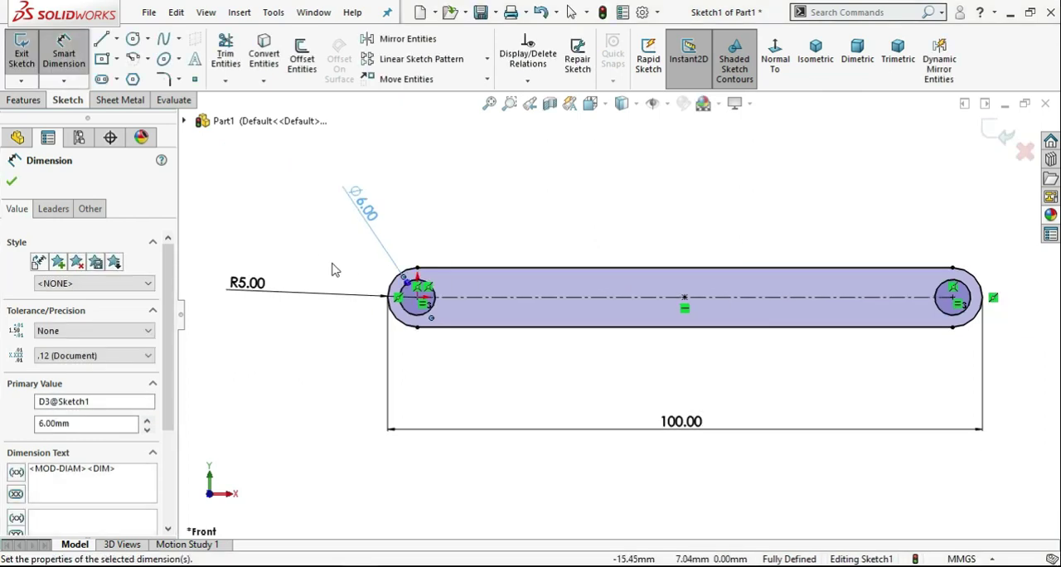
Change the diameter of the circle at the origin to 3 mm.
double_click(362, 213)
type("3")
key("Return")
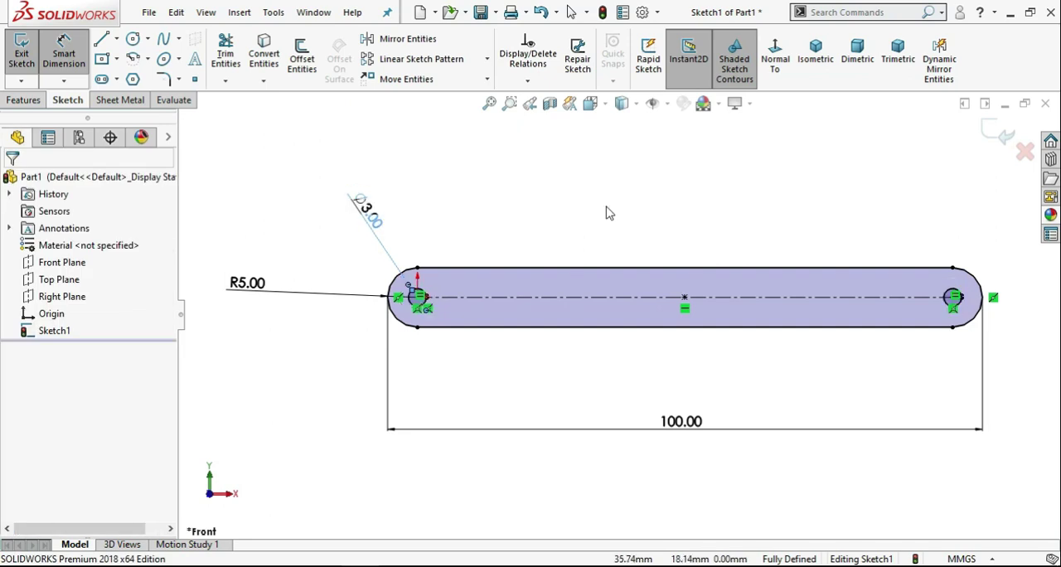
Change the slot's end radius to 3 mm.
left_click(304, 236)
double_click(247, 282)
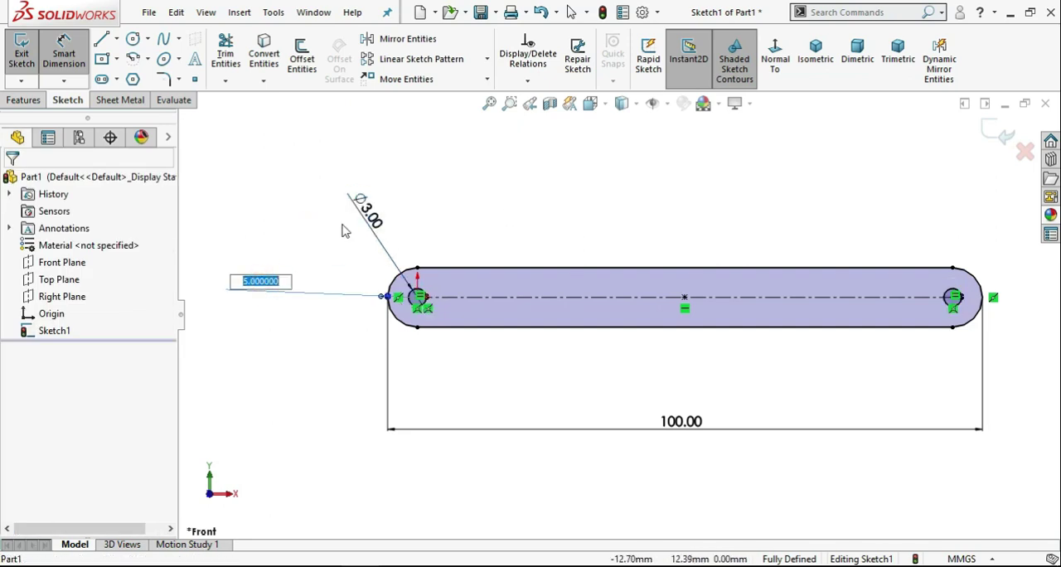
key("Return")
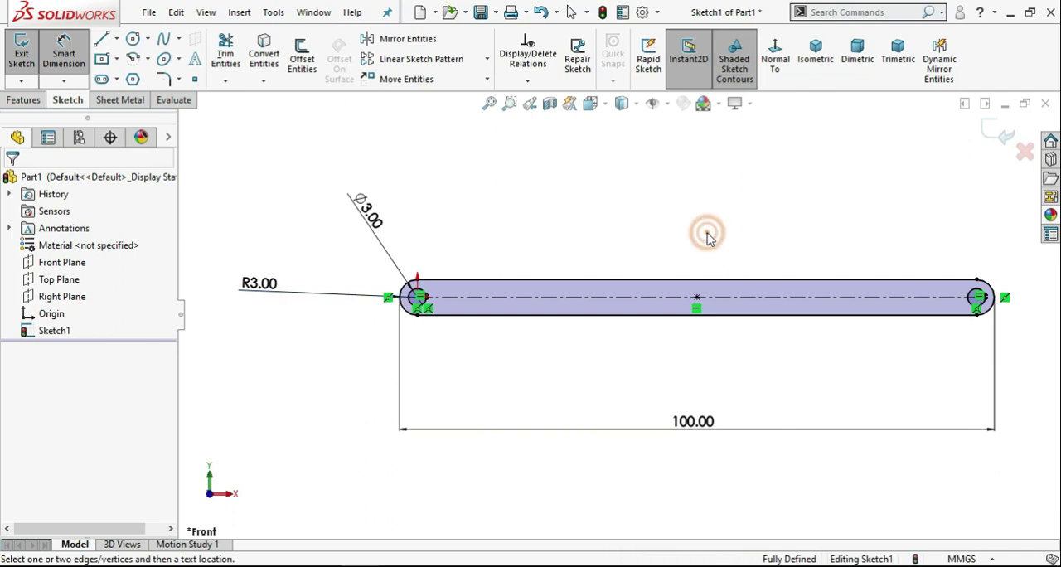
Set the diameter of the circle at the origin to 4 mm.
double_click(382, 220)
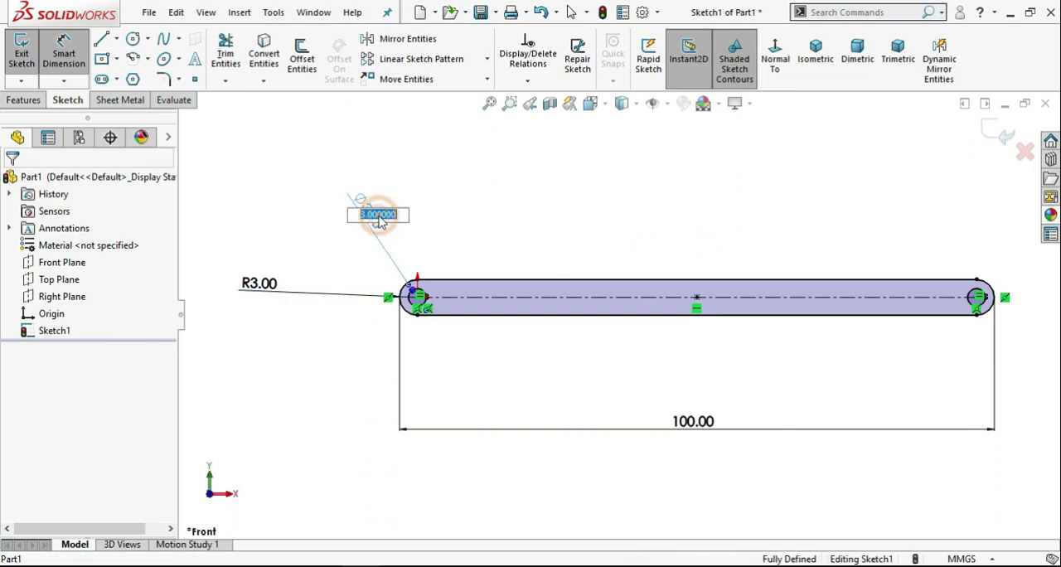
type("4")
key("Return")
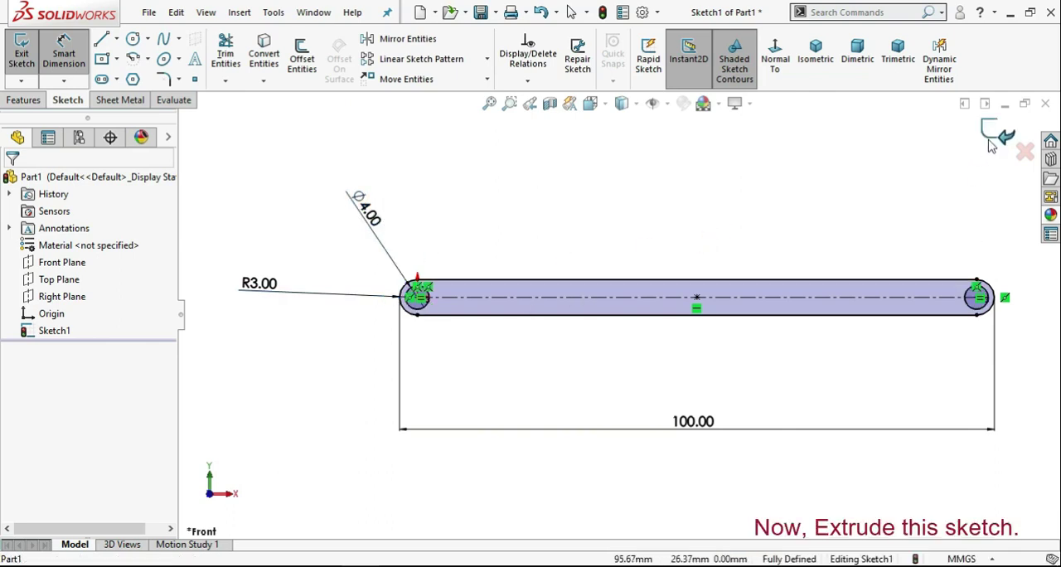
Extrude the slot sketch with its two holes as a Blind boss 3 mm deep.
left_click(23, 99)
left_click(28, 58)
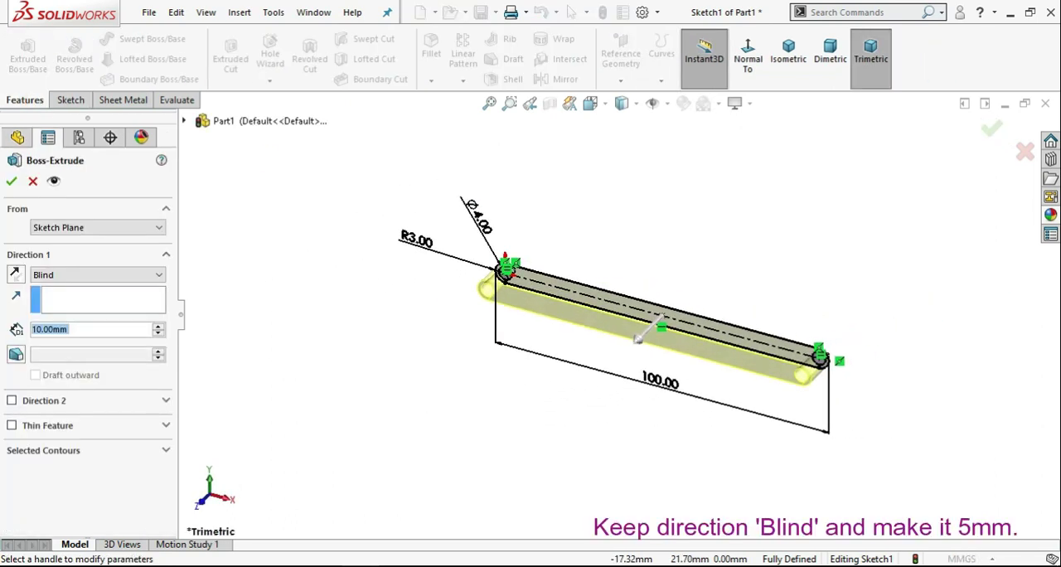
type("3")
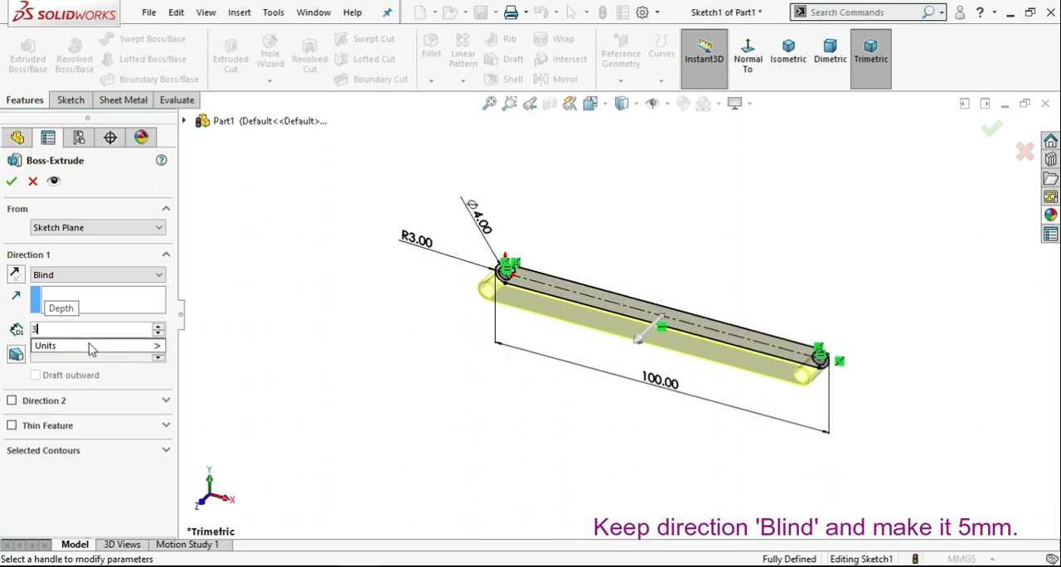
key("Return")
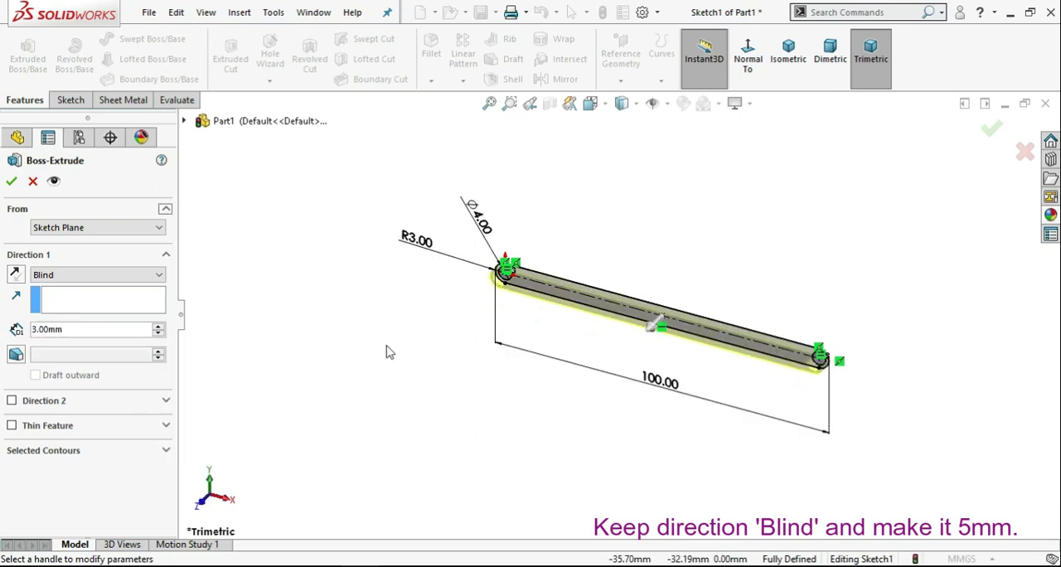
left_click(11, 181)
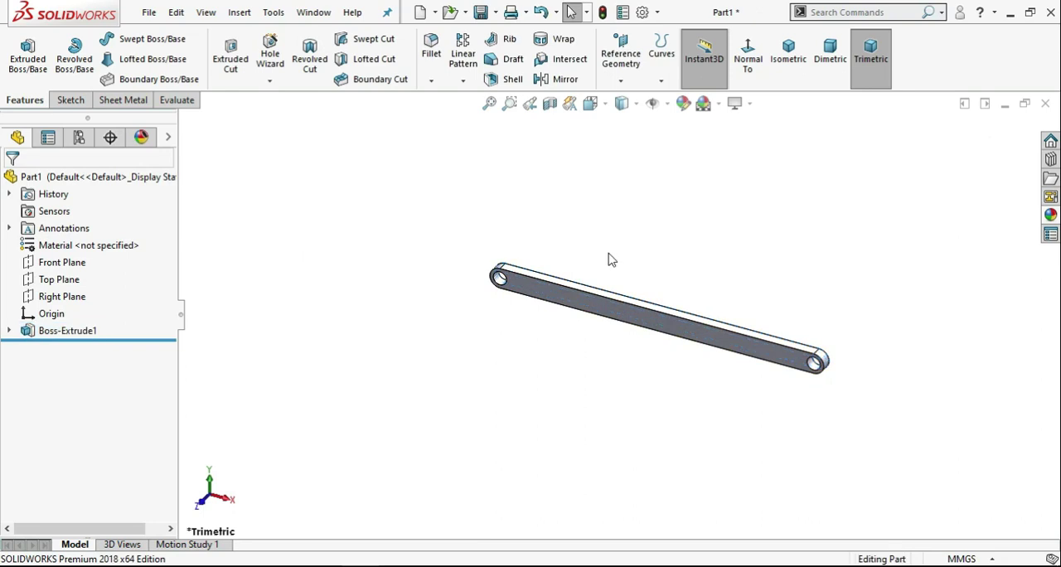
Save the part as Link1 in the Four bar mechanism folder.
middle_click_drag(609, 261, 626, 231)
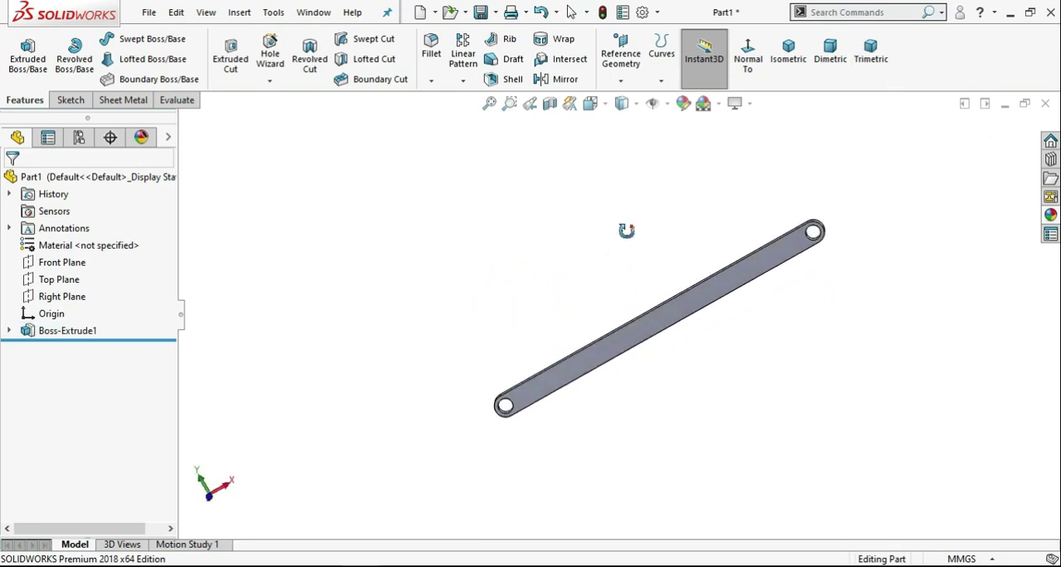
left_click(571, 12)
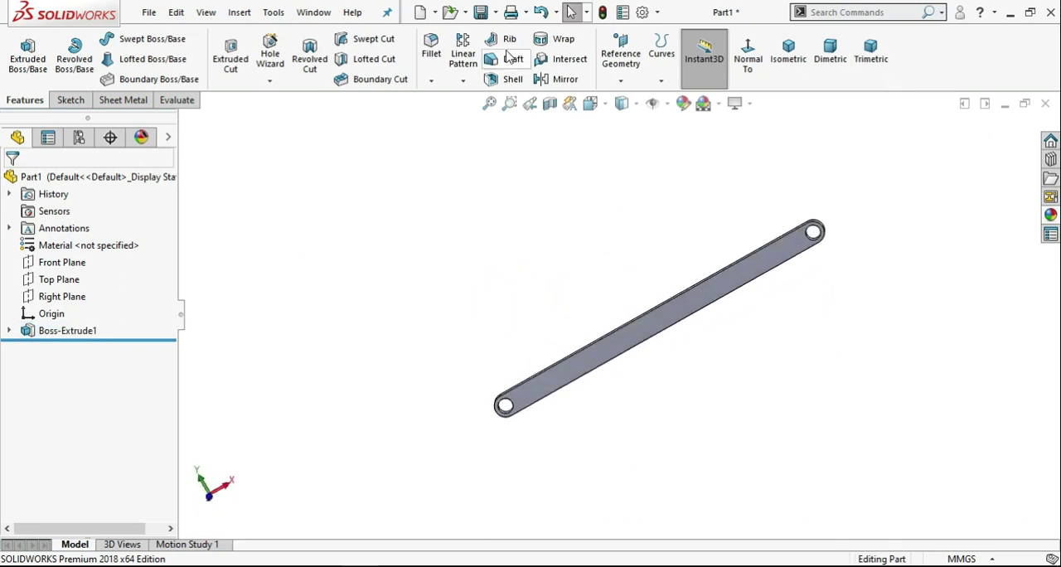
left_click(480, 13)
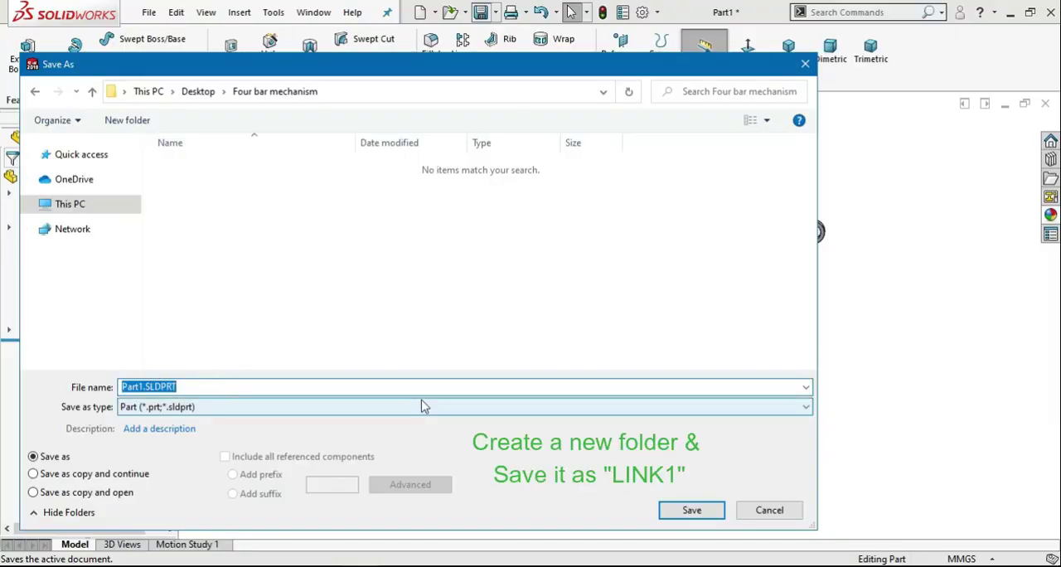
type("Link1")
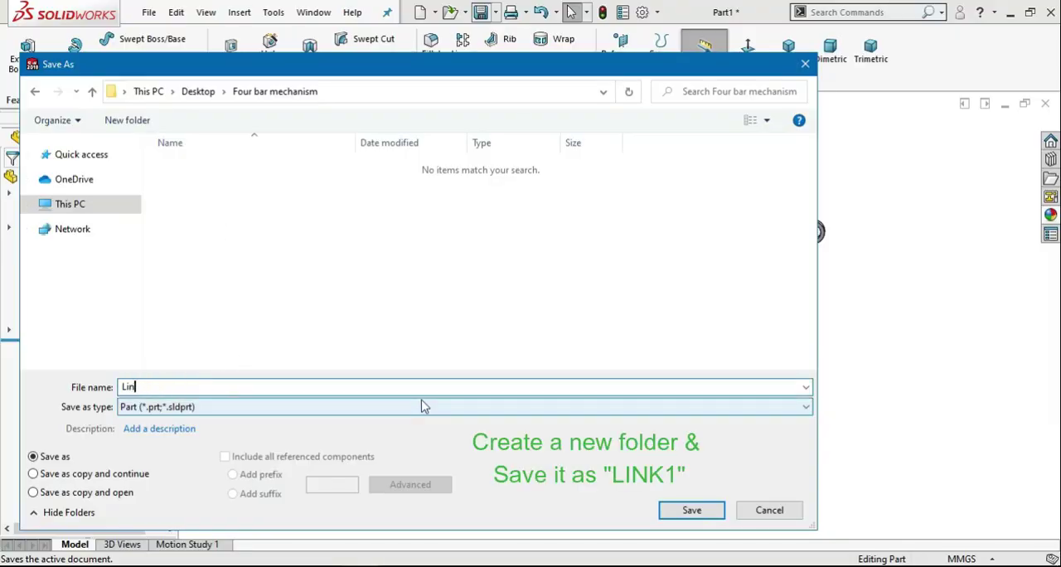
left_click(708, 507)
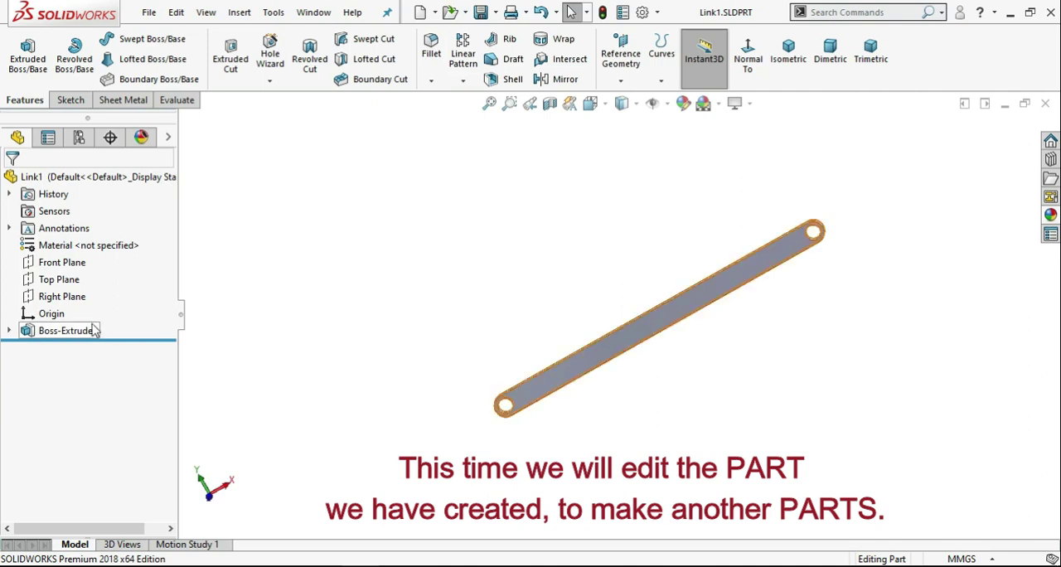
Open the extruded link's underlying slot sketch for editing.
left_click(9, 330)
left_click(56, 348)
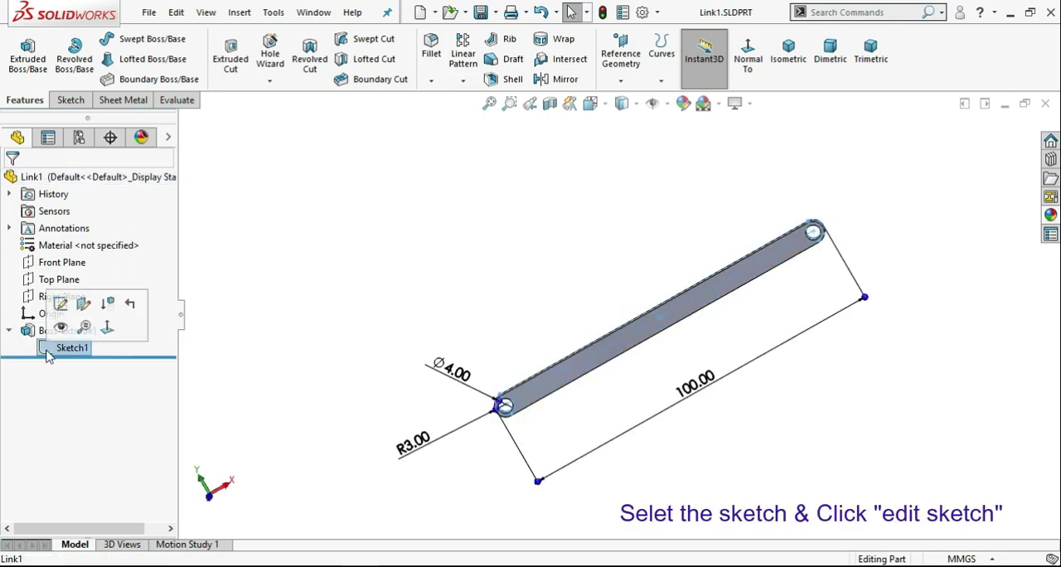
left_click(63, 308)
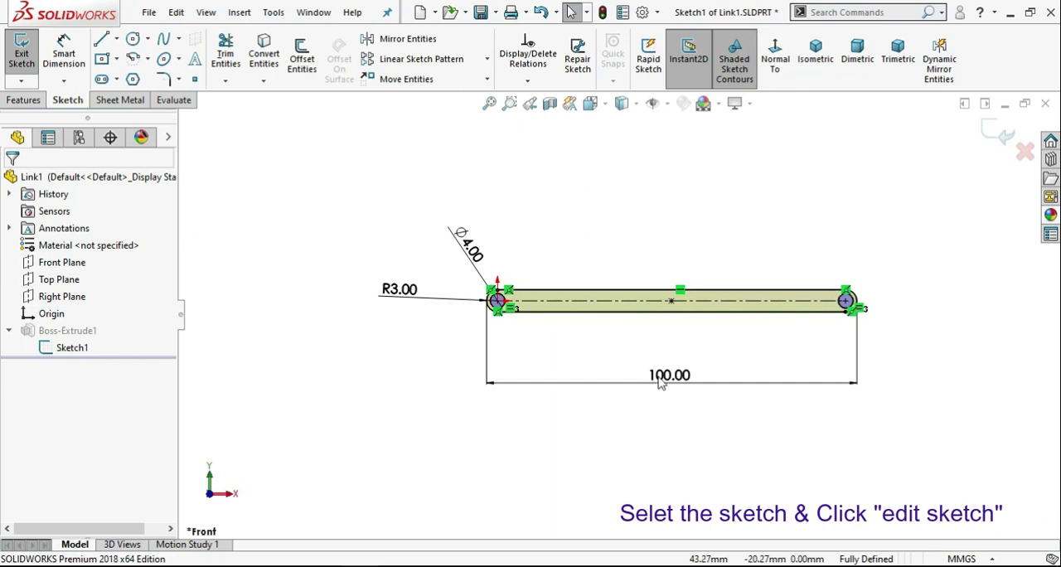
Set the slot's overall length to 20 mm and finish editing the sketch.
double_click(660, 378)
type("20")
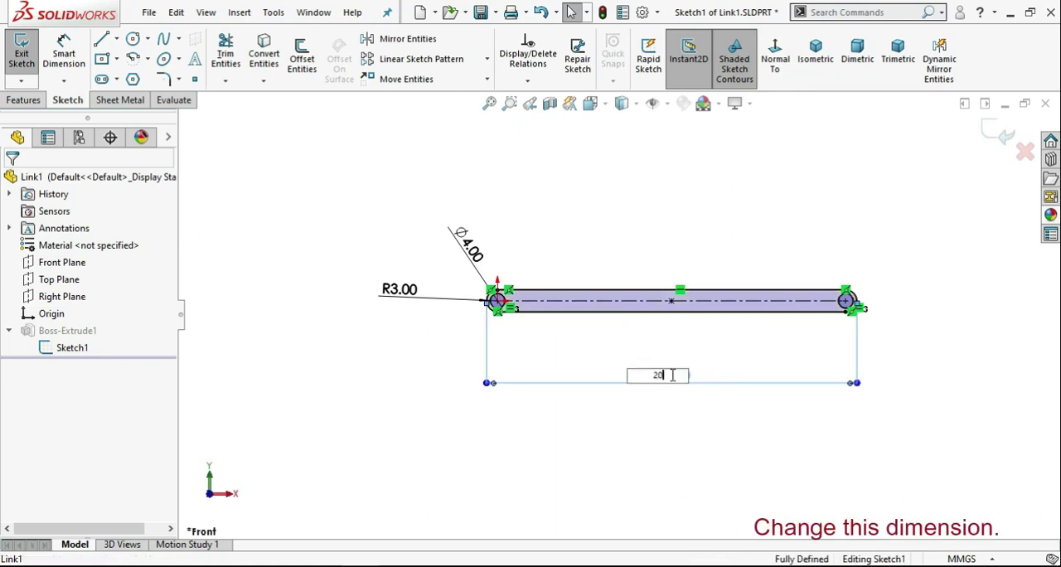
key("Return")
scroll(525, 307, "down", 3)
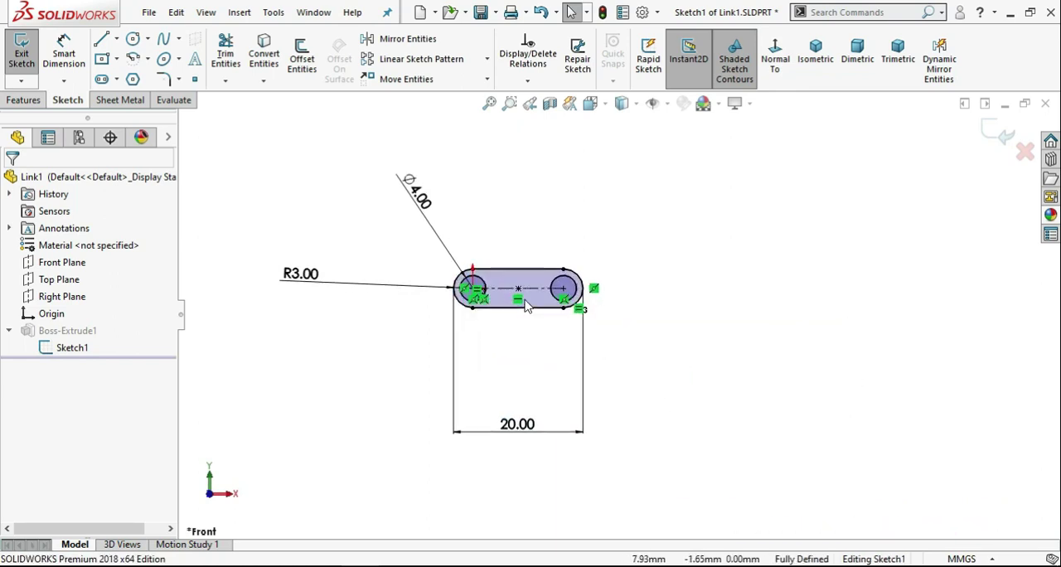
left_click(990, 136)
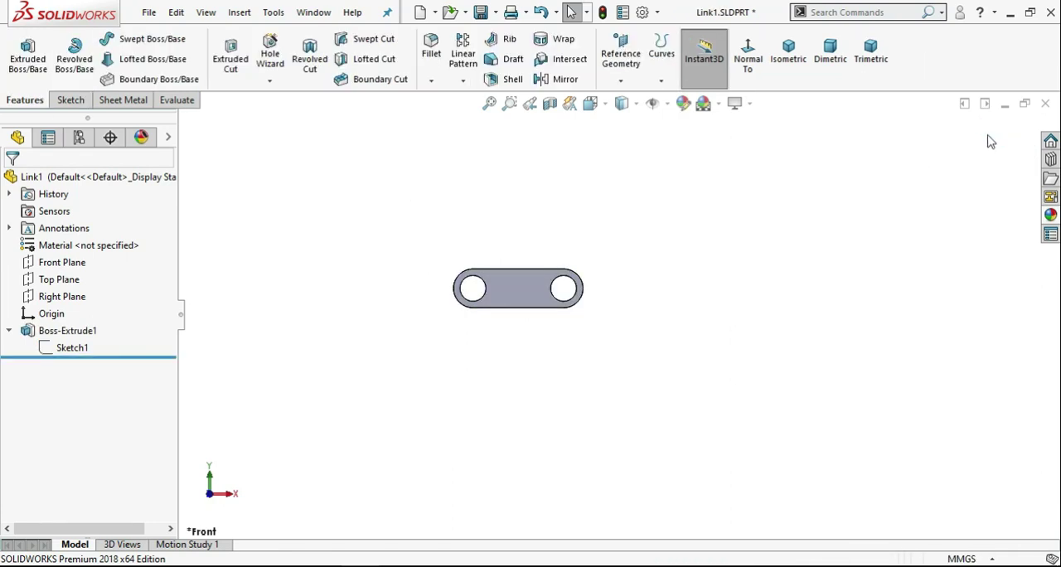
Save the shortened link as a new part named Link2 in the Four bar mechanism folder.
left_click(495, 13)
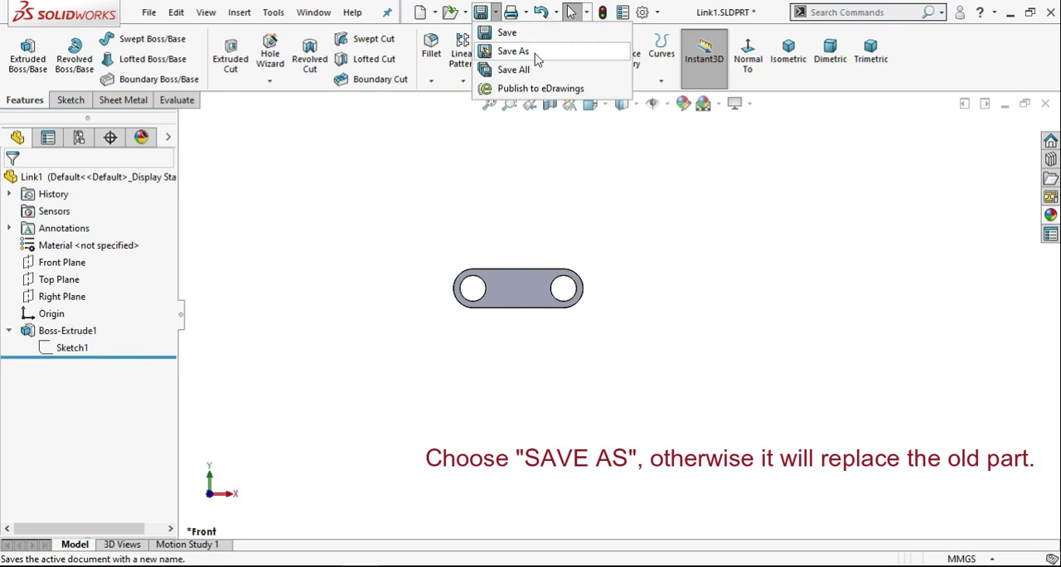
left_click(513, 52)
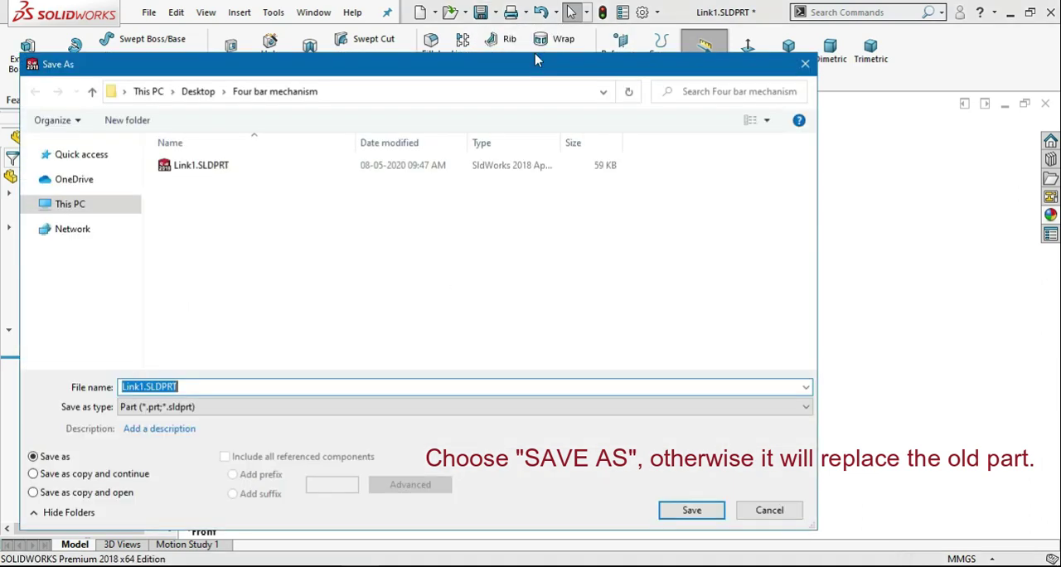
type("l")
key("BackSpace")
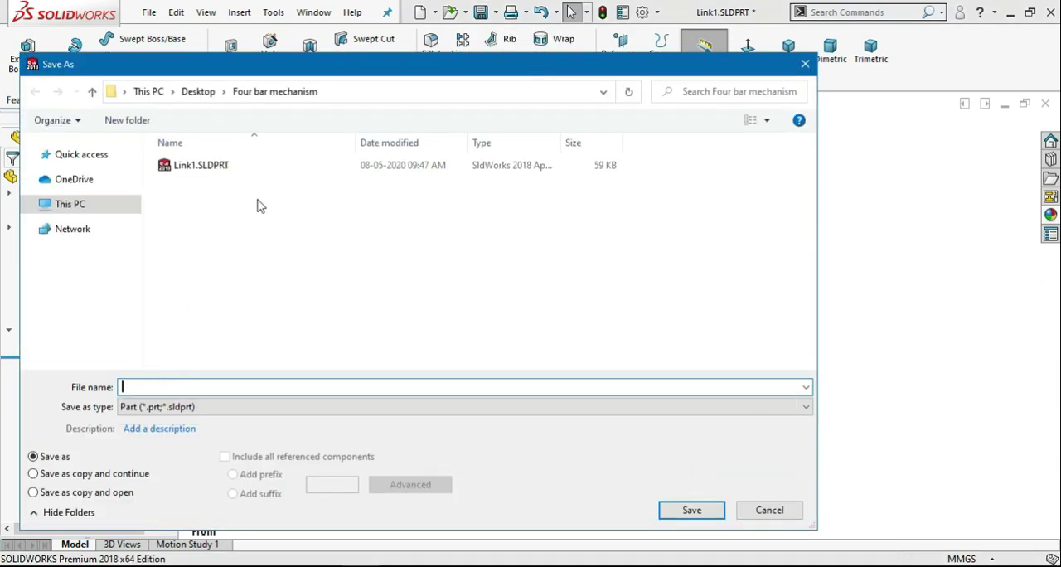
type("Link2")
left_click(688, 509)
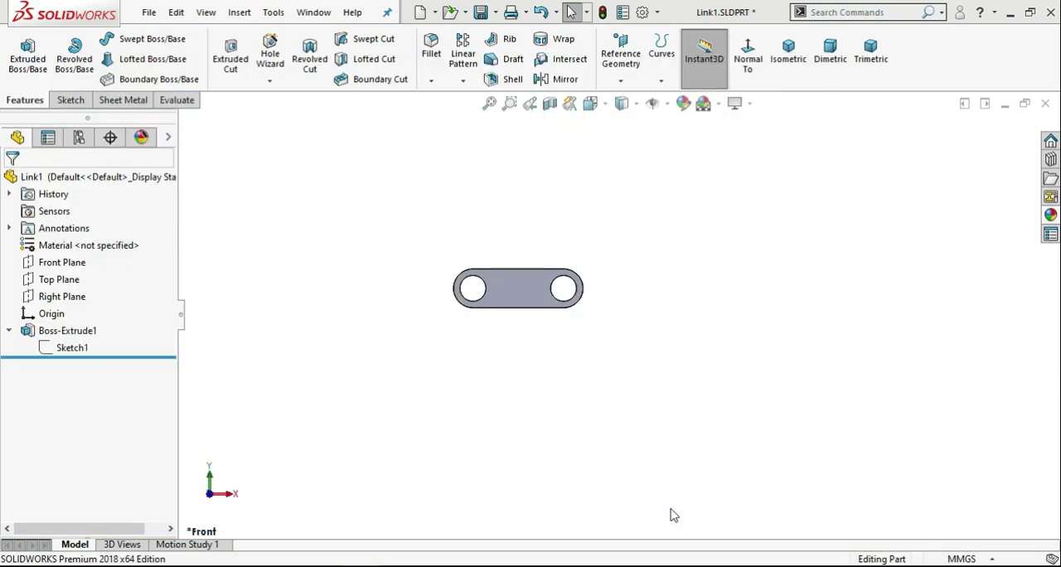
Set the overall length in the link's underlying sketch to 66 mm.
left_click(83, 348)
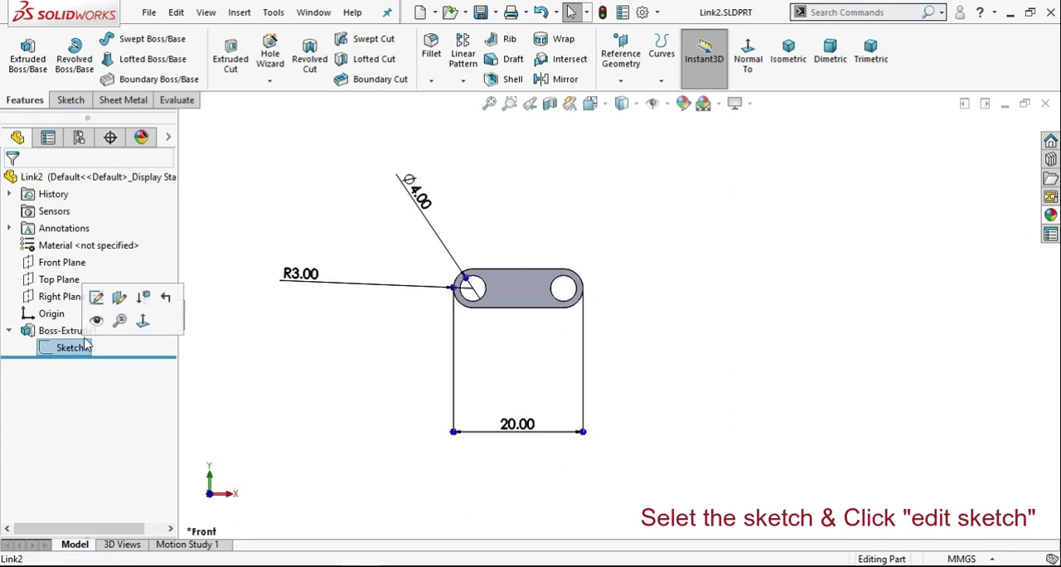
double_click(531, 429)
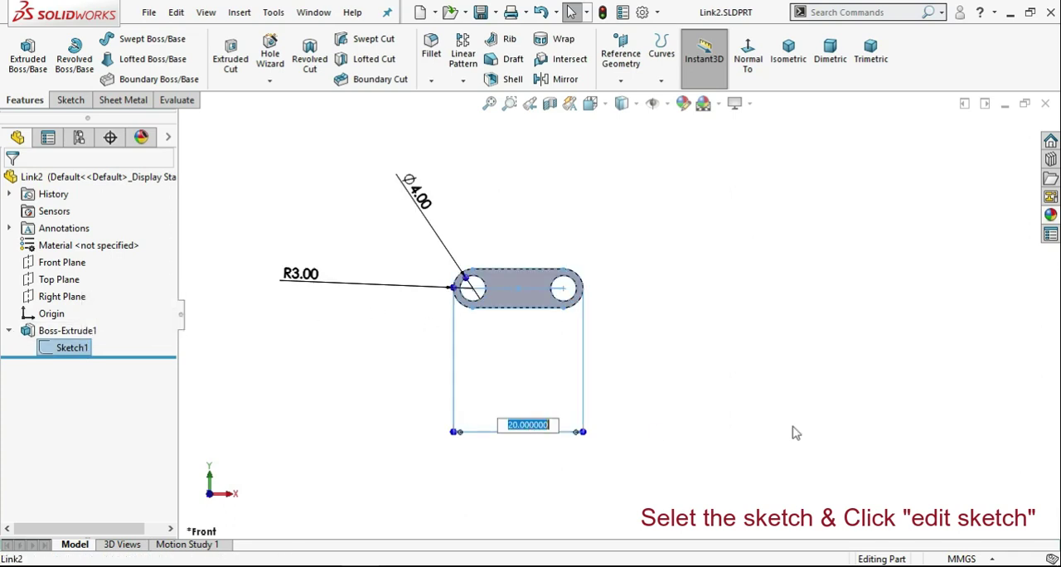
type("66")
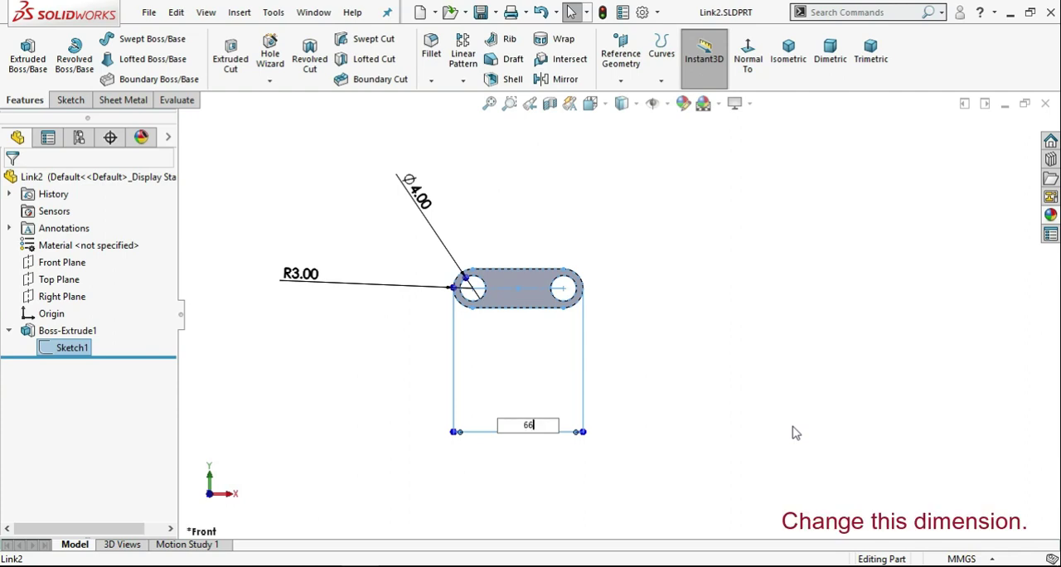
key("Return")
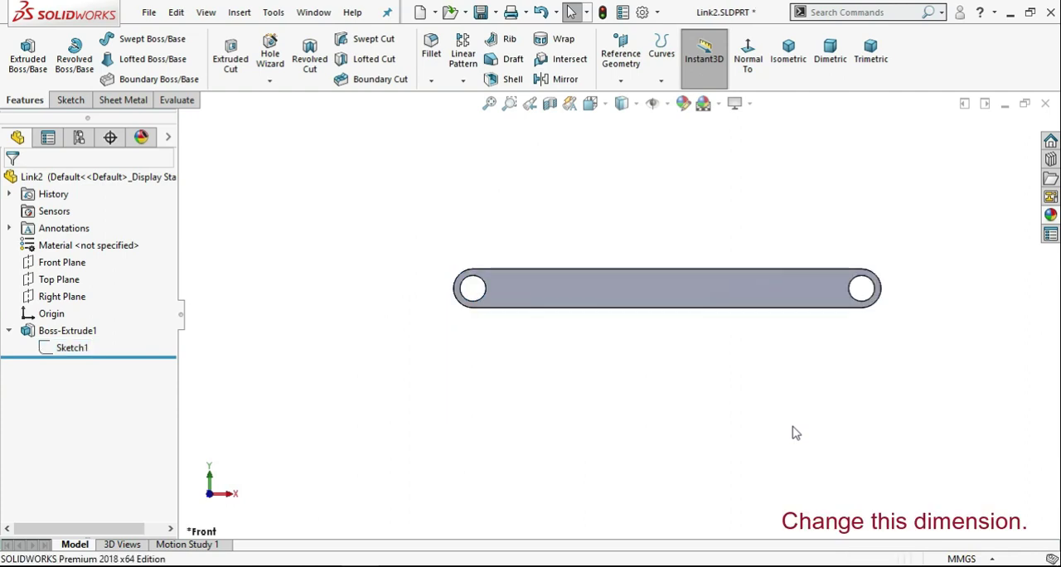
Save the 66 mm link as a new part named Link3 in the same folder.
left_click(497, 15)
left_click(508, 48)
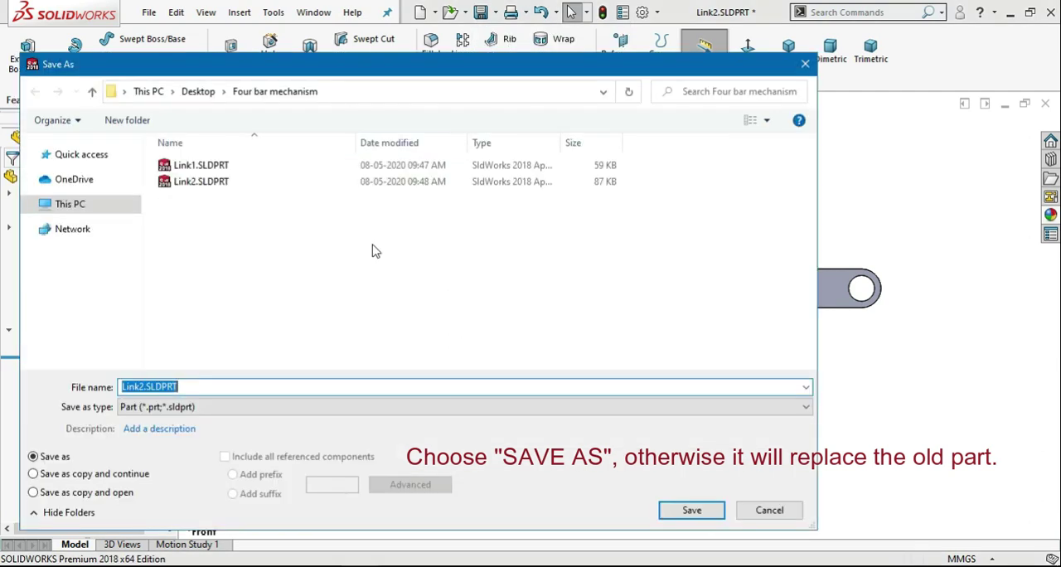
type("Link3")
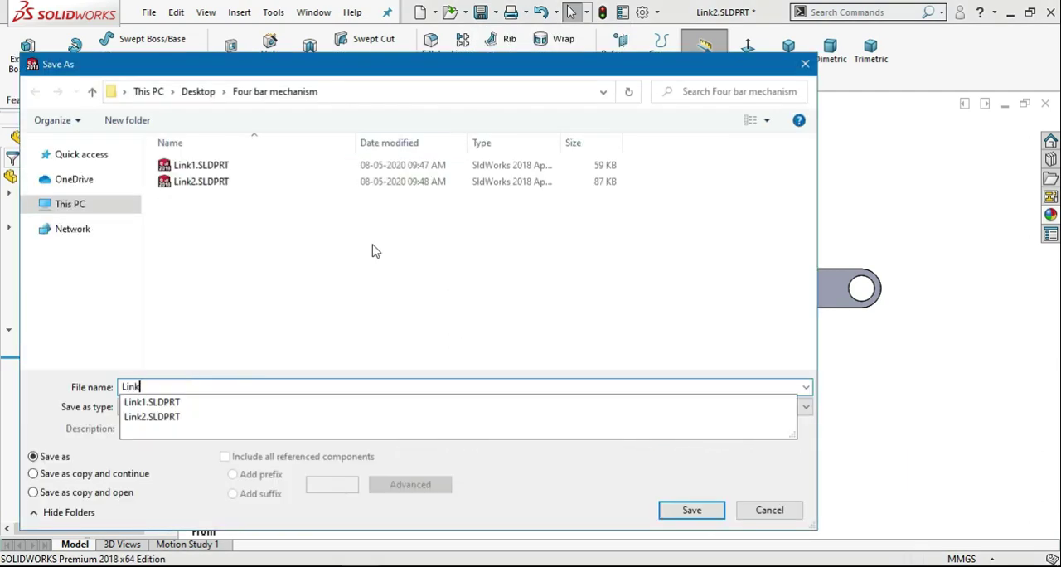
left_click(680, 519)
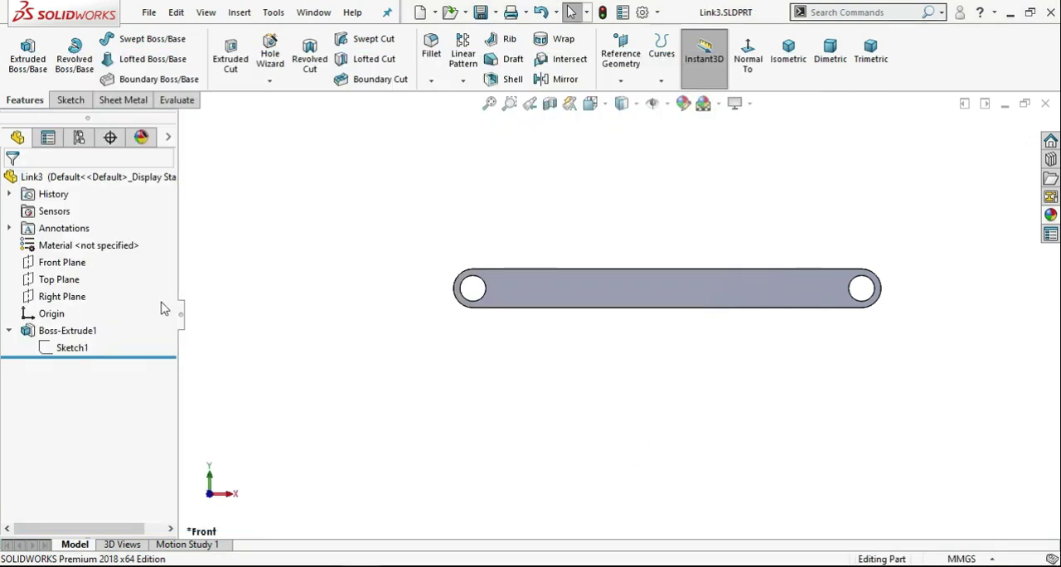
Set the overall length in the link's underlying sketch to 56 mm.
left_click(92, 349)
double_click(662, 426)
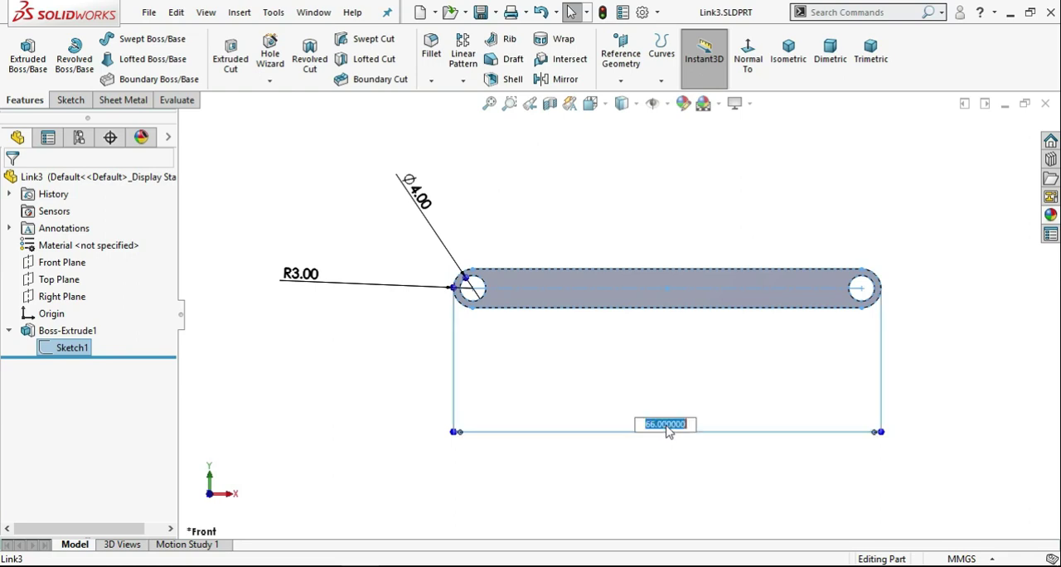
type("56")
key("Return")
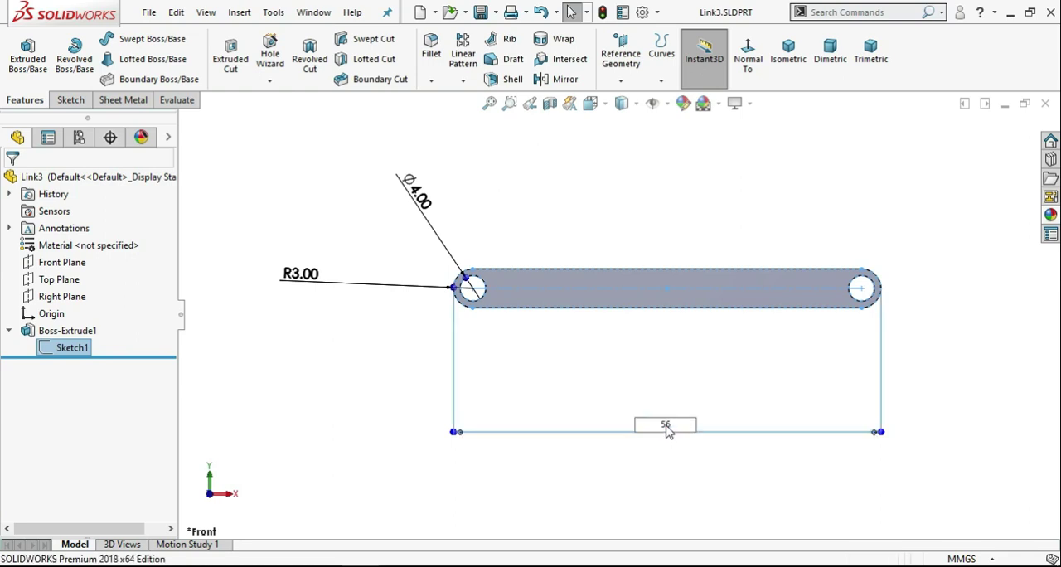
left_click(658, 237)
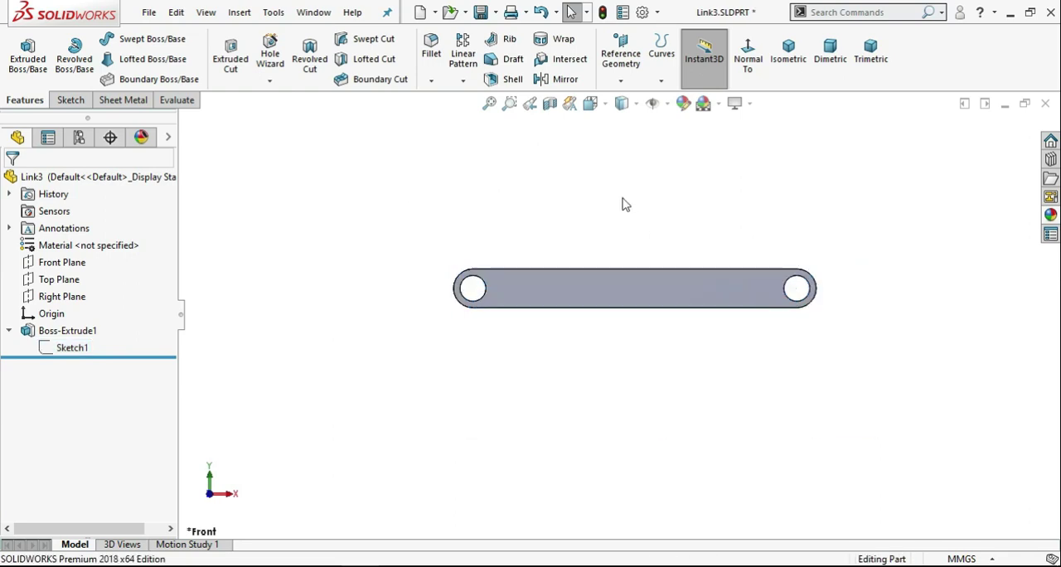
Save the 56 mm link as a new part named Link4 and close the part.
left_click(495, 12)
left_click(512, 50)
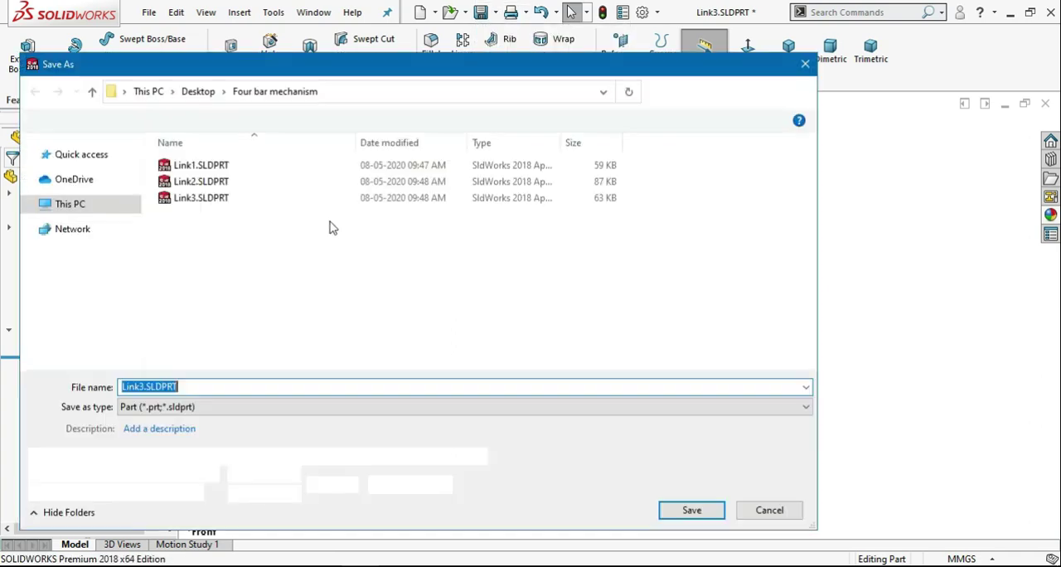
type("Link")
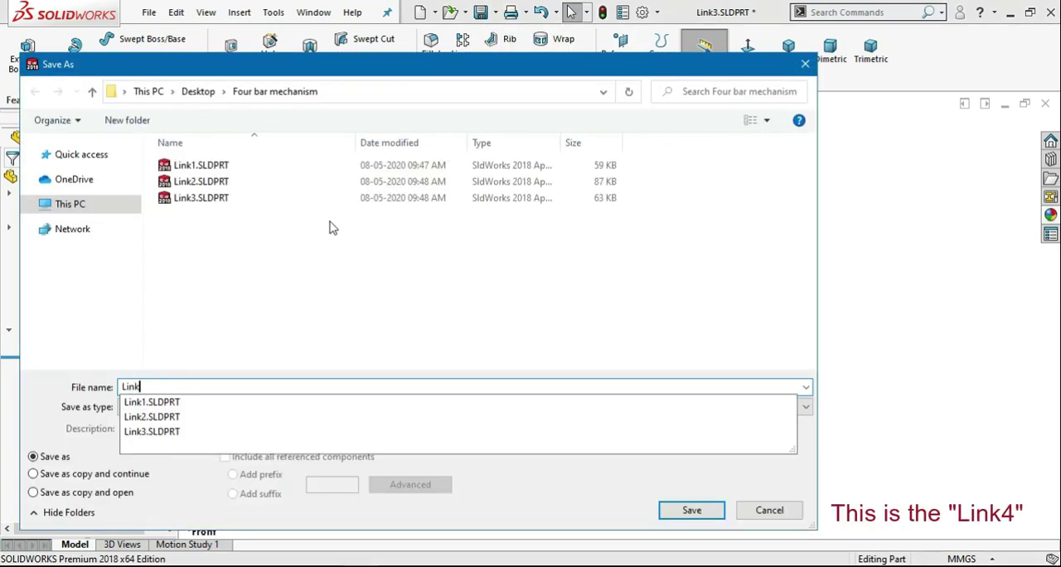
type("4")
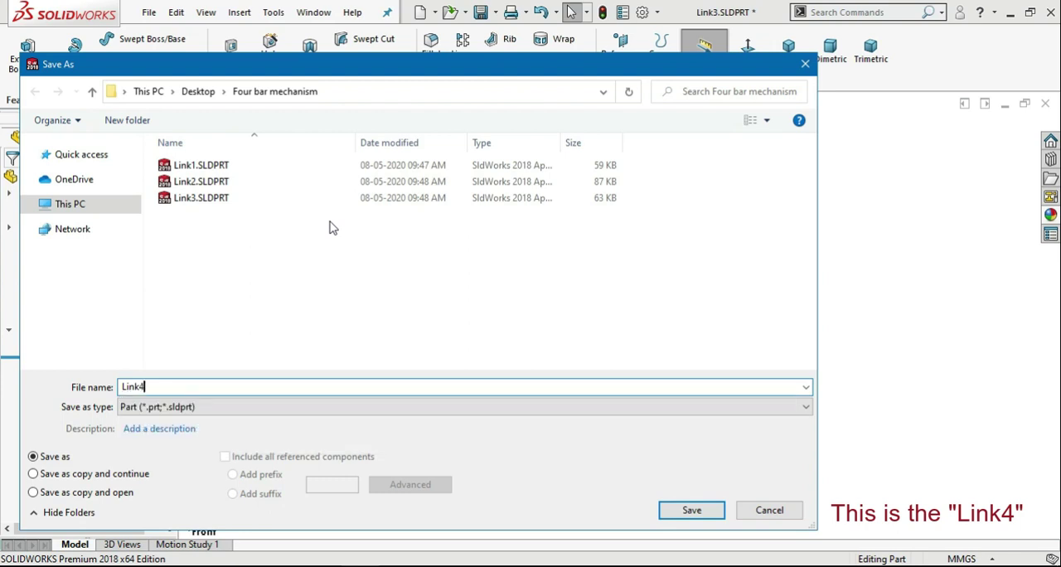
left_click(695, 510)
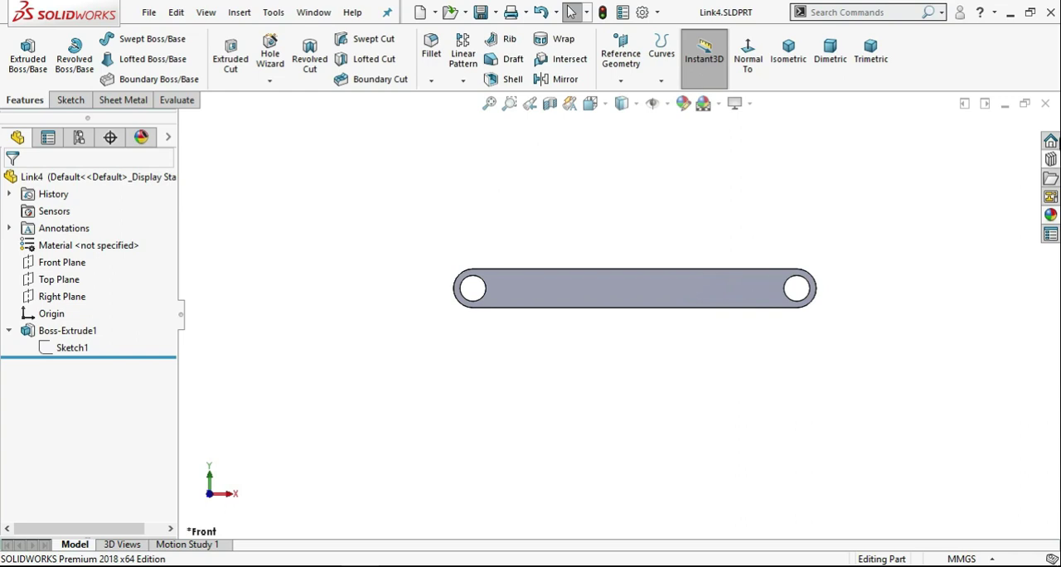
left_click(1047, 104)
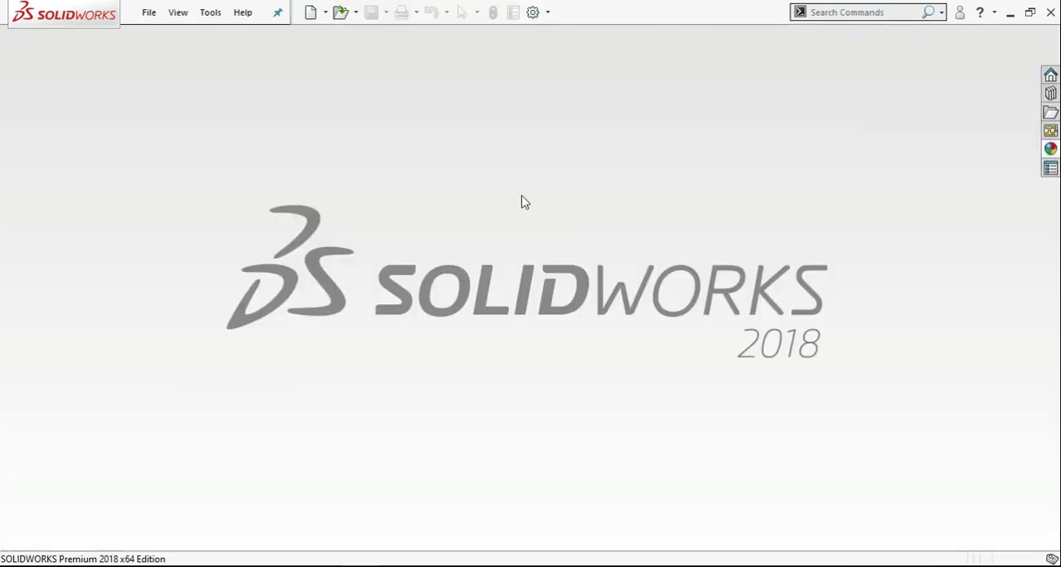
Create a new assembly document.
left_click(309, 14)
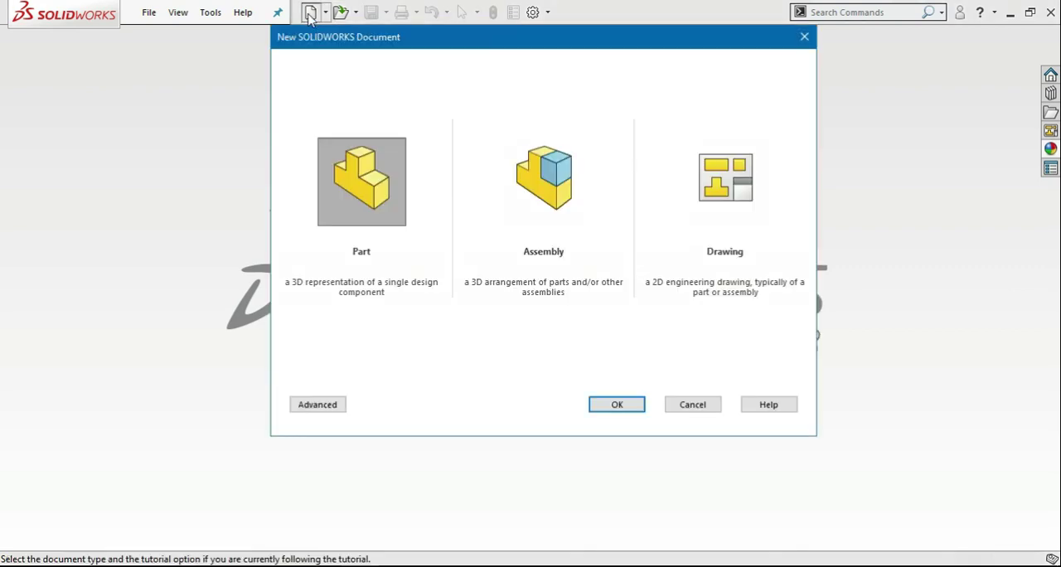
left_click(547, 176)
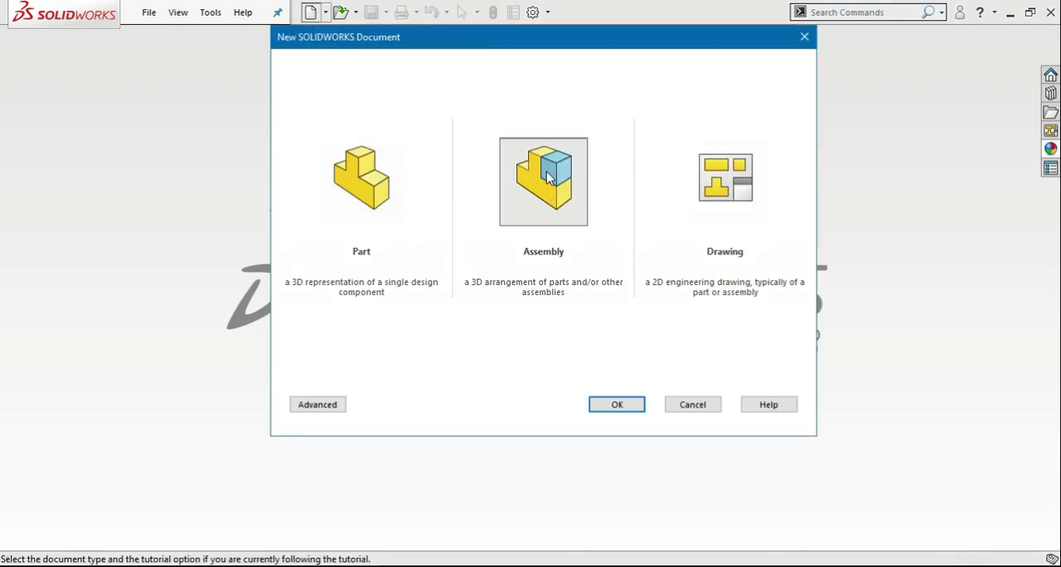
left_click(616, 405)
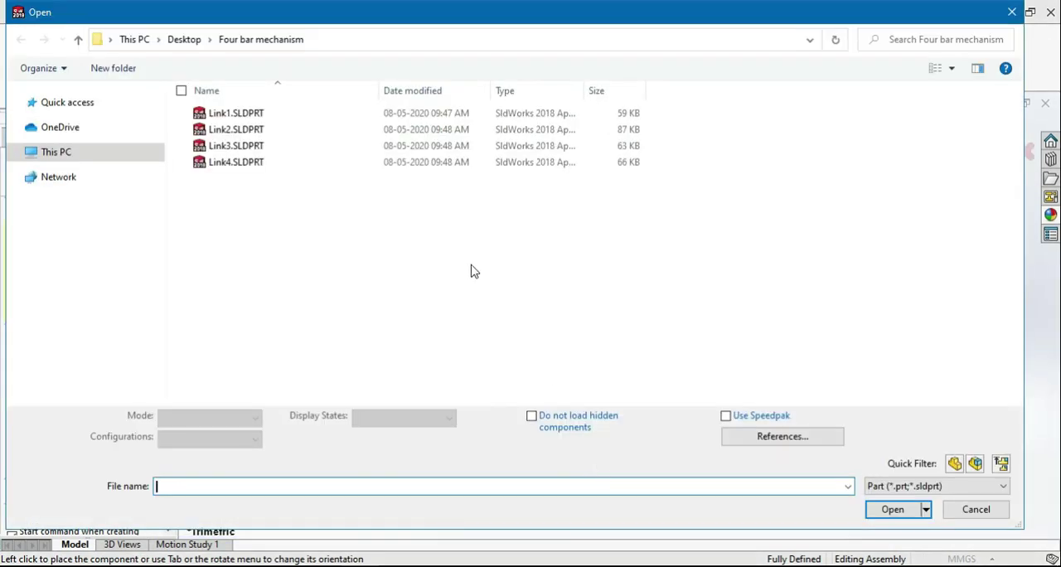
Show the part files as large icons and open Link1 to Link4 together for insertion into the assembly.
right_click(767, 166)
mouse_move(792, 193)
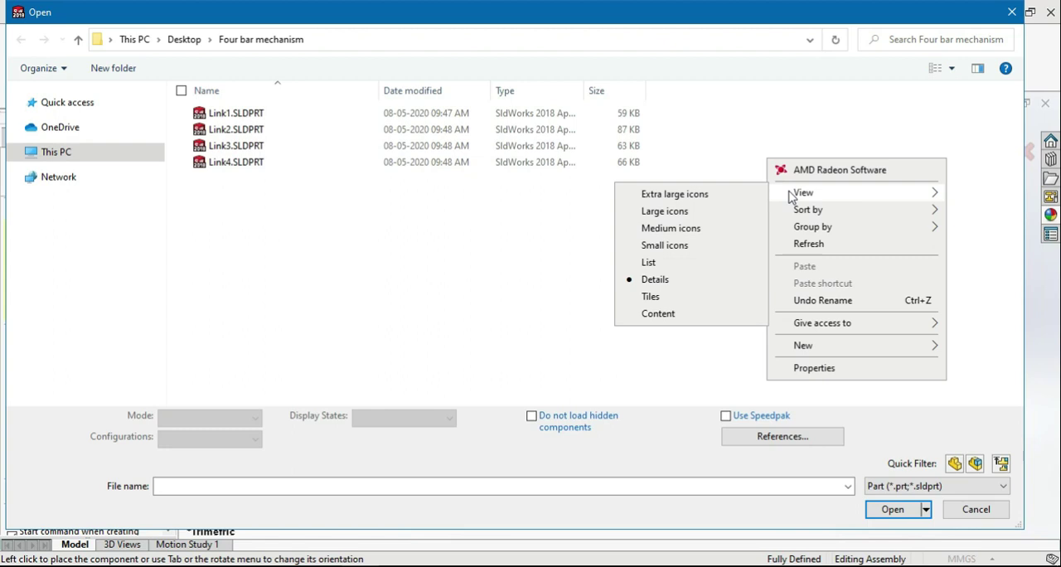
left_click(720, 214)
left_click_drag(557, 220, 224, 131)
left_click(885, 510)
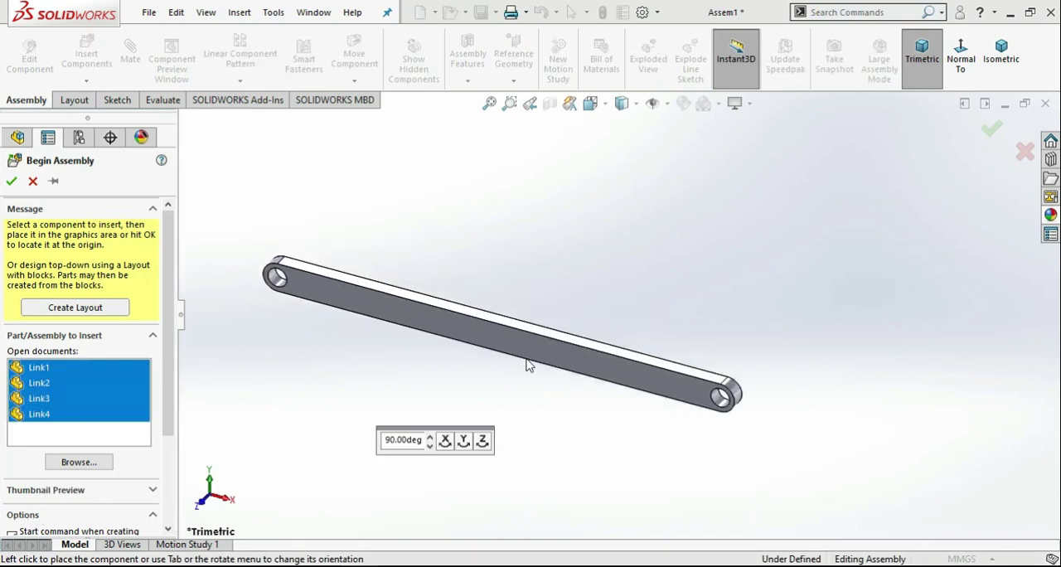
Place Link1, Link2, Link3 and Link4 at separate spots in the assembly, starting with Link1.
left_click(565, 405)
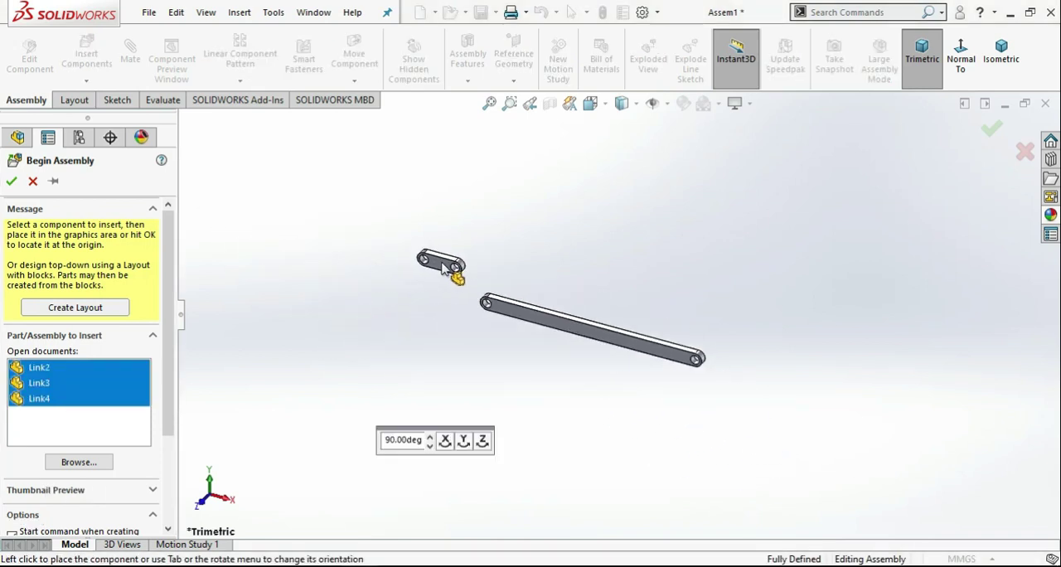
left_click(450, 267)
left_click(590, 237)
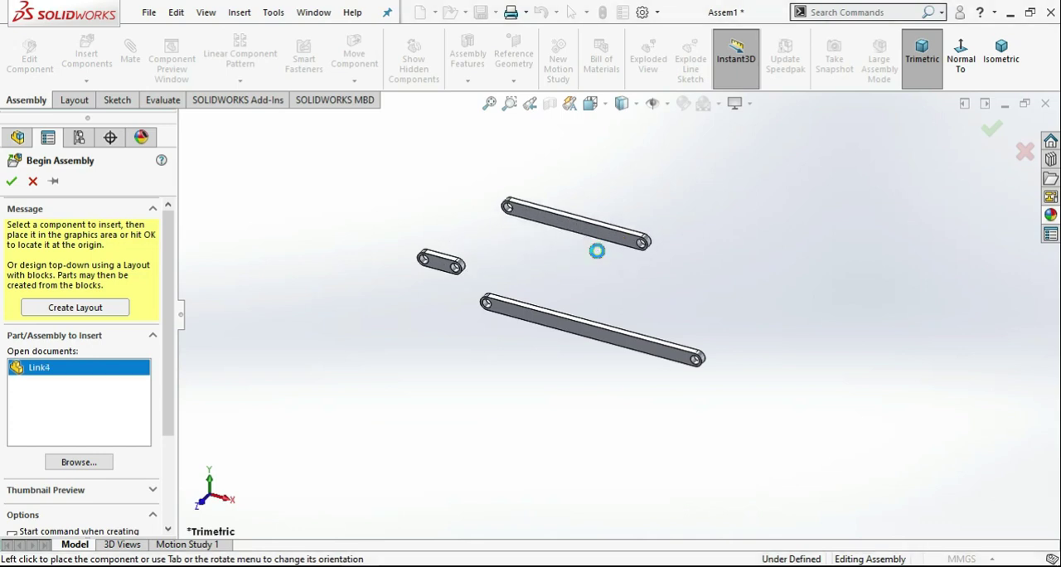
left_click(735, 323)
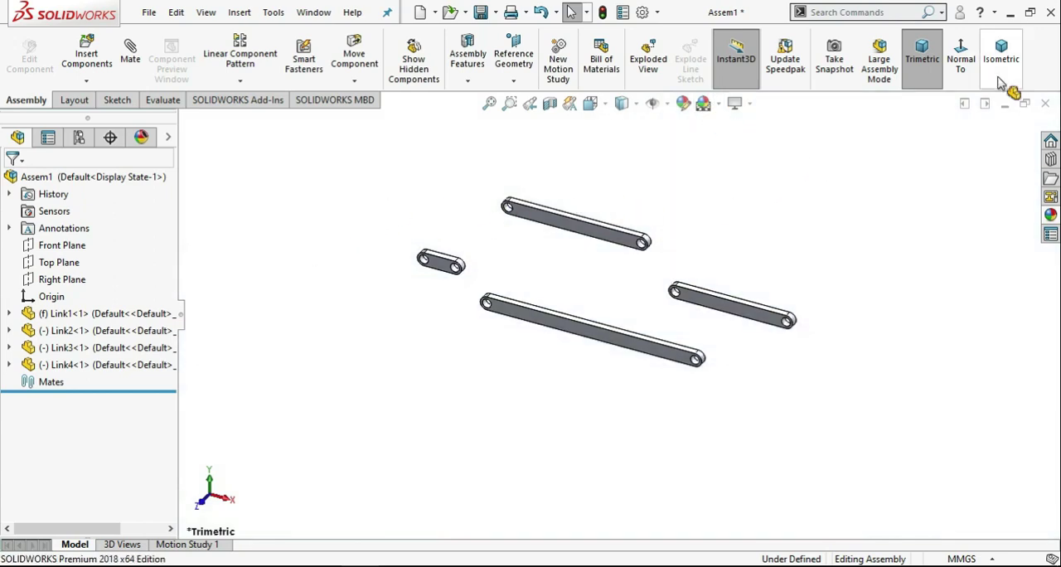
Add a concentric mate between the left-end hole of Link2 and the left-end hole of Link1.
left_click(961, 71)
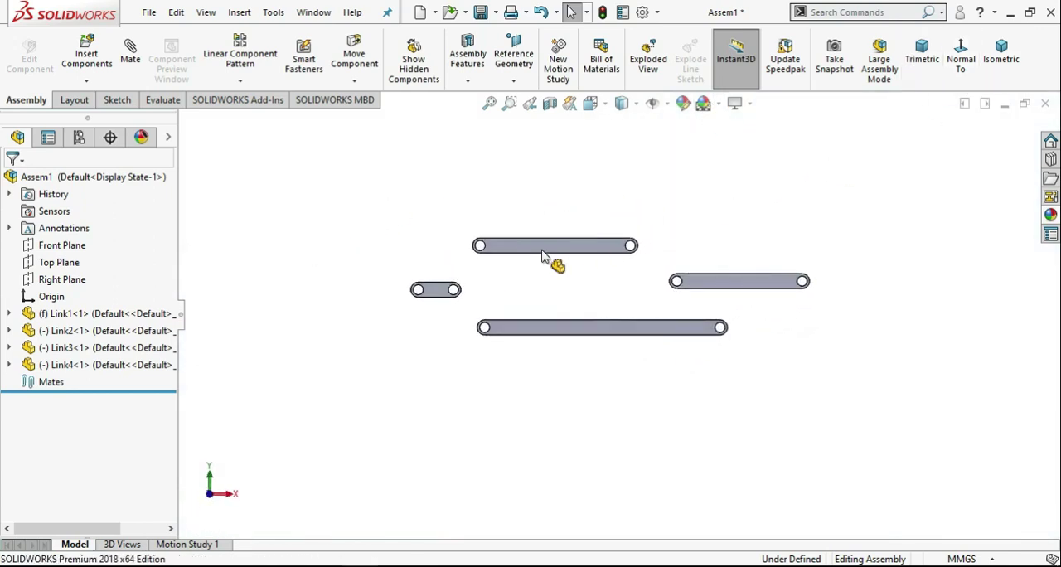
scroll(547, 304, "down", 2)
middle_click_drag(552, 312, 566, 339)
scroll(597, 491, "up", 2)
scroll(618, 487, "down", 3)
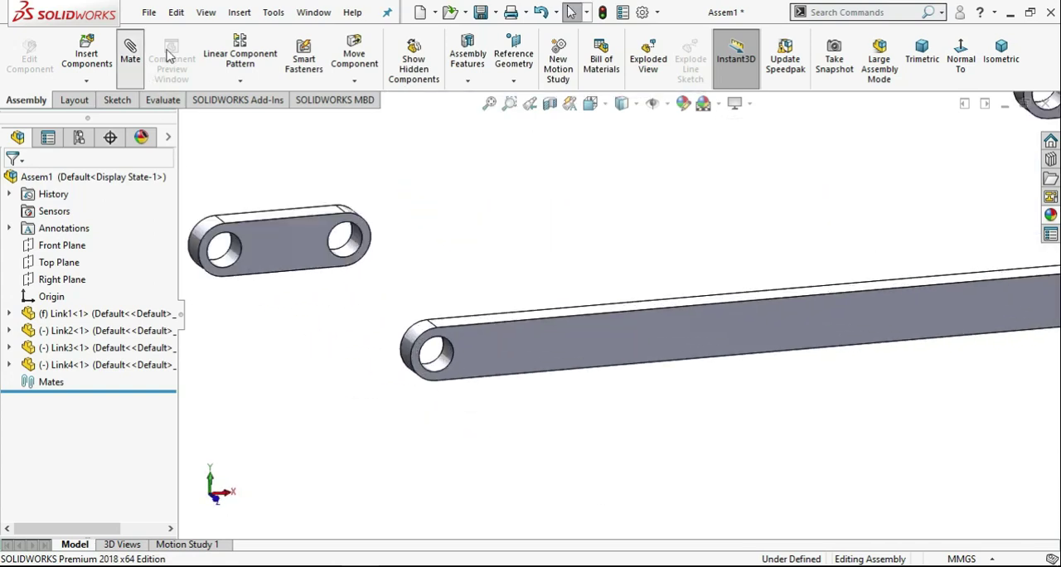
left_click(130, 54)
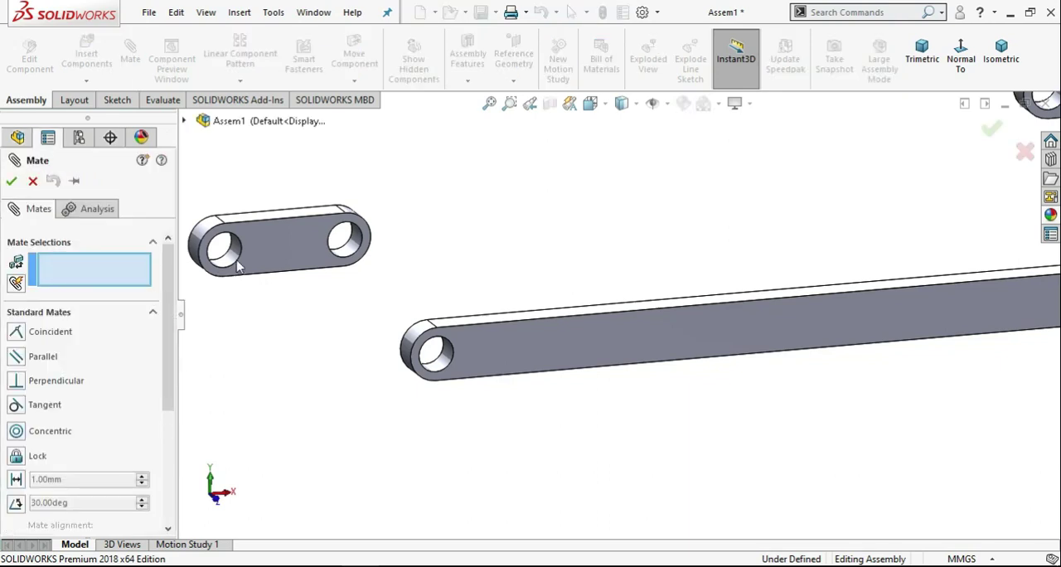
left_click(233, 260)
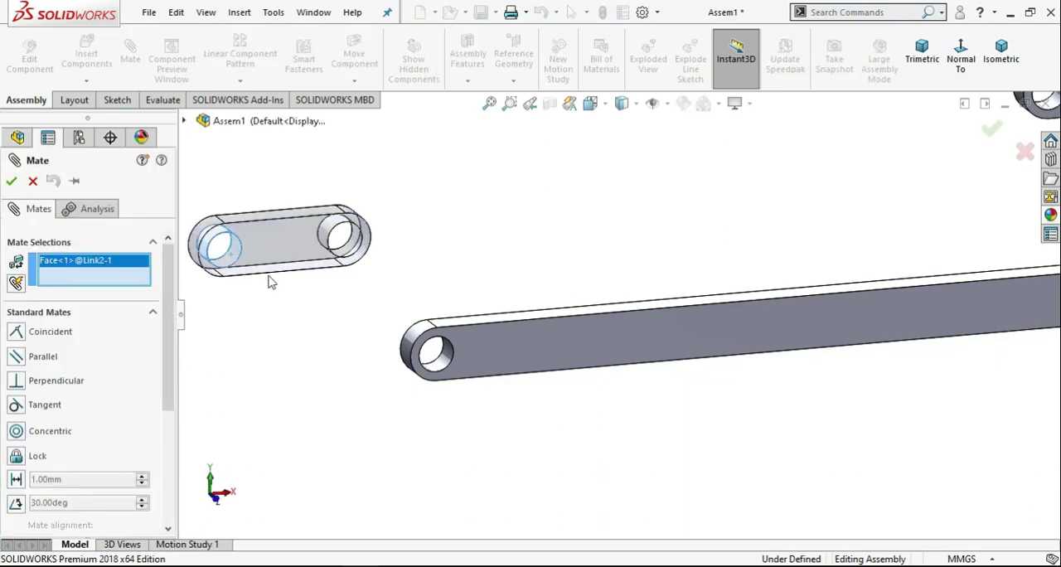
scroll(455, 371, "down", 3)
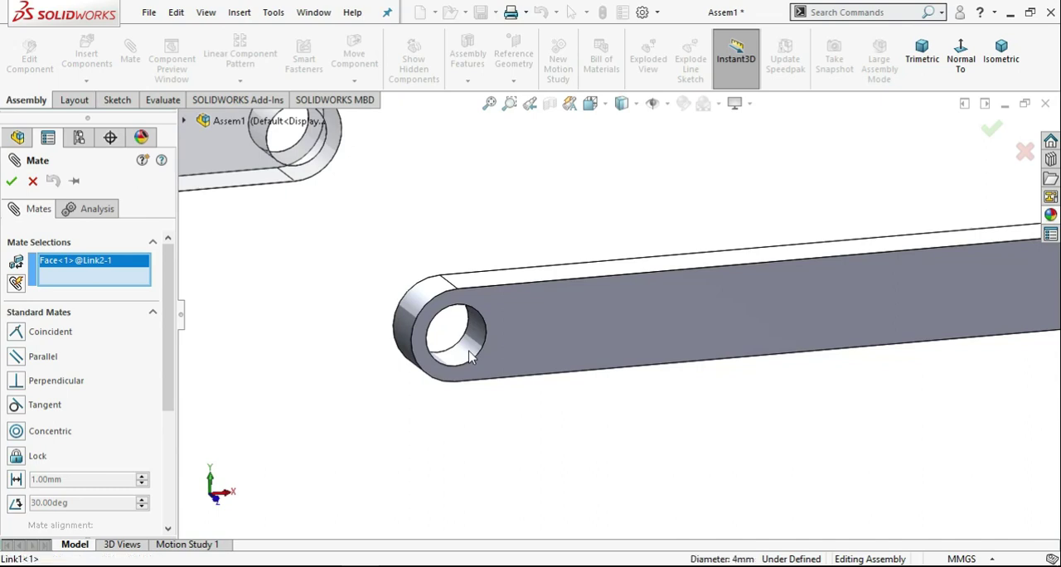
left_click(467, 355)
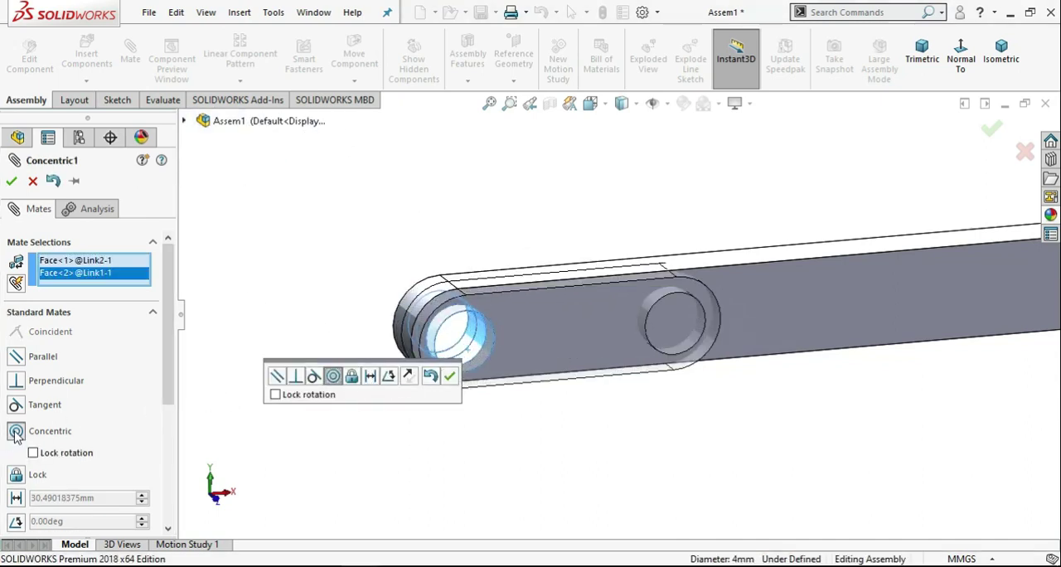
left_click(11, 184)
left_click(10, 184)
Move Link2 clear of Link1 so its front face is fully exposed, and clear the selection.
left_click_drag(714, 320, 587, 162)
left_click(649, 192)
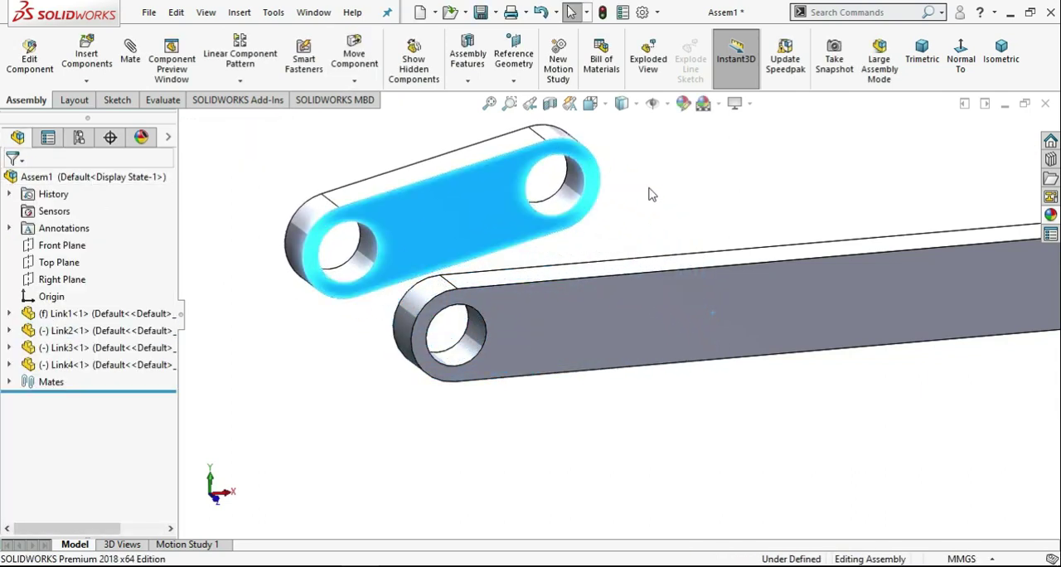
left_click(390, 241)
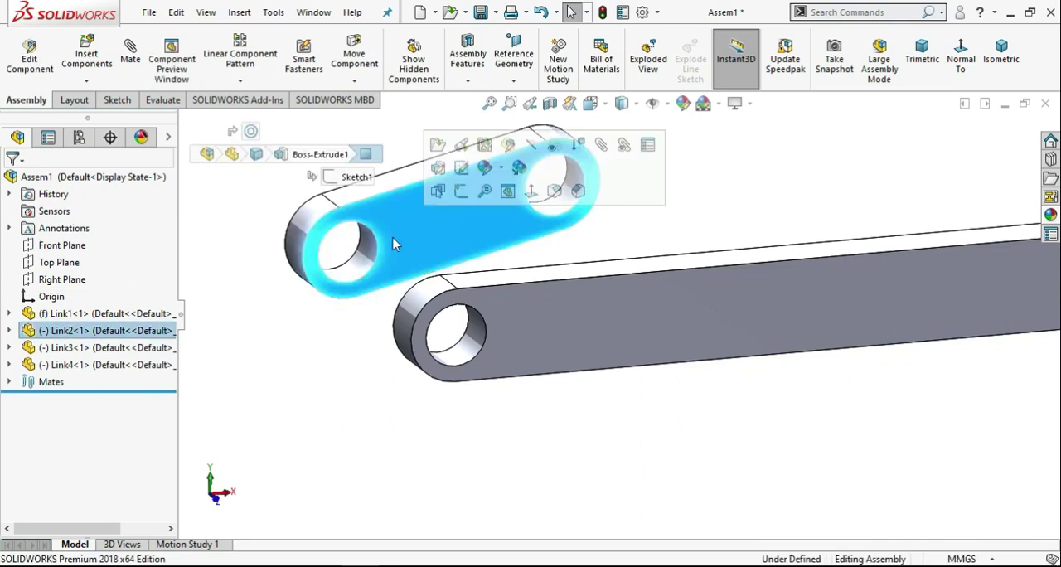
left_click(228, 295)
Add a coincident mate between the front face of Link2 and the rear face of Link1.
left_click(130, 66)
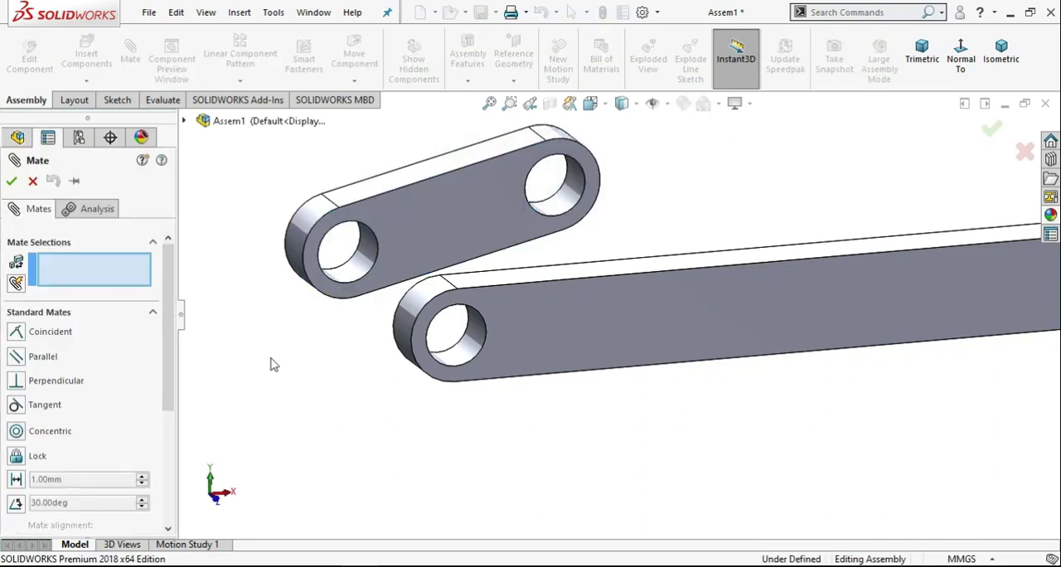
left_click(403, 247)
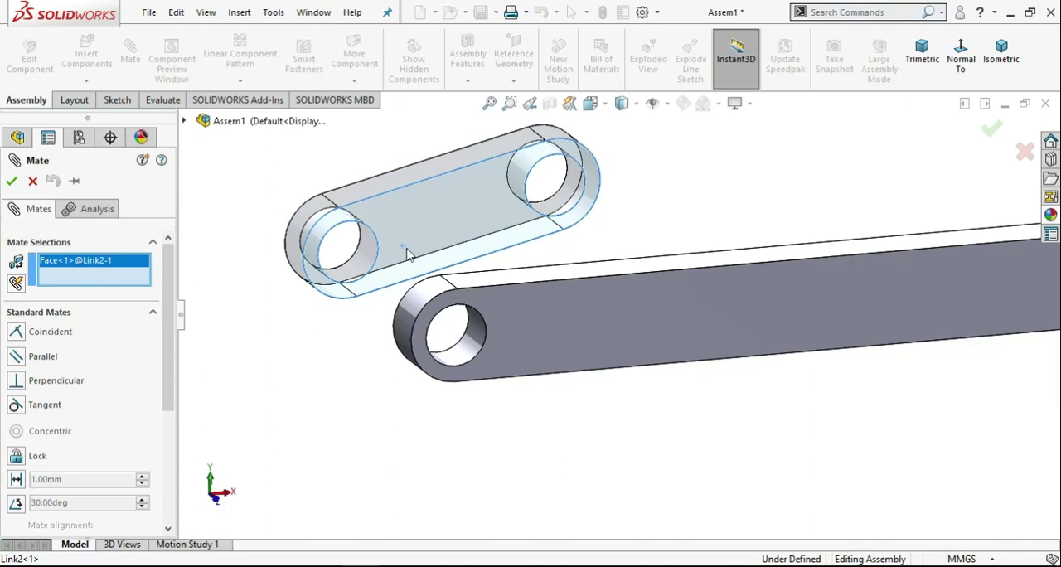
middle_click_drag(655, 230, 706, 257)
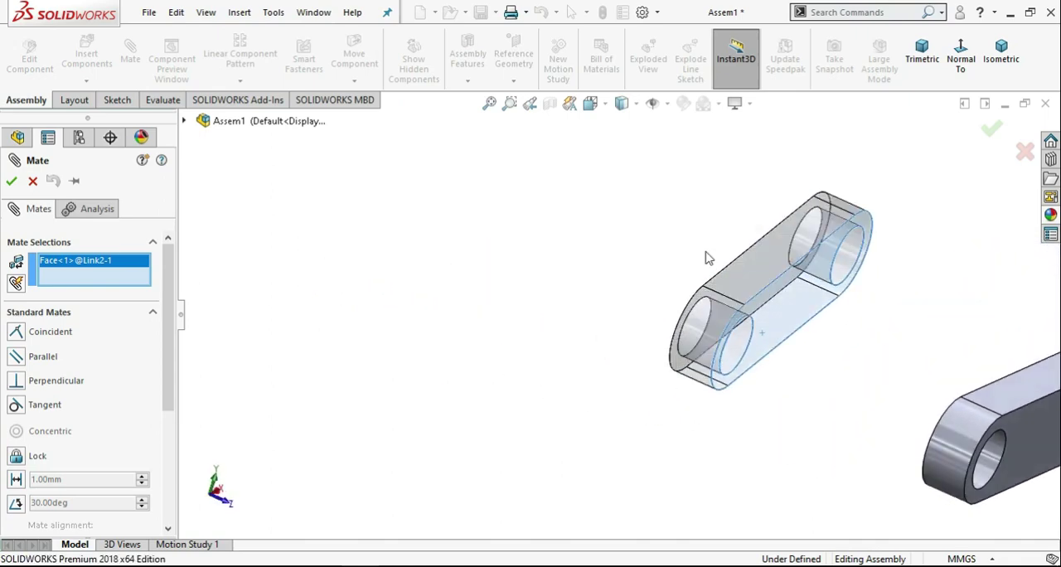
scroll(976, 372, "up", 4)
scroll(970, 368, "down", 4)
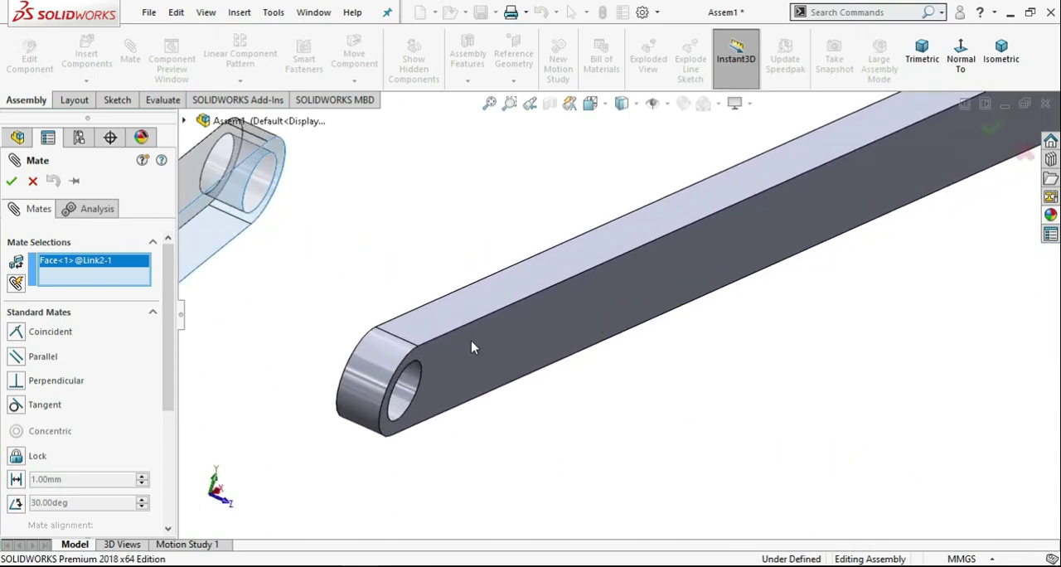
middle_click_drag(471, 340, 515, 357)
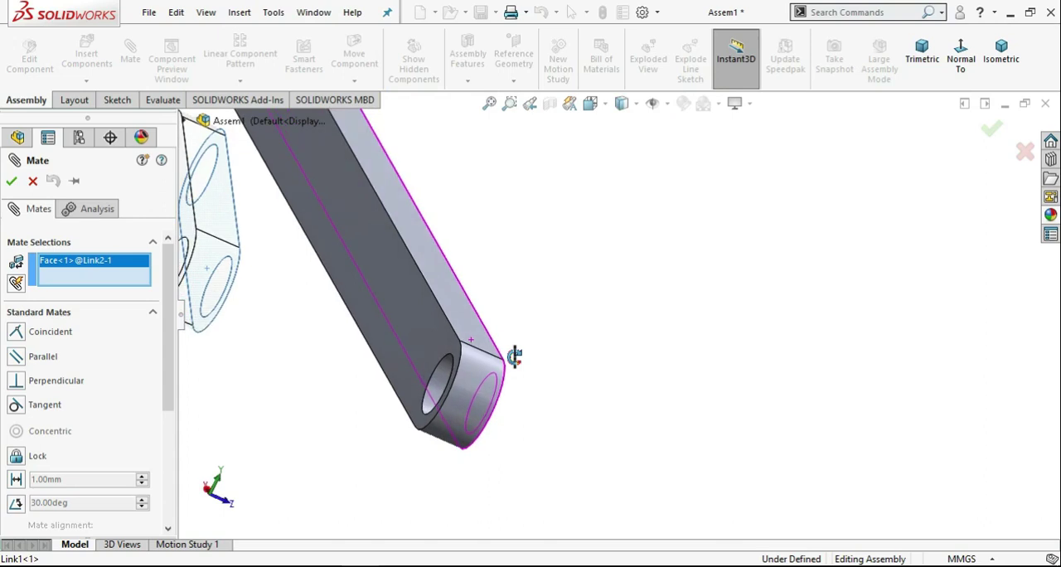
left_click(435, 333)
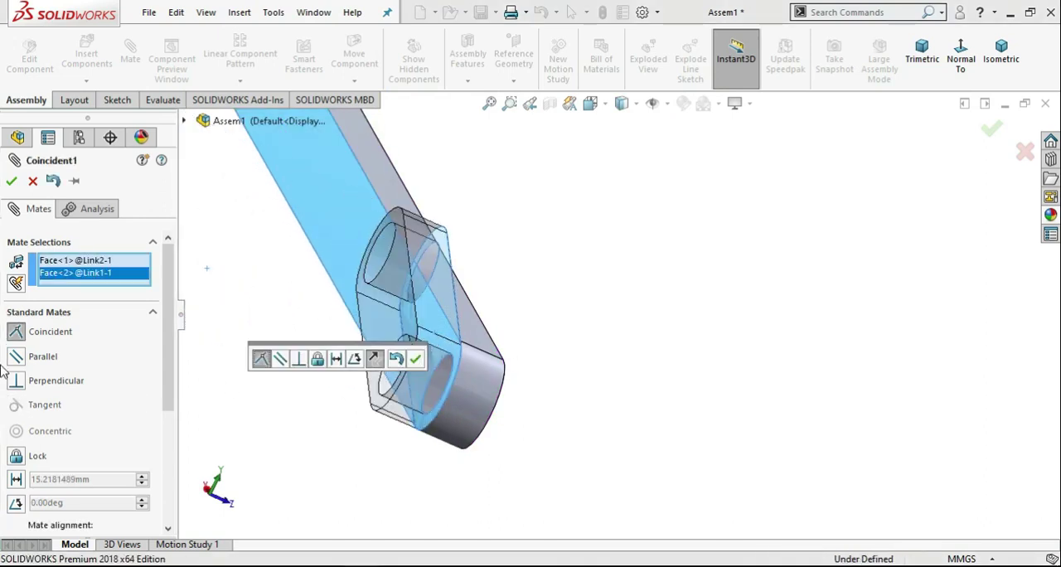
left_click(10, 180)
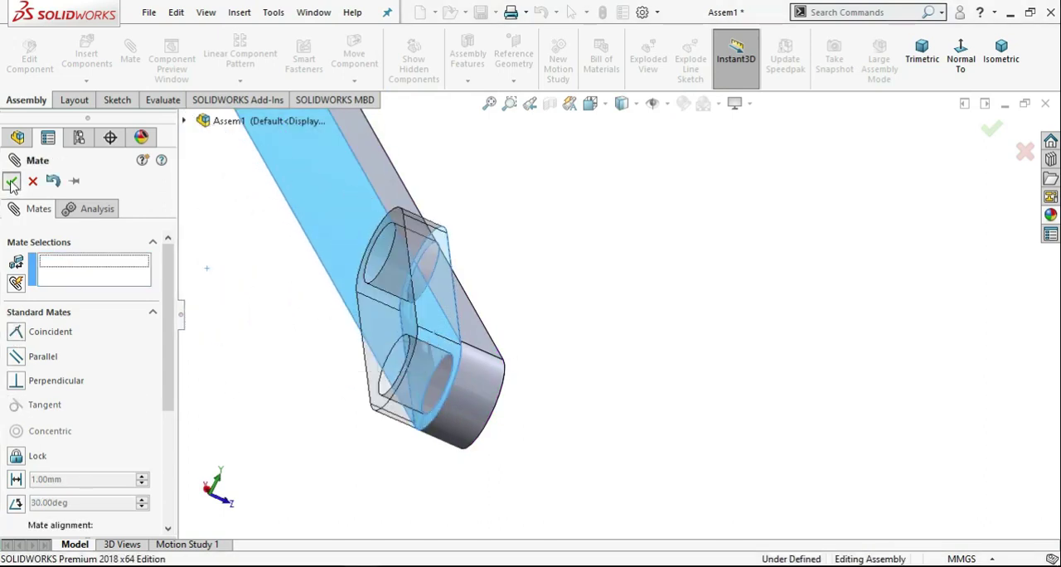
left_click(11, 180)
Add a concentric mate between the left-end hole of Link3 and the free-end hole of Link2.
scroll(416, 253, "up", 9)
scroll(610, 234, "down", 3)
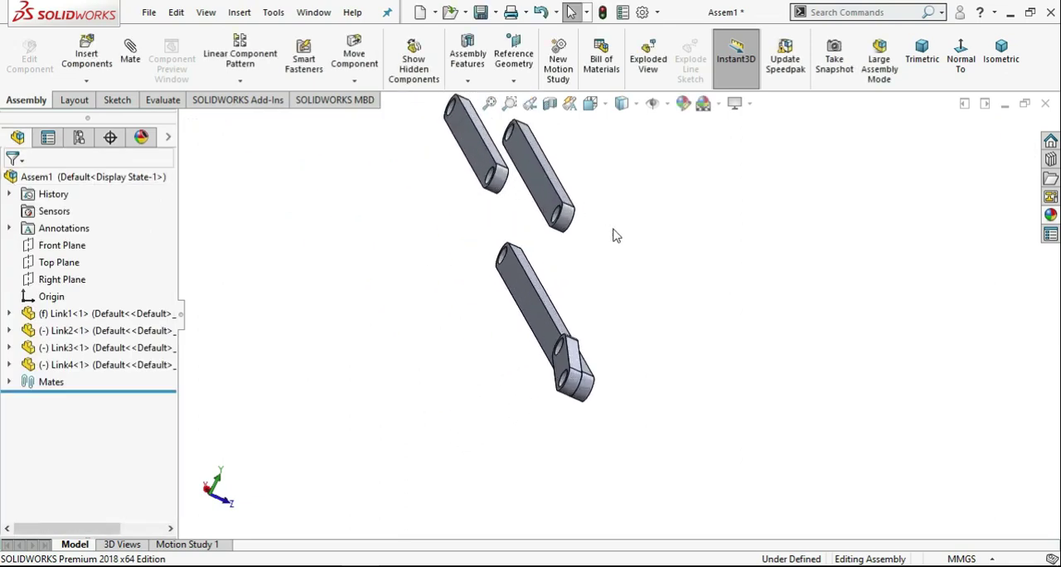
middle_click_drag(535, 316, 517, 284)
scroll(320, 234, "up", 3)
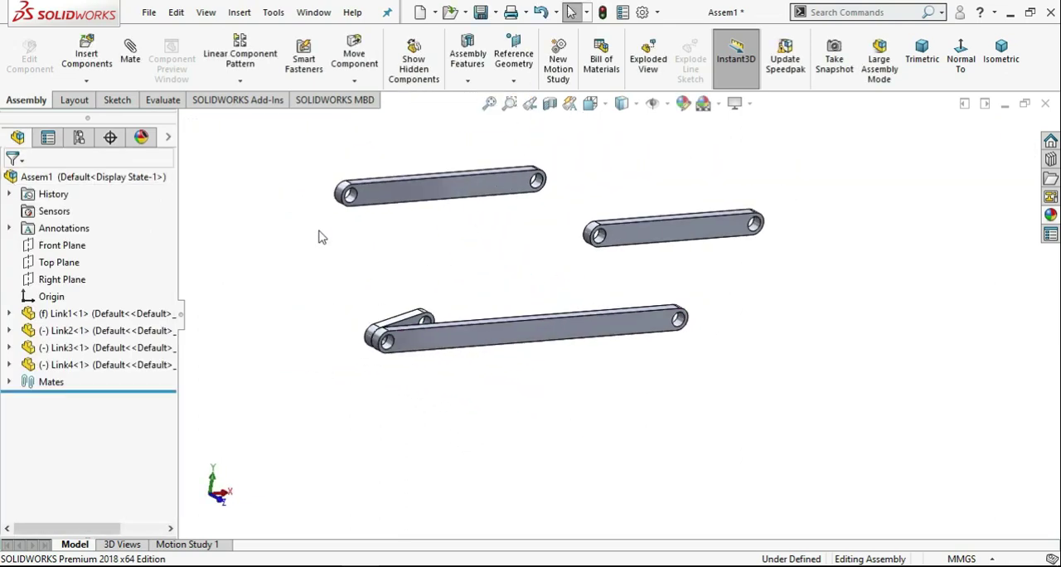
scroll(384, 230, "down", 6)
middle_click_drag(384, 230, 492, 267)
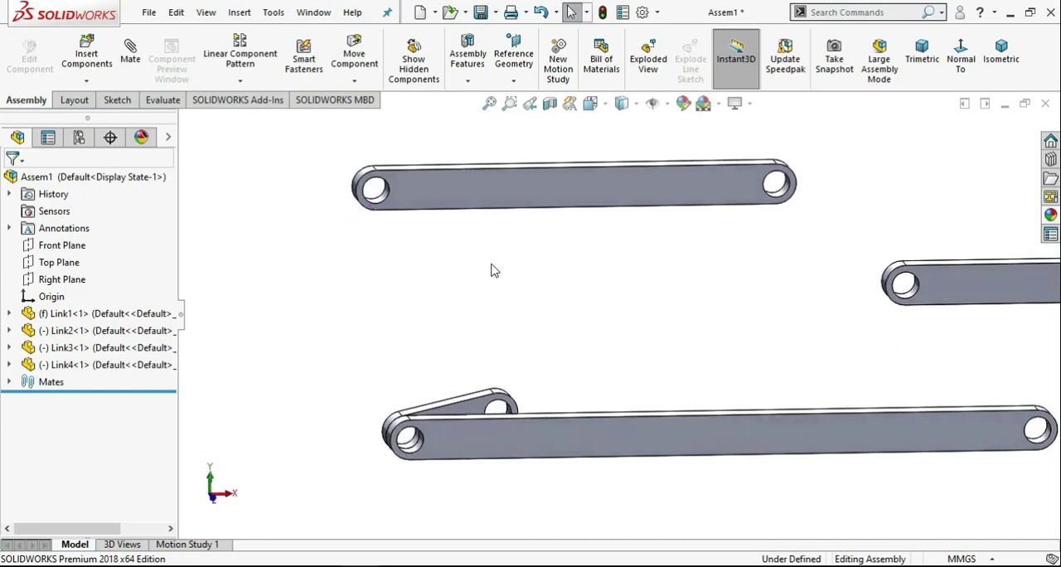
scroll(494, 270, "up", 2)
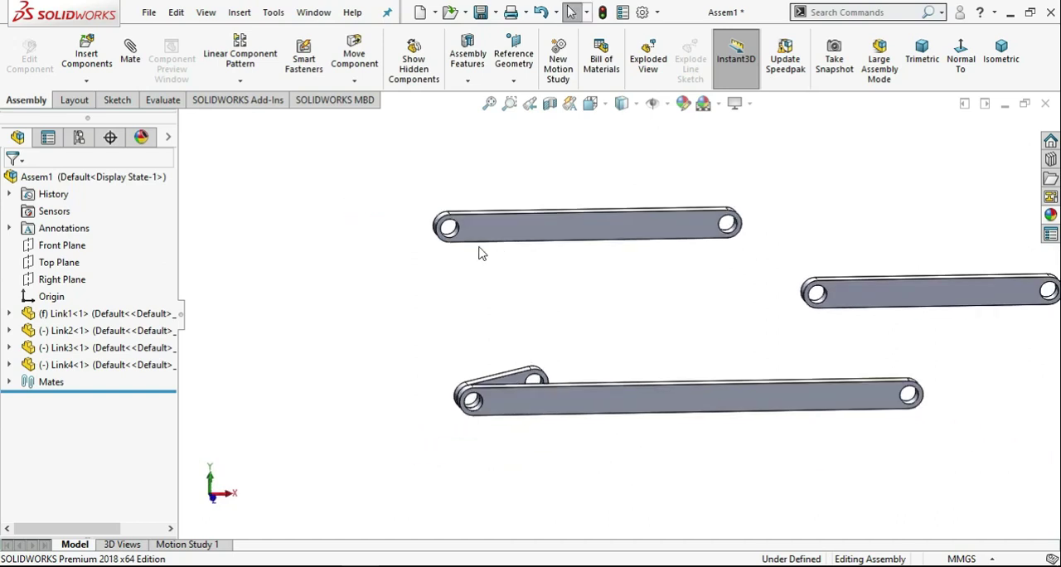
scroll(479, 246, "down", 3)
left_click(479, 241)
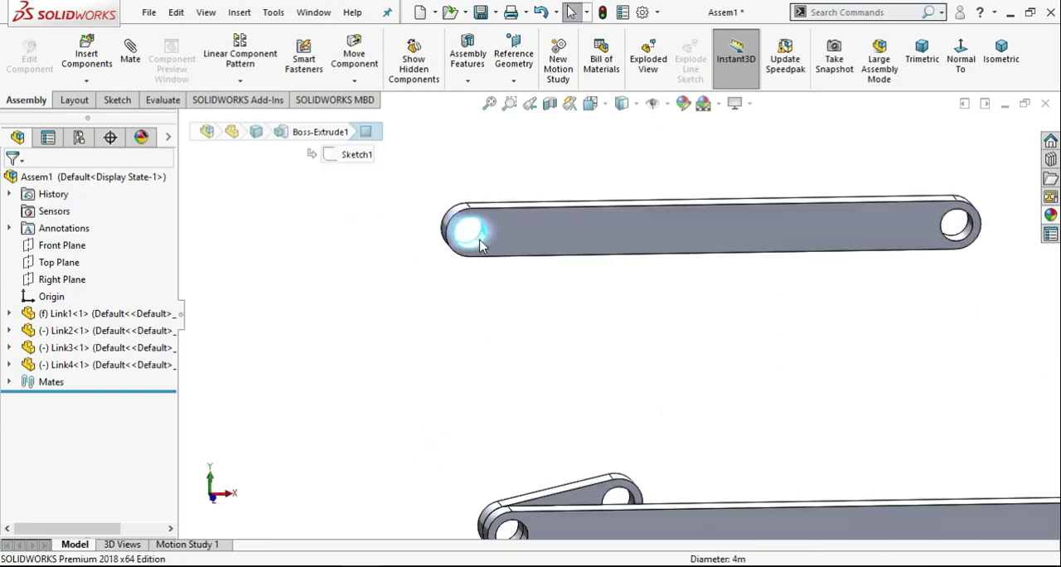
left_click(131, 66)
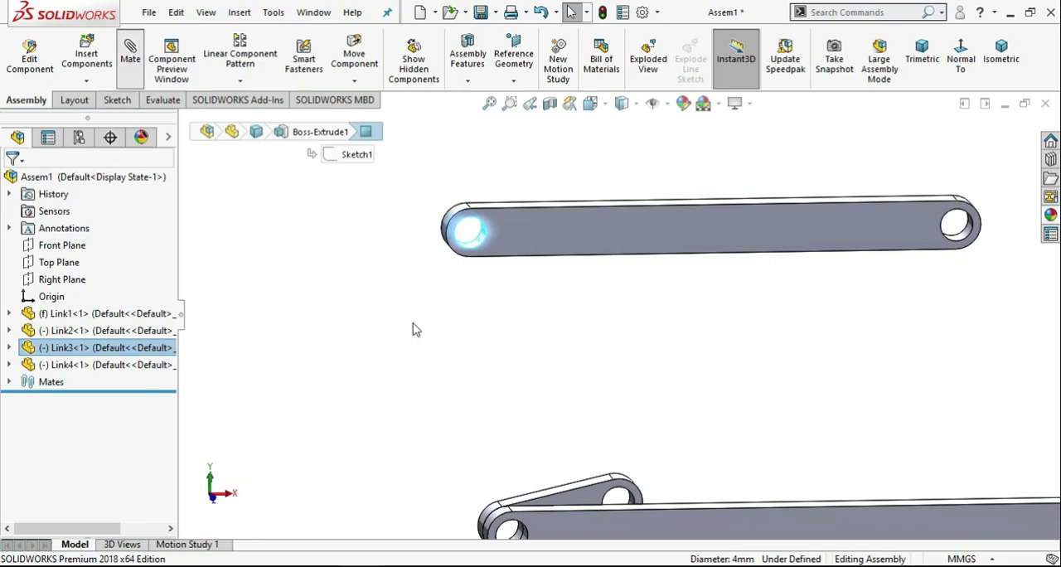
scroll(620, 495, "up", 2)
scroll(623, 398, "down", 5)
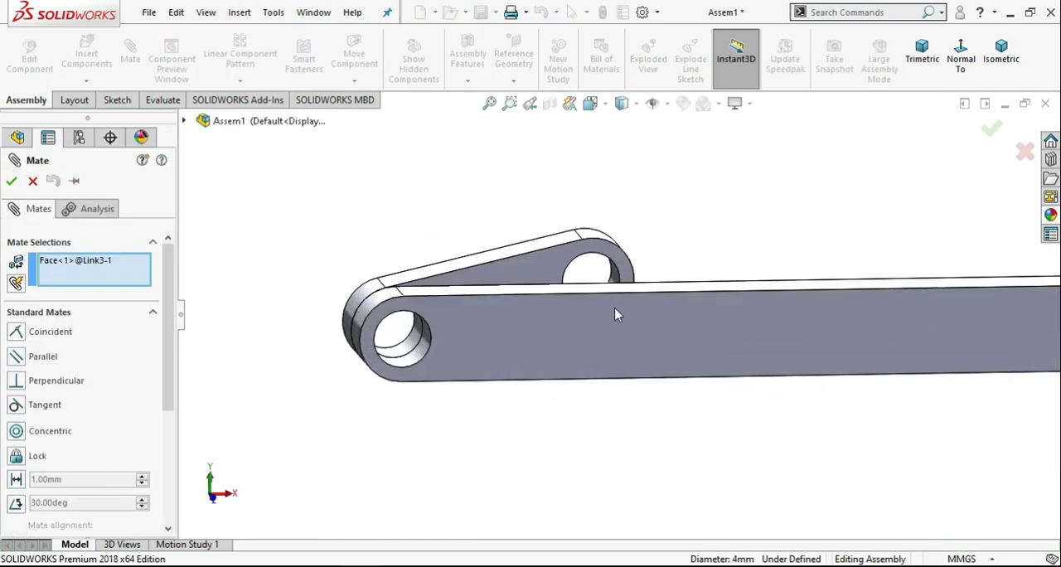
scroll(613, 281, "up", 2)
left_click(617, 284)
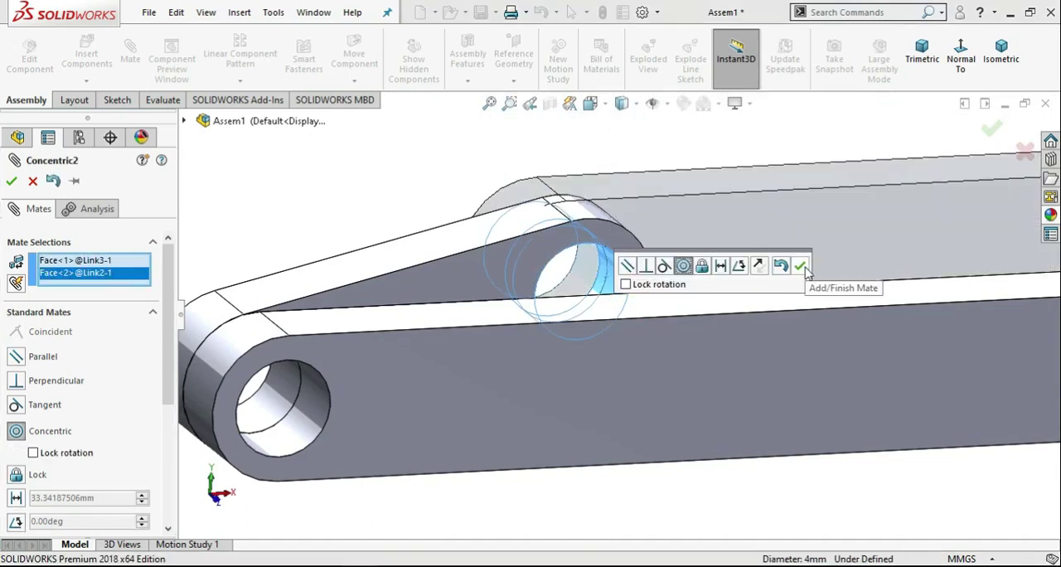
left_click(801, 267)
Move Link3 clear of Link2 and mate its rear face coincident with the front face of Link2.
left_click_drag(730, 232, 638, 176)
left_click(262, 168)
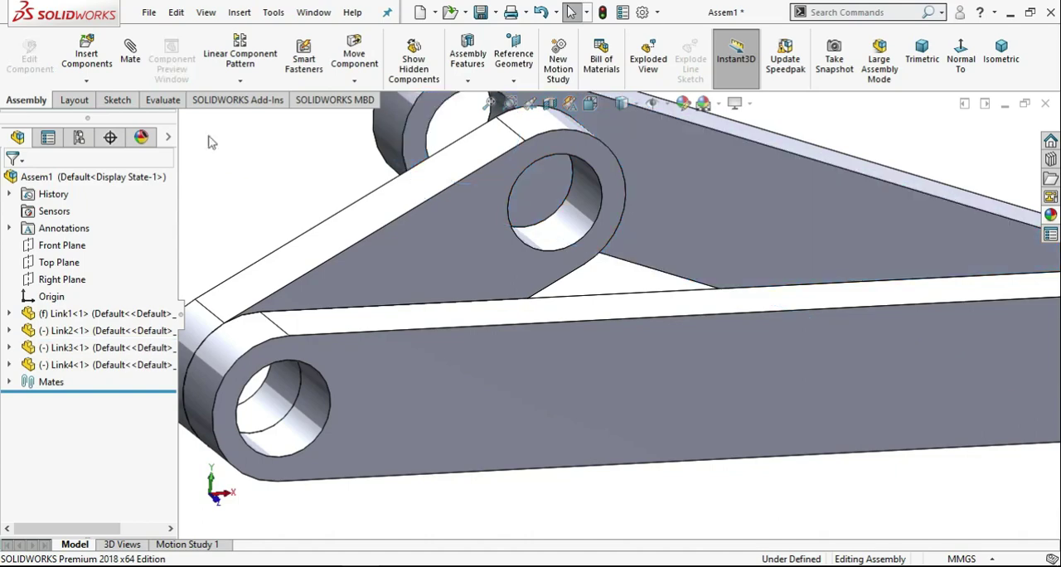
left_click(466, 248)
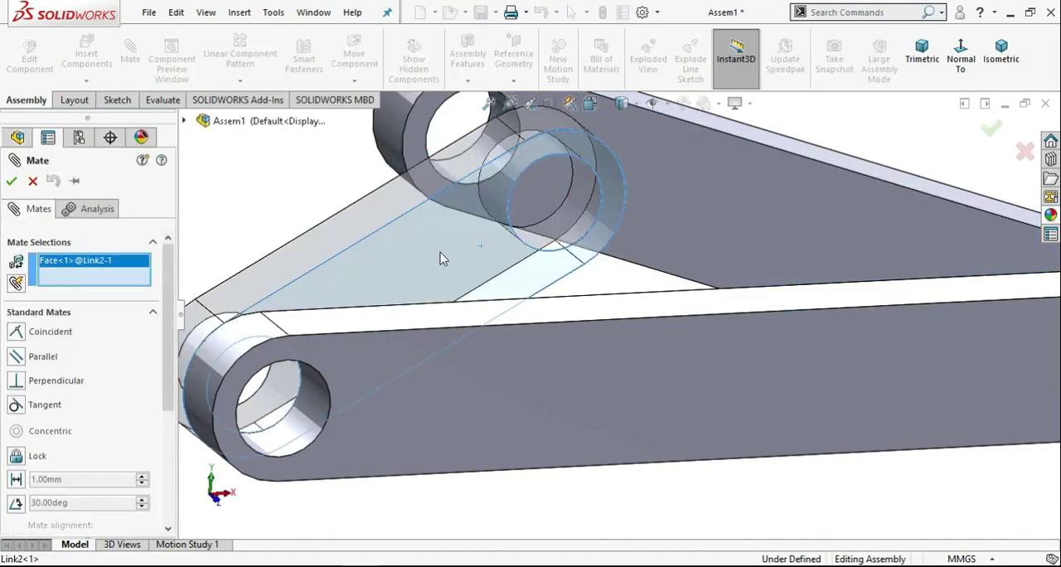
scroll(615, 248, "up", 4)
middle_click_drag(617, 243, 541, 275)
left_click(587, 238)
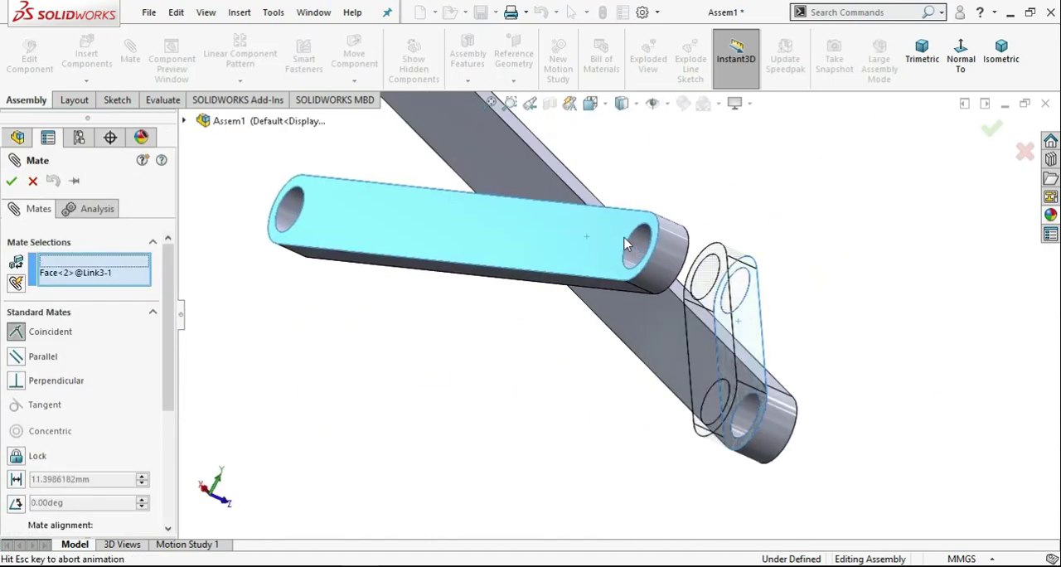
middle_click_drag(891, 309, 793, 307)
scroll(792, 307, "up", 4)
left_click(12, 182)
left_click(12, 181)
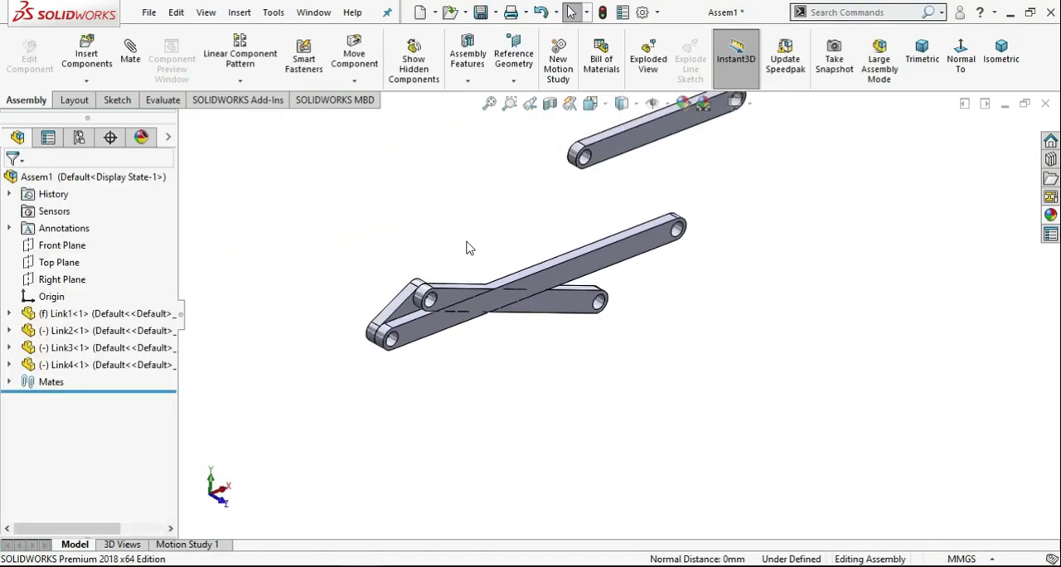
Swing Link2 and Link3 up into an open position above Link1, with all four links in view.
scroll(515, 315, "down", 3)
left_click_drag(447, 387, 303, 218)
key("f")
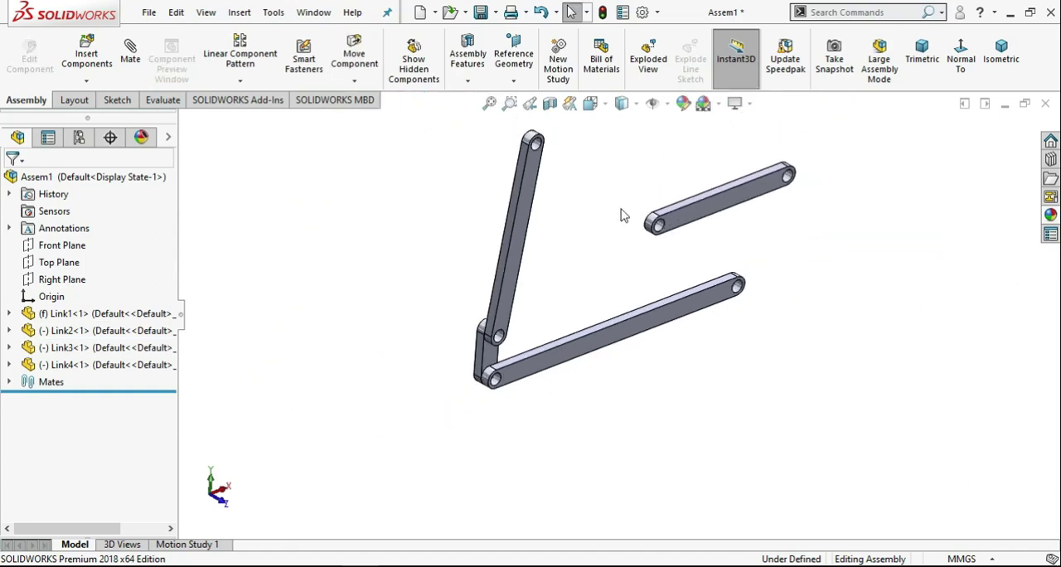
Add a concentric mate between the left-end hole of Link4 and the free-end hole of Link3.
left_click(130, 53)
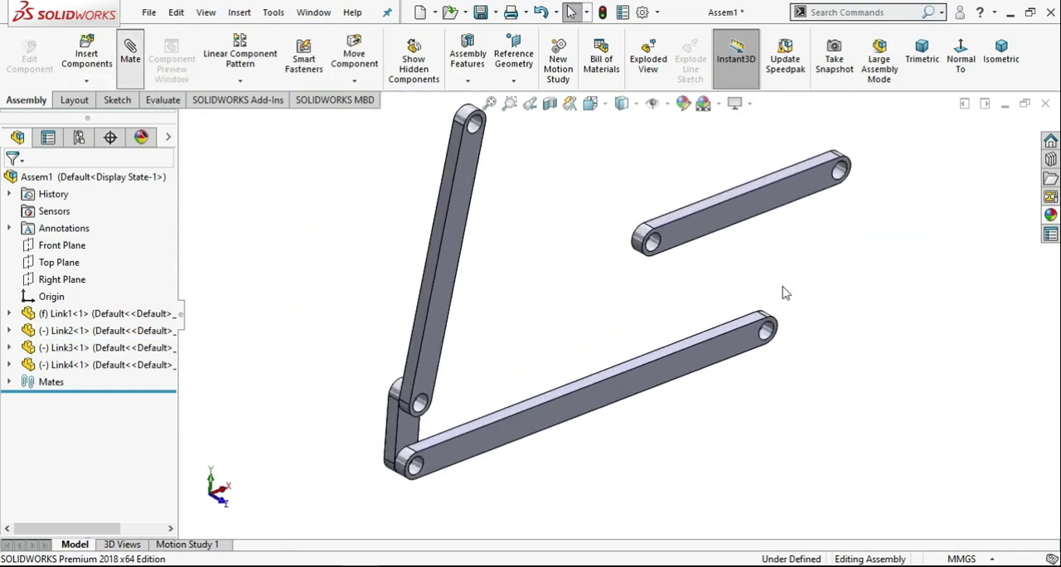
scroll(652, 264, "down", 1)
scroll(630, 251, "down", 1)
left_click(595, 239)
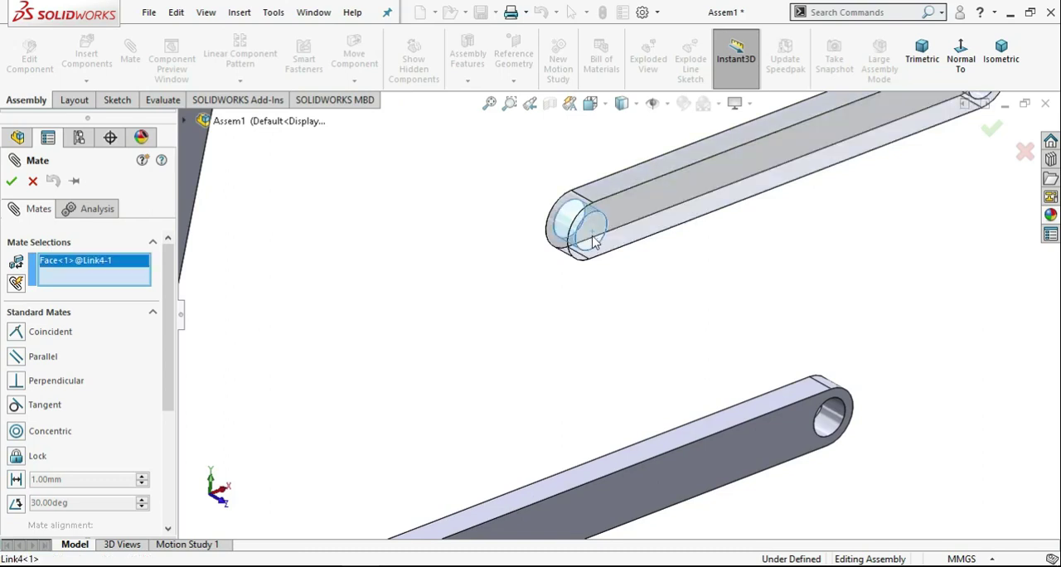
scroll(617, 308, "up", 3)
scroll(521, 300, "down", 3)
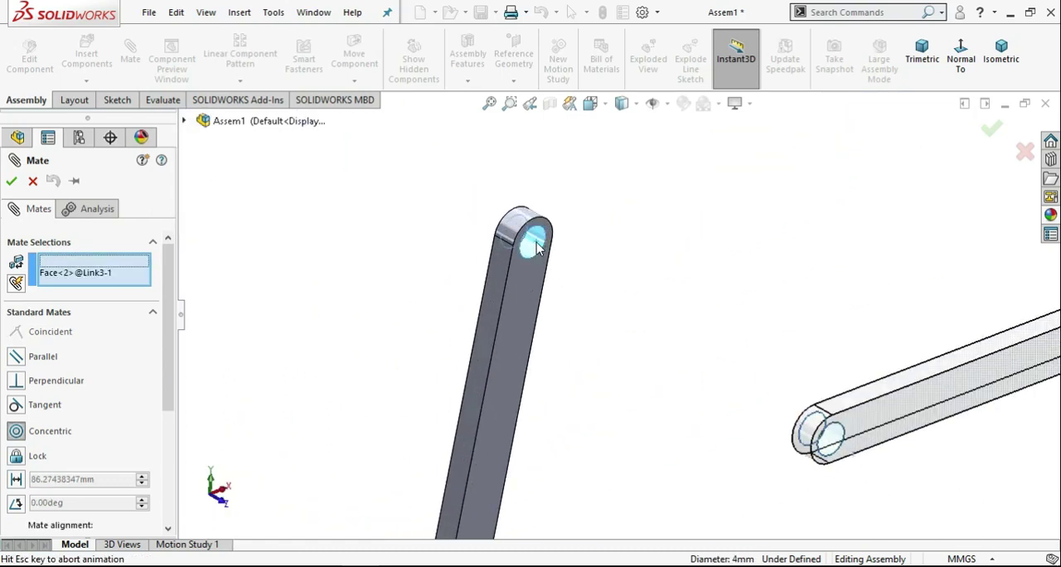
left_click(837, 448)
left_click(790, 351)
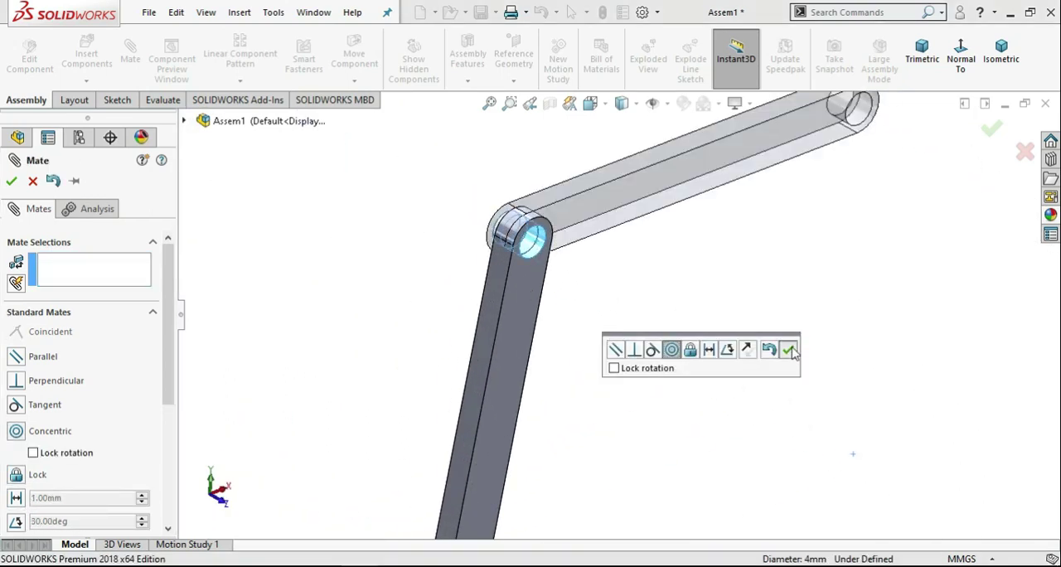
key("Escape")
Mate the front face of Link4 coincident with the rear face of Link3.
scroll(786, 429, "up", 4)
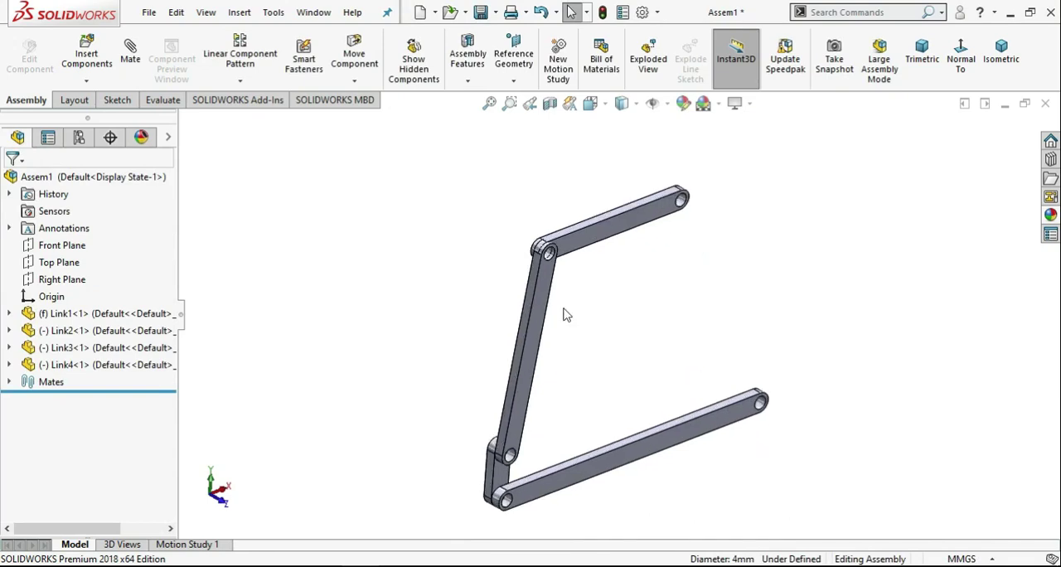
left_click(130, 53)
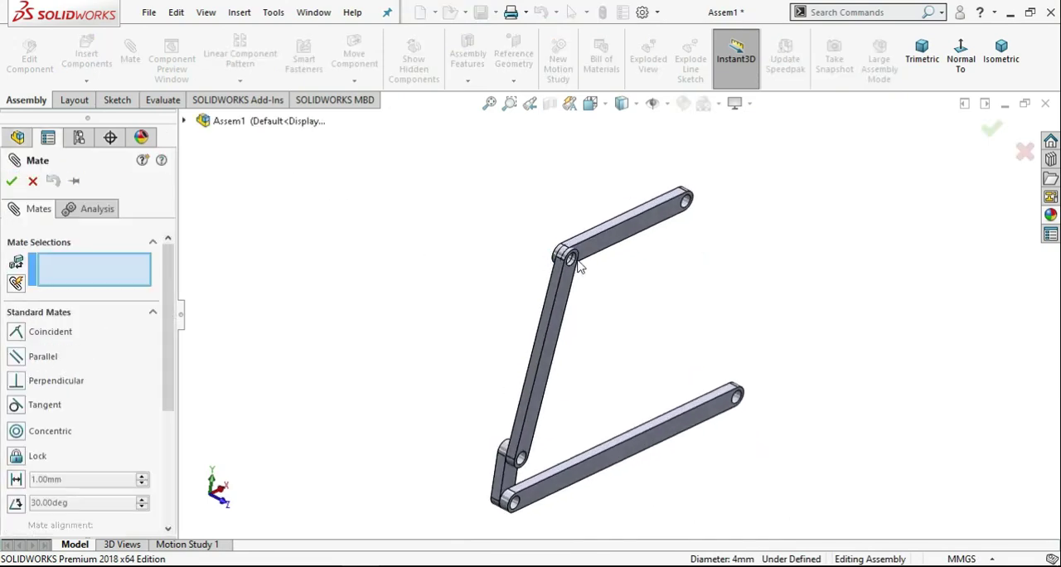
left_click(596, 247)
middle_click_drag(596, 248, 667, 287)
scroll(743, 340, "down", 3)
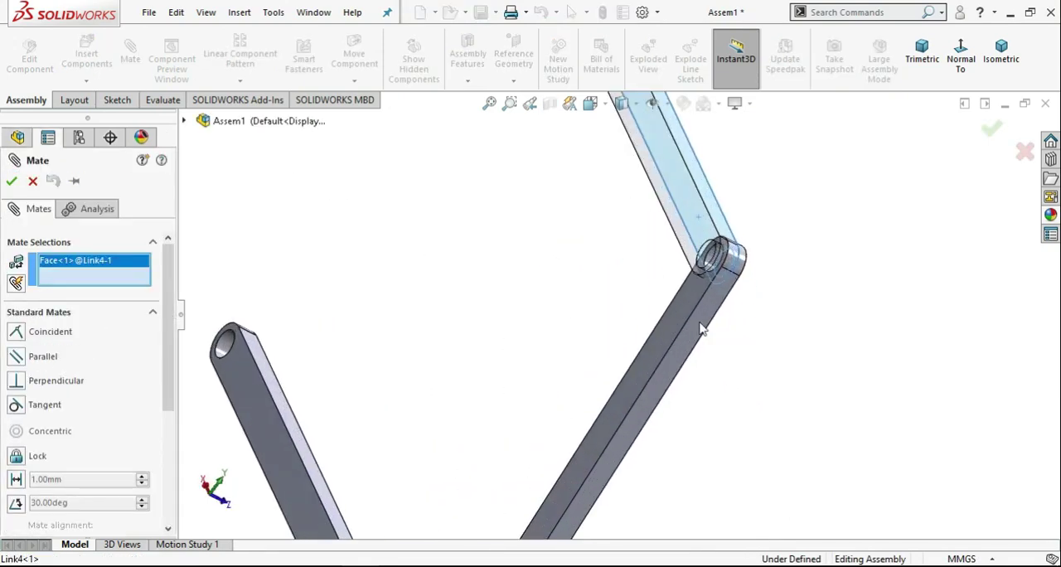
left_click(701, 327)
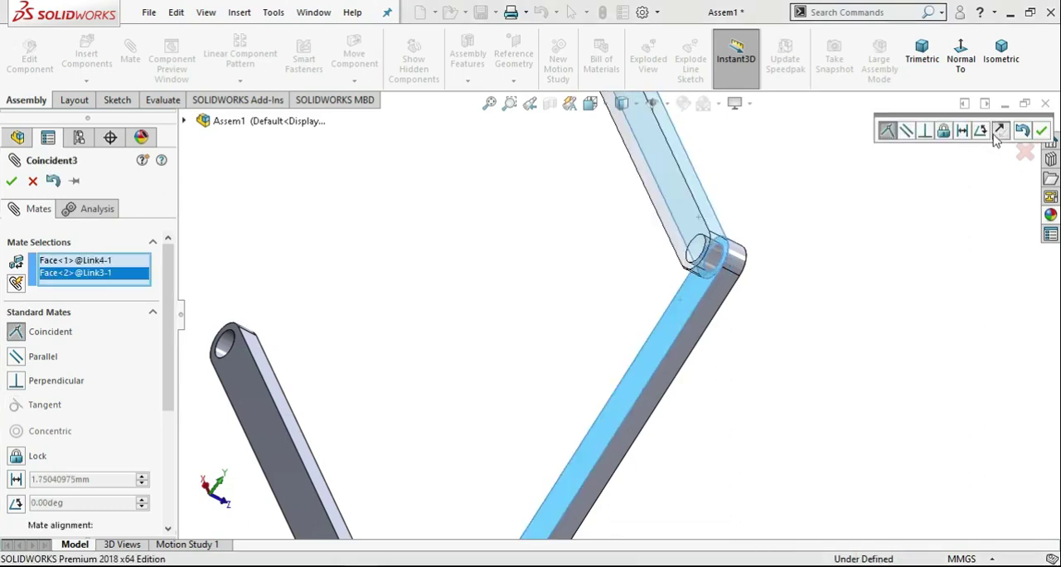
left_click(1041, 130)
left_click(995, 134)
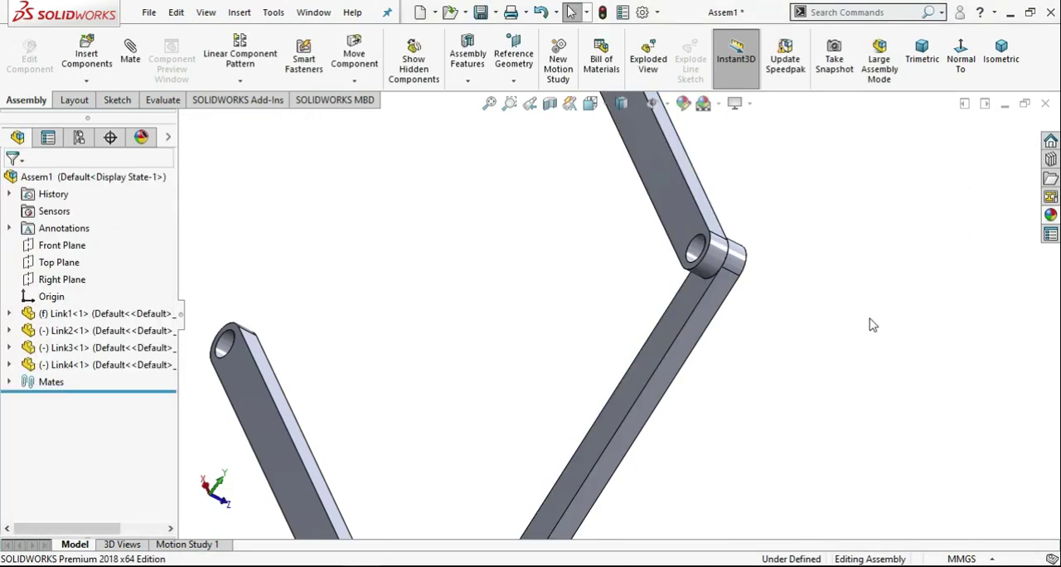
Add a concentric mate between the free-end hole of Link4 and the right-end hole of Link1, closing the four-bar loop.
scroll(870, 319, "up", 4)
left_click(141, 71)
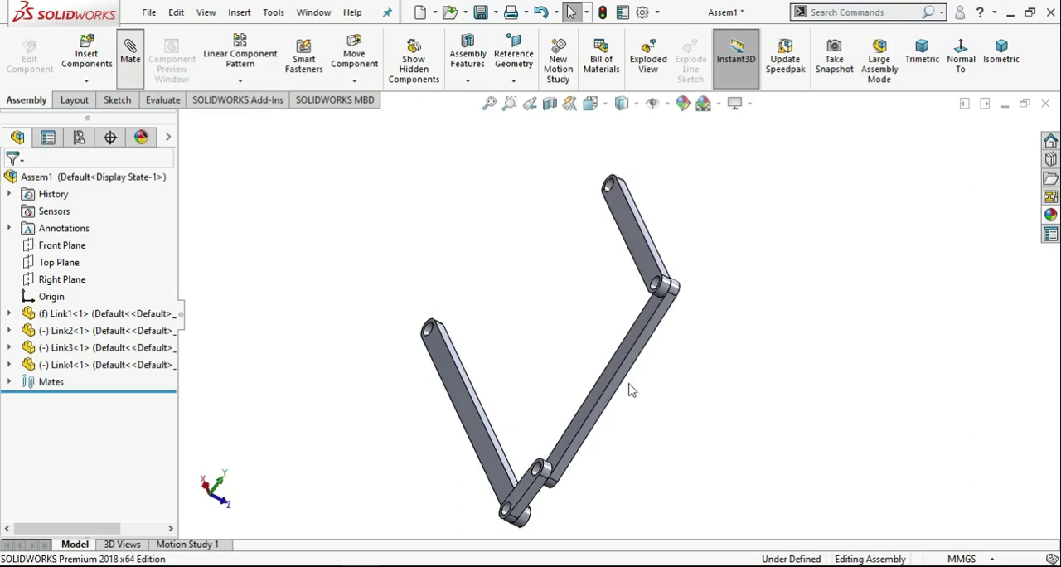
middle_click_drag(630, 390, 529, 346)
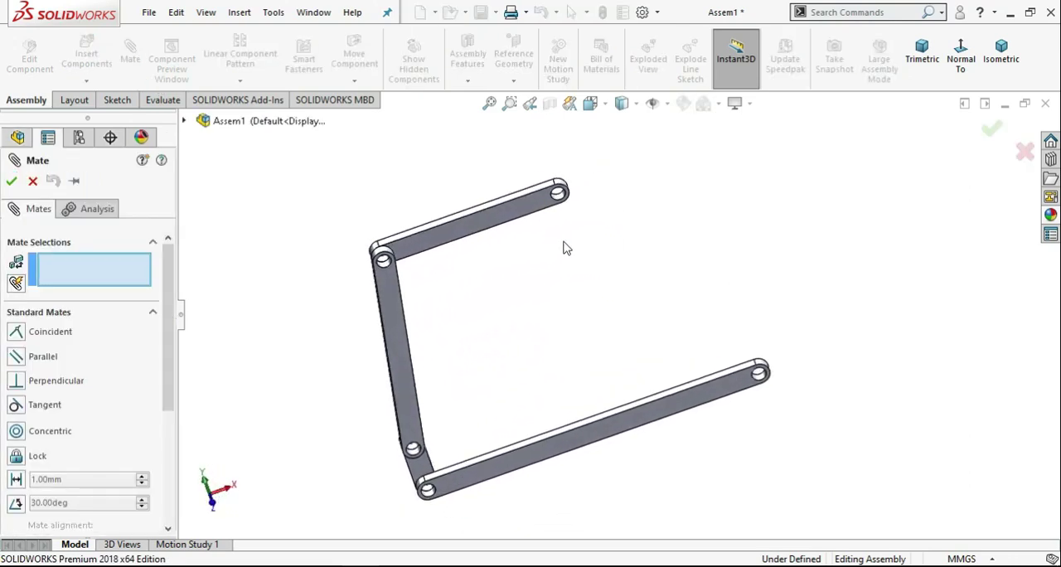
scroll(564, 247, "down", 3)
left_click(572, 177)
scroll(605, 249, "up", 2)
scroll(733, 379, "down", 5)
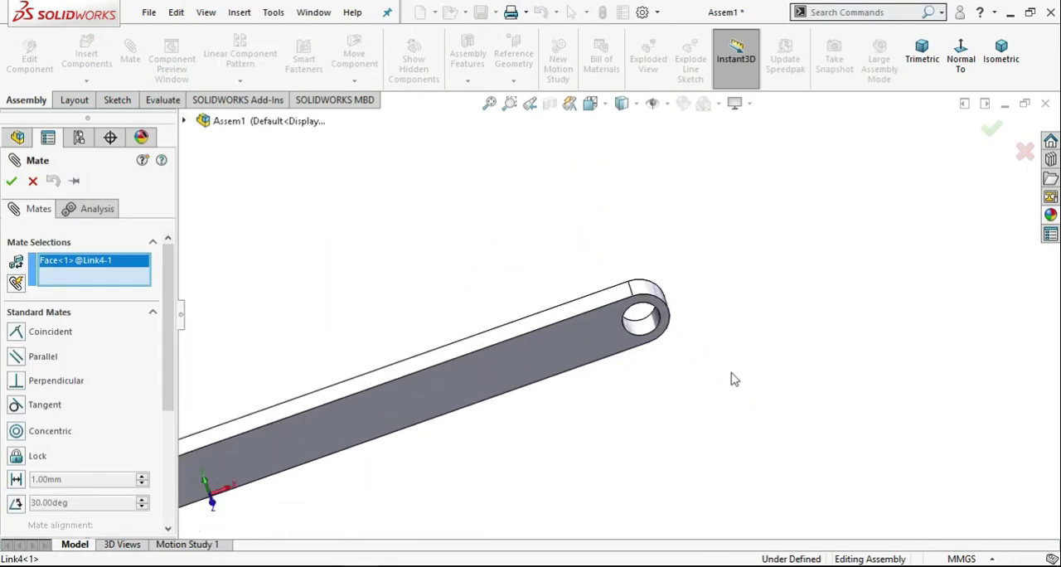
left_click(653, 326)
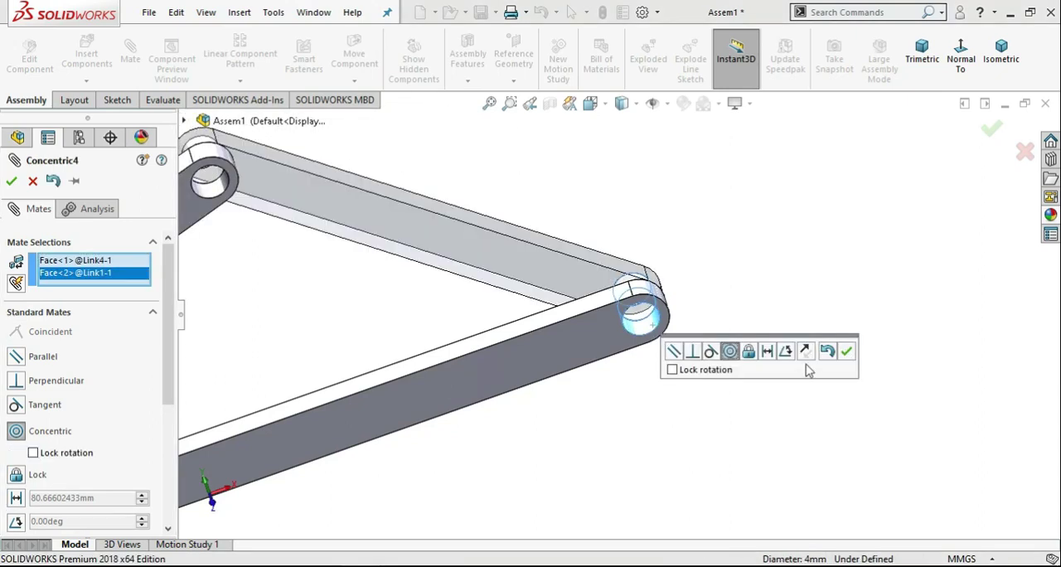
left_click(845, 351)
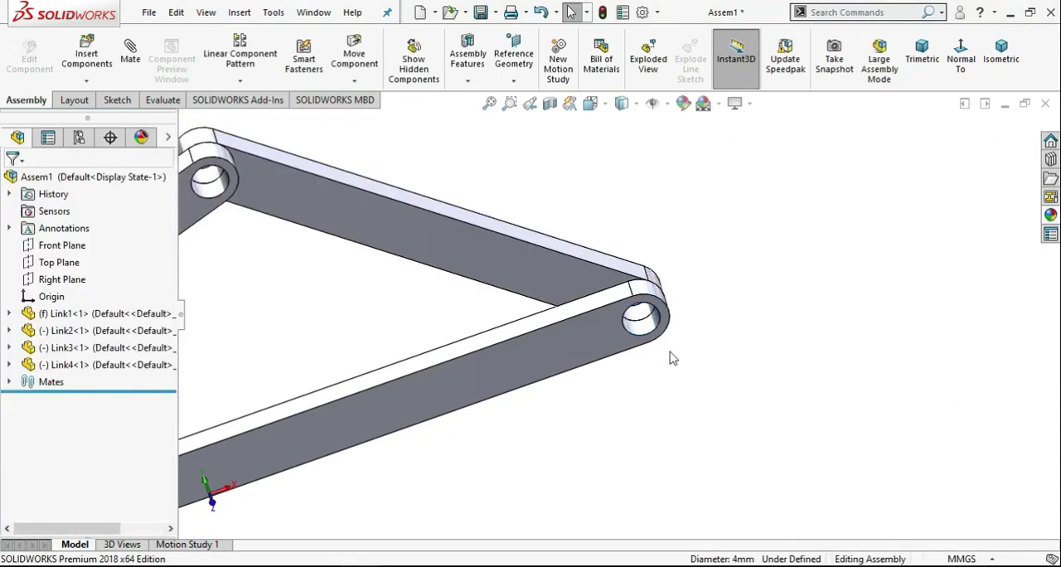
Orient the linkage to the front view and swing Link2 slightly clockwise about its pivot on Link1.
scroll(557, 296, "up", 5)
middle_click_drag(393, 341, 383, 232)
left_click(217, 495)
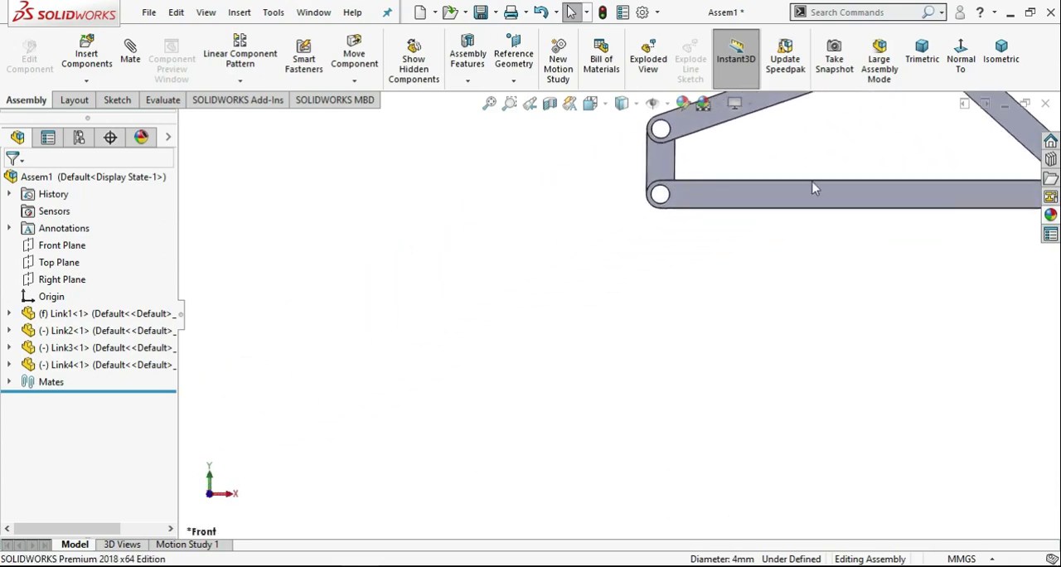
scroll(598, 282, "down", 2)
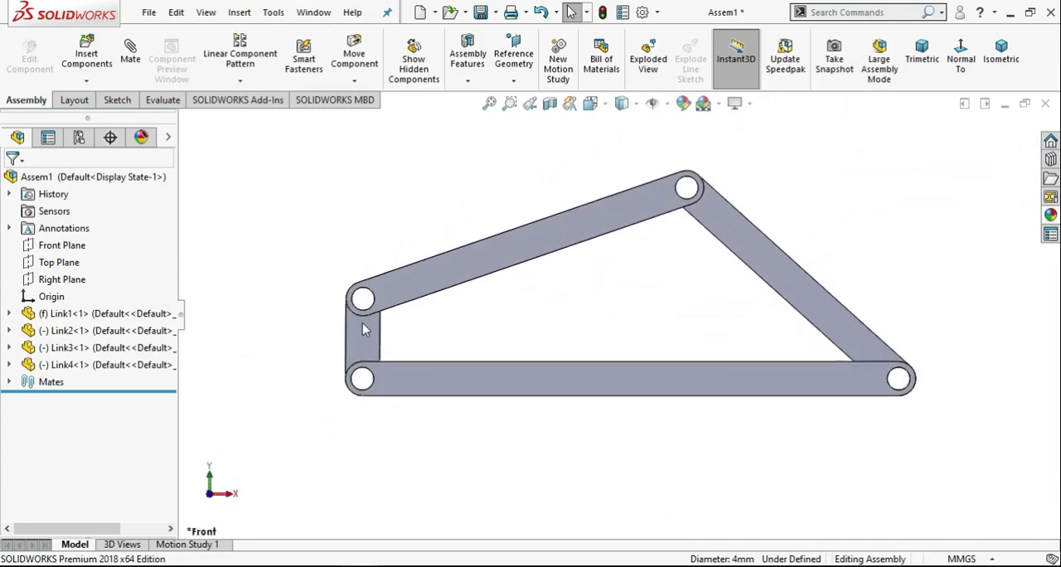
left_click_drag(363, 329, 382, 300)
left_click(387, 230)
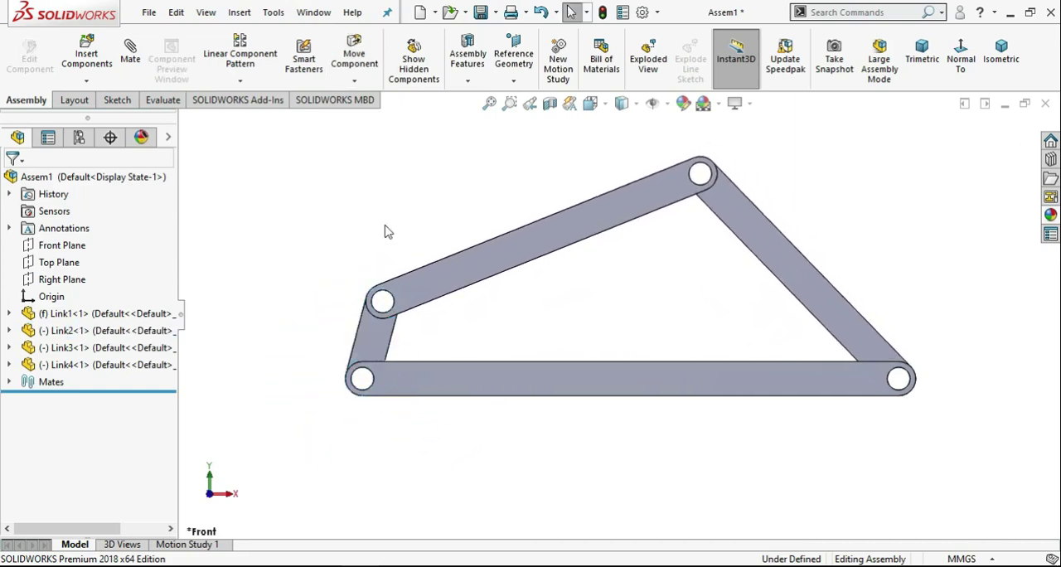
Rebuild and save the assembly as Four-Bar Mechanism Assembly in the Four bar mechanism folder.
left_click(481, 12)
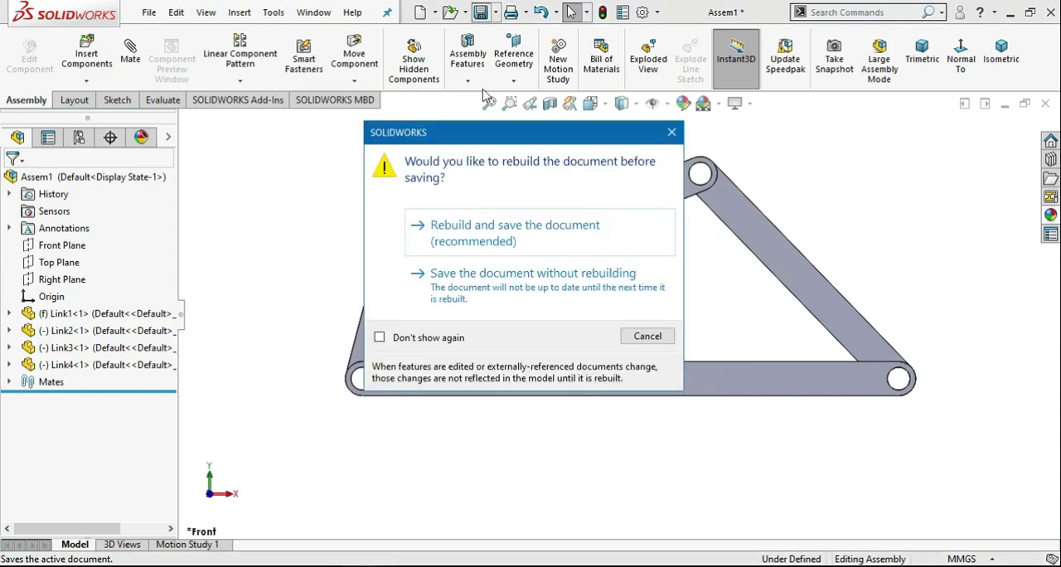
left_click(485, 229)
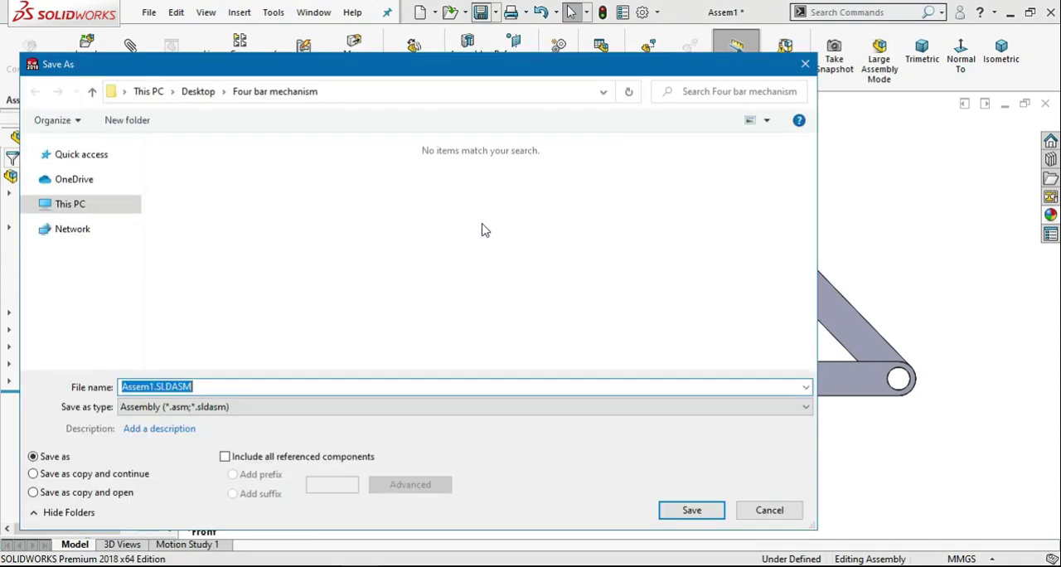
type("Four-Bar Mechanism Assembly")
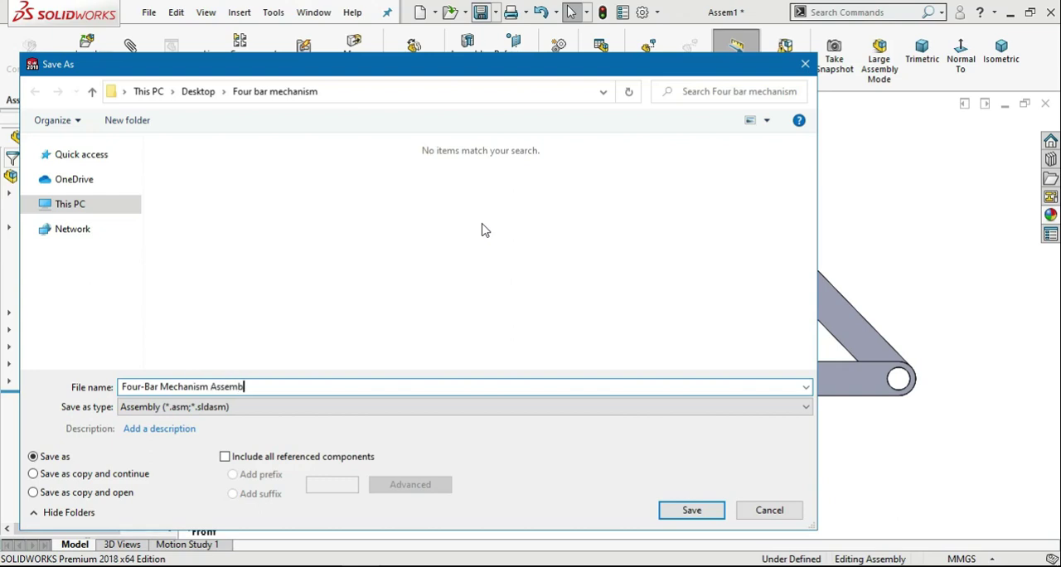
left_click(691, 508)
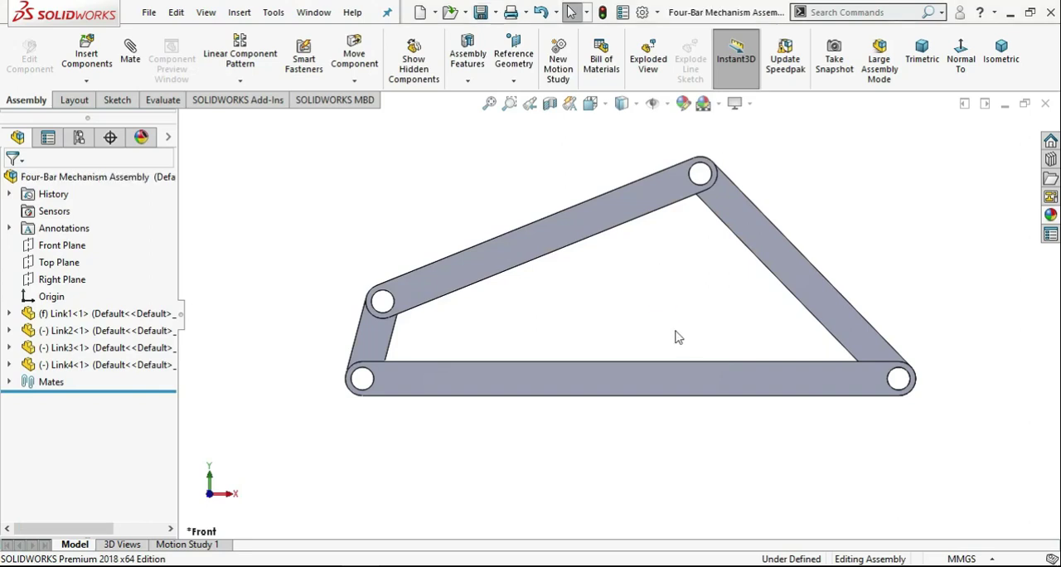
Load the SOLIDWORKS Motion add-in with the whole linkage fitted in the front view.
middle_click_drag(635, 291, 654, 332)
left_click(1003, 60)
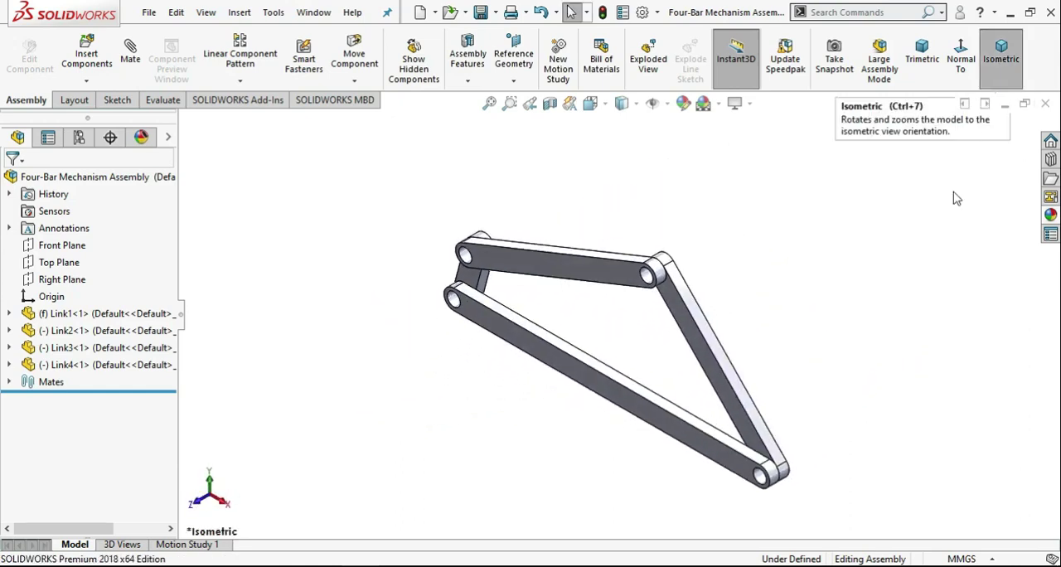
left_click(201, 507)
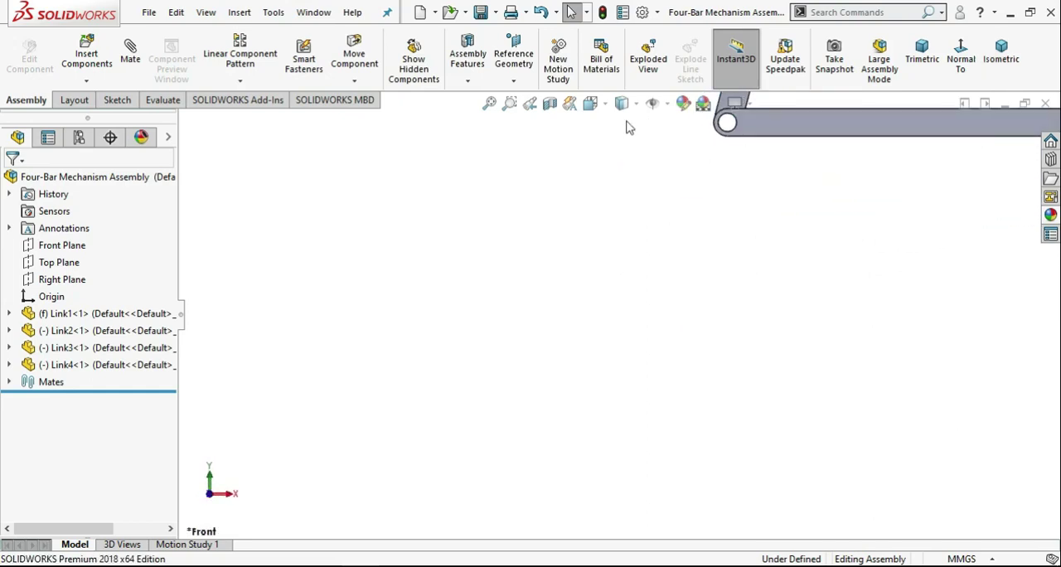
left_click(489, 104)
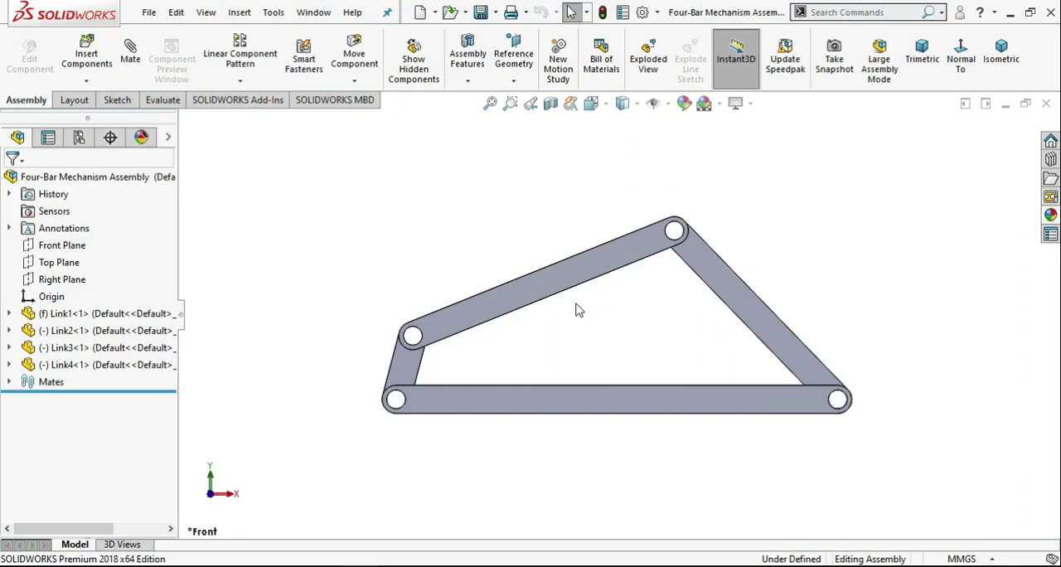
left_click(229, 102)
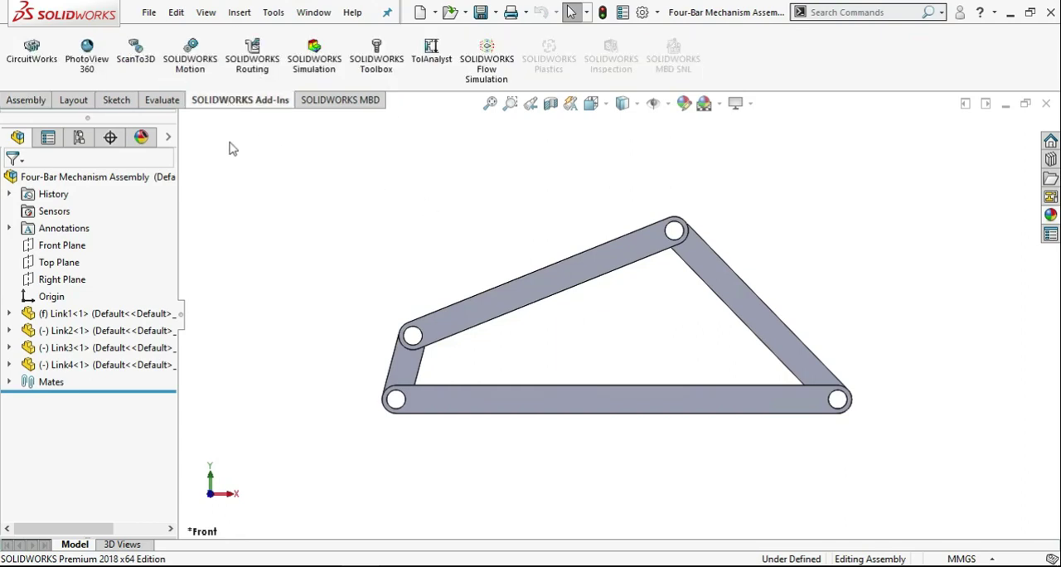
left_click(194, 67)
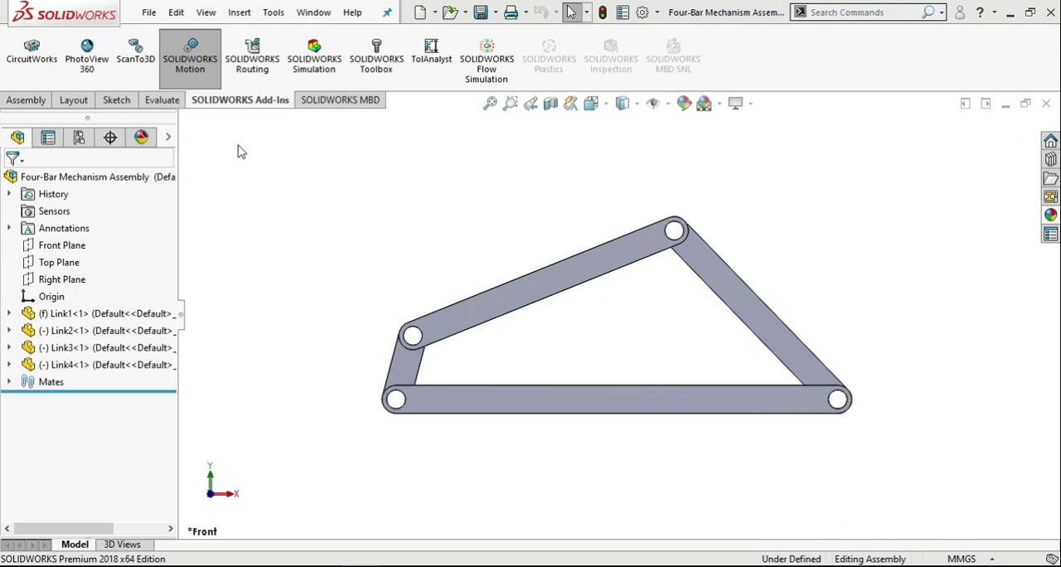
Bring up Motion Study 1 in the MotionManager and set its study type to Motion Analysis.
left_click(134, 547)
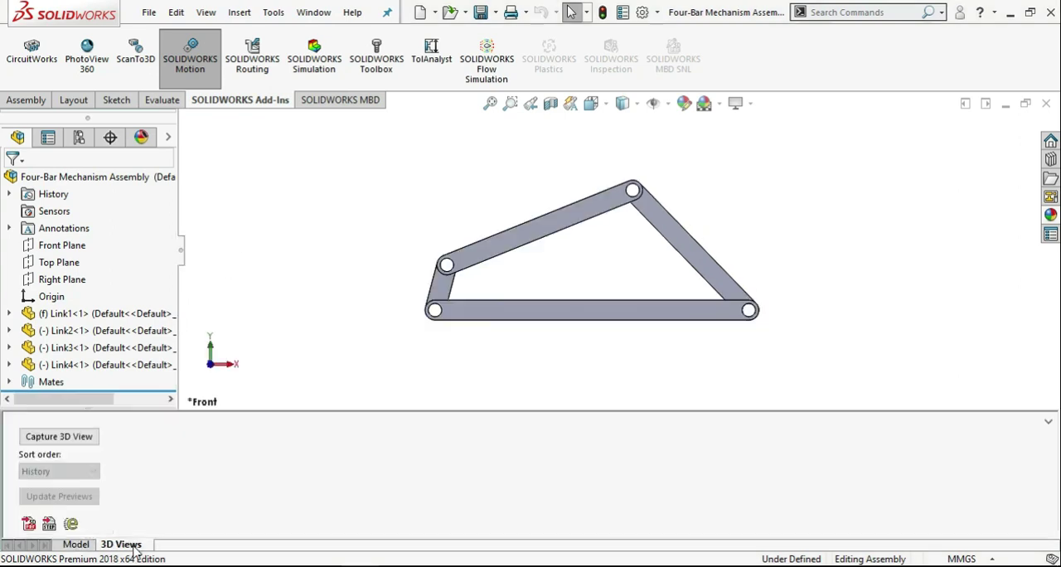
left_click(75, 545)
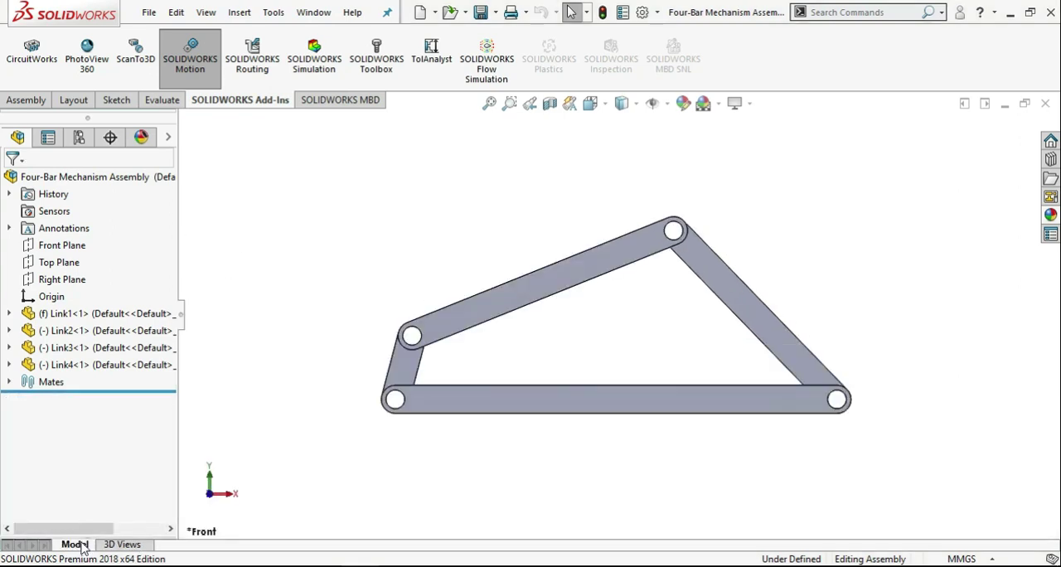
left_click(160, 100)
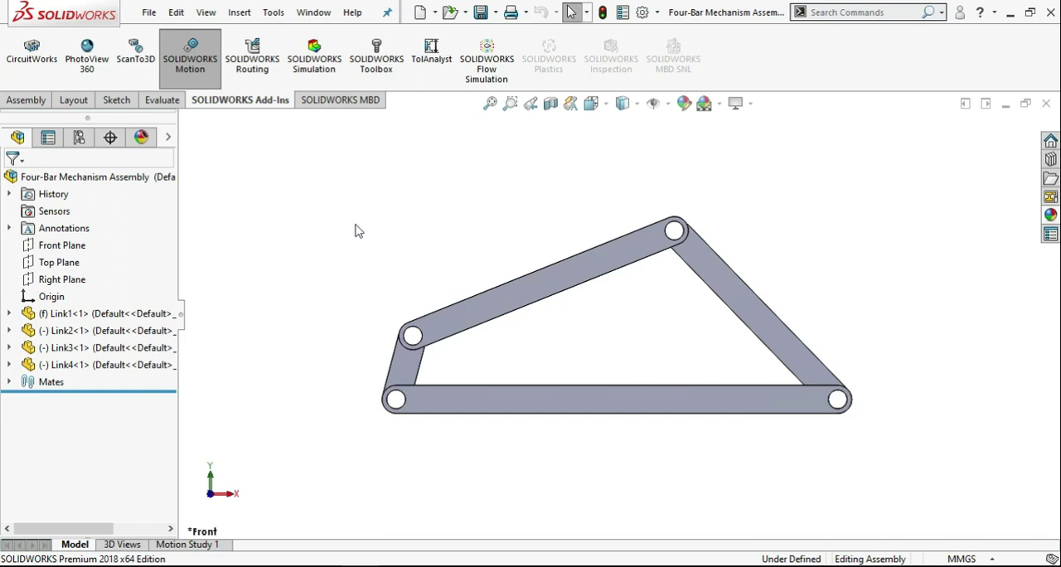
left_click(213, 545)
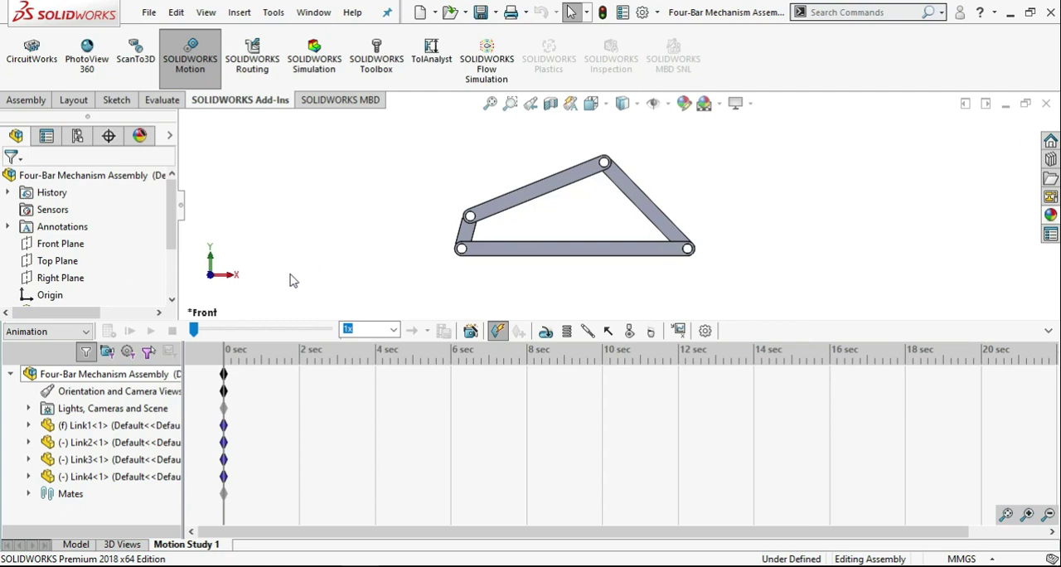
left_click(79, 332)
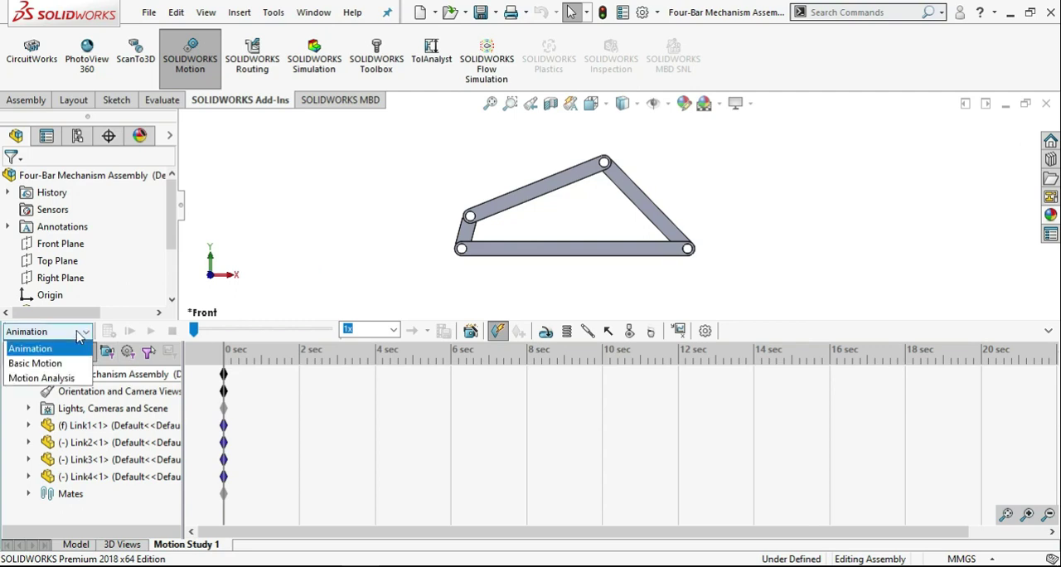
left_click(75, 379)
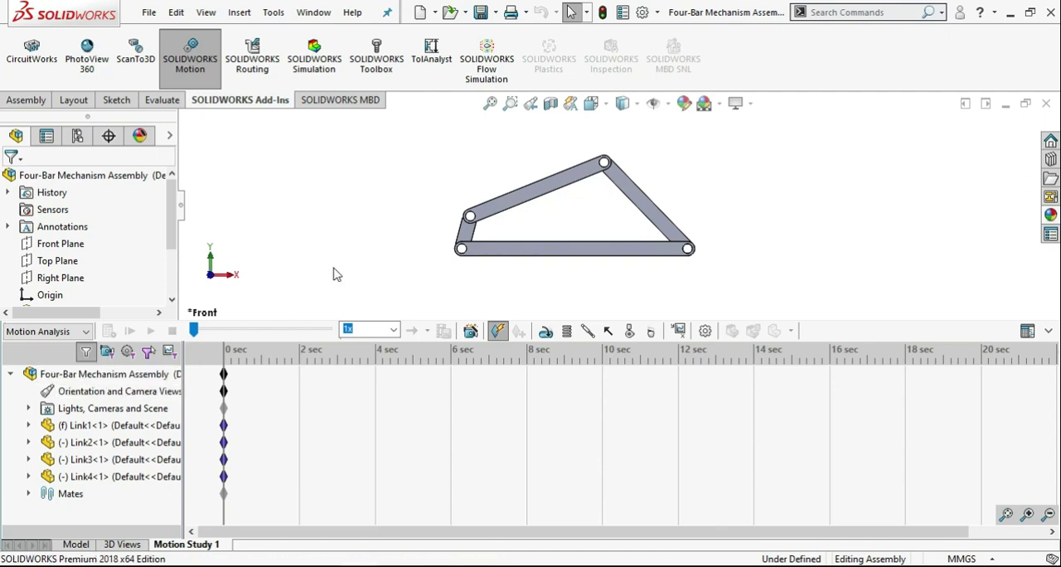
Start a rotary motor and assign it to the inner face of Link2's hole at the pivot with Link1.
left_click(544, 332)
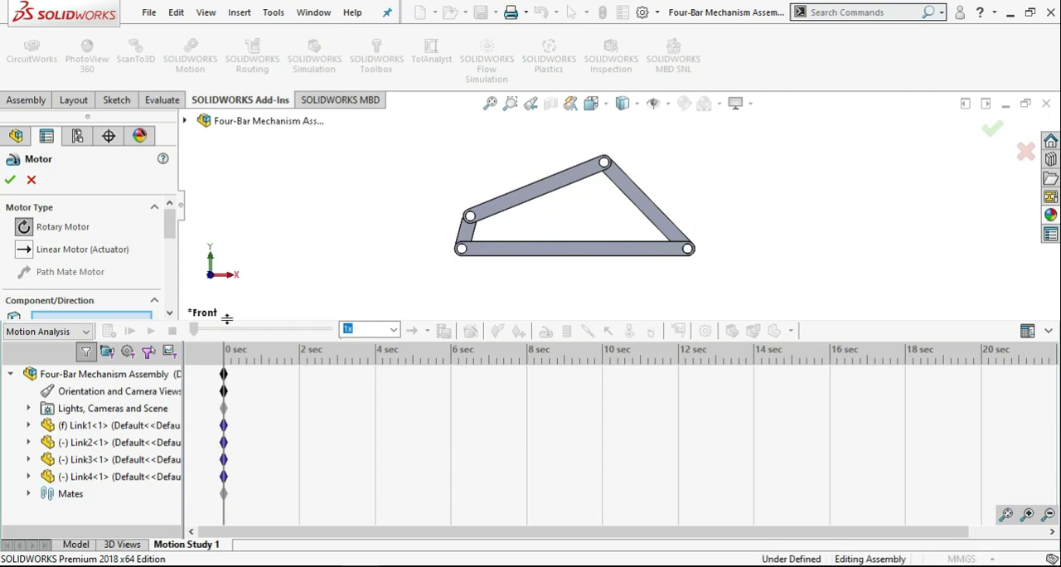
left_click_drag(229, 327, 230, 352)
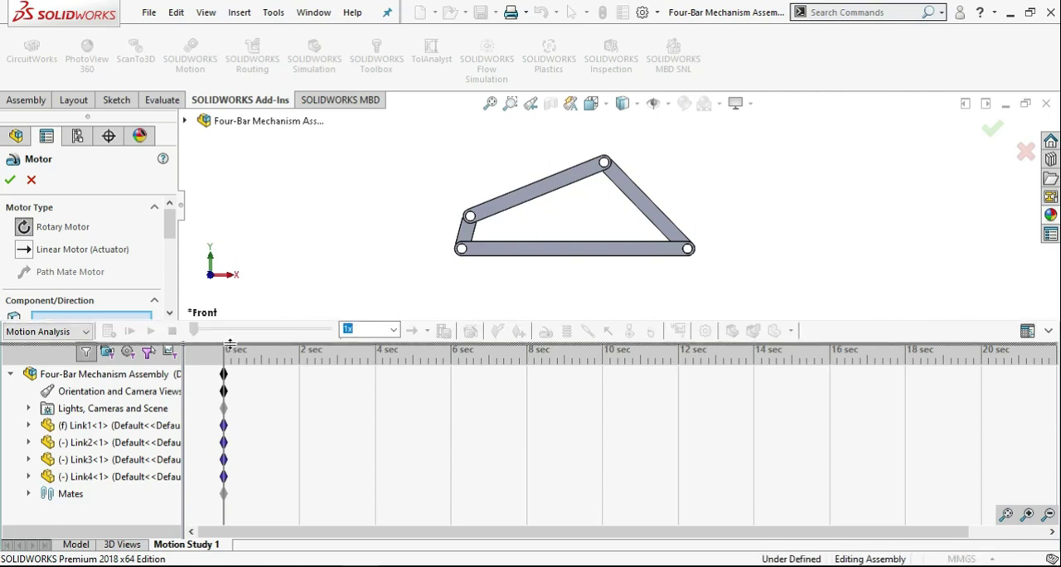
left_click_drag(168, 264, 168, 249)
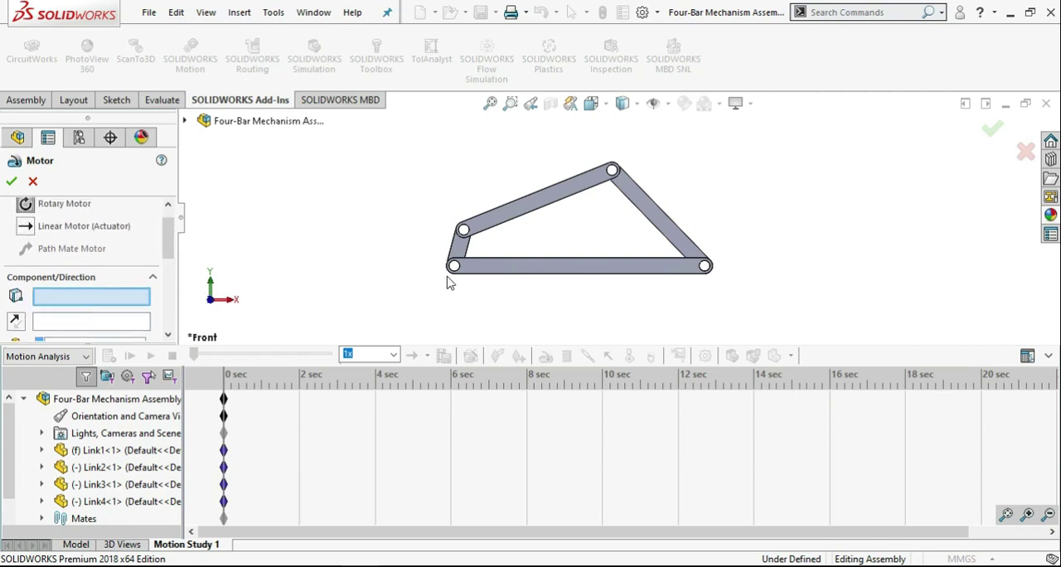
scroll(452, 278, "down", 3)
middle_click_drag(480, 263, 617, 290)
mouse_move(551, 262)
middle_mouse_down()
mouse_move(510, 247)
mouse_move(553, 260)
middle_mouse_up()
scroll(551, 259, "down", 3)
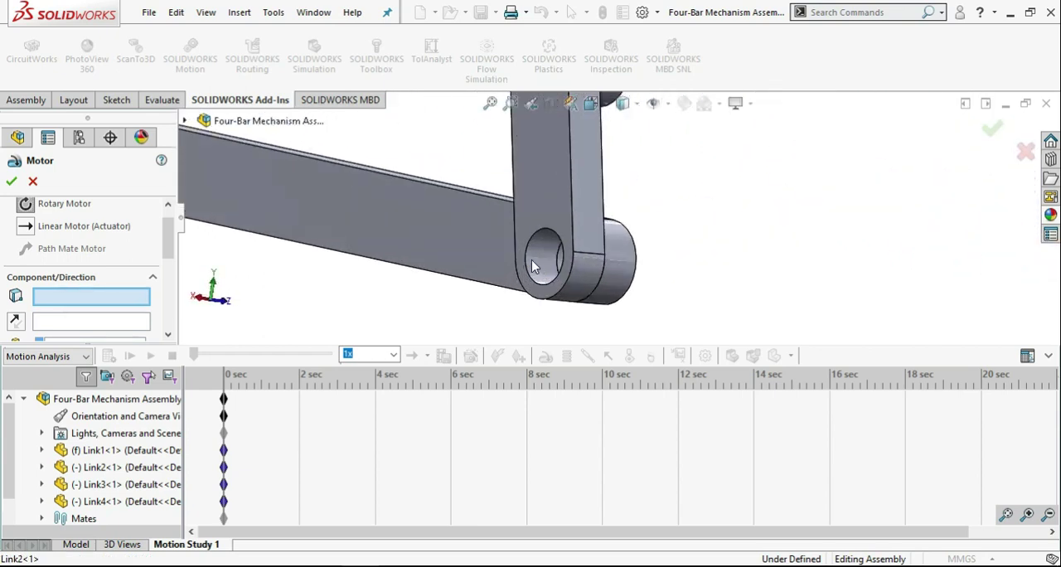
left_click(541, 259)
Reverse the rotary motor's direction so that it drives Link2 counterclockwise as seen from the front.
middle_click_drag(638, 282, 574, 249)
scroll(574, 249, "up", 3)
scroll(776, 254, "up", 1)
scroll(841, 211, "down", 1)
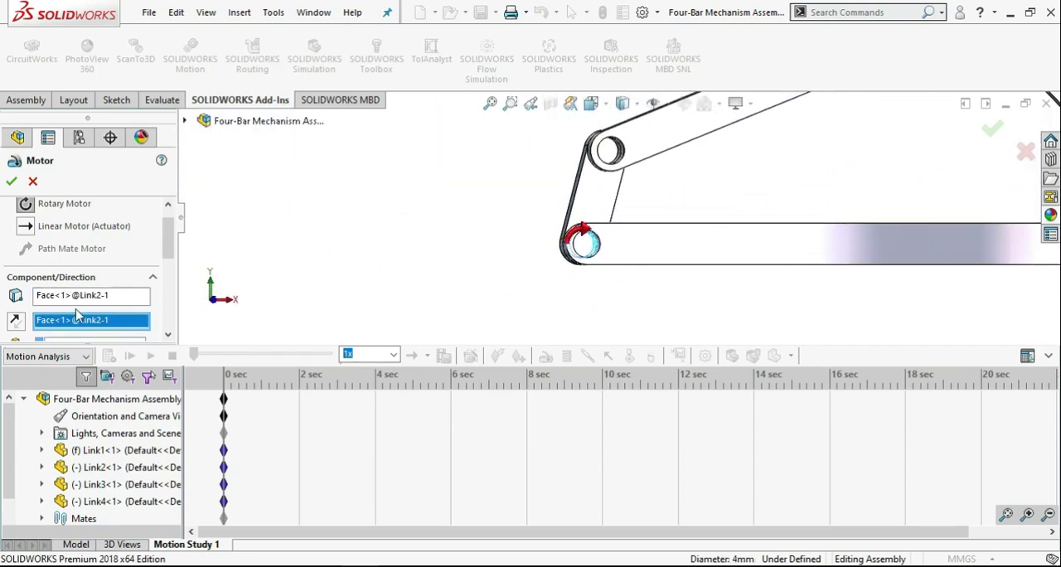
left_click(16, 320)
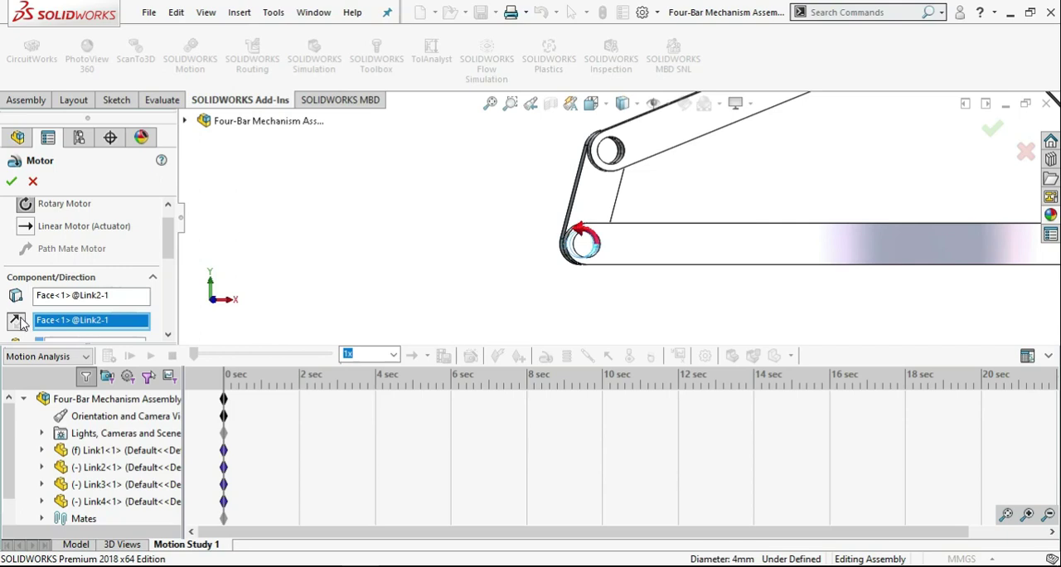
scroll(882, 280, "up", 4)
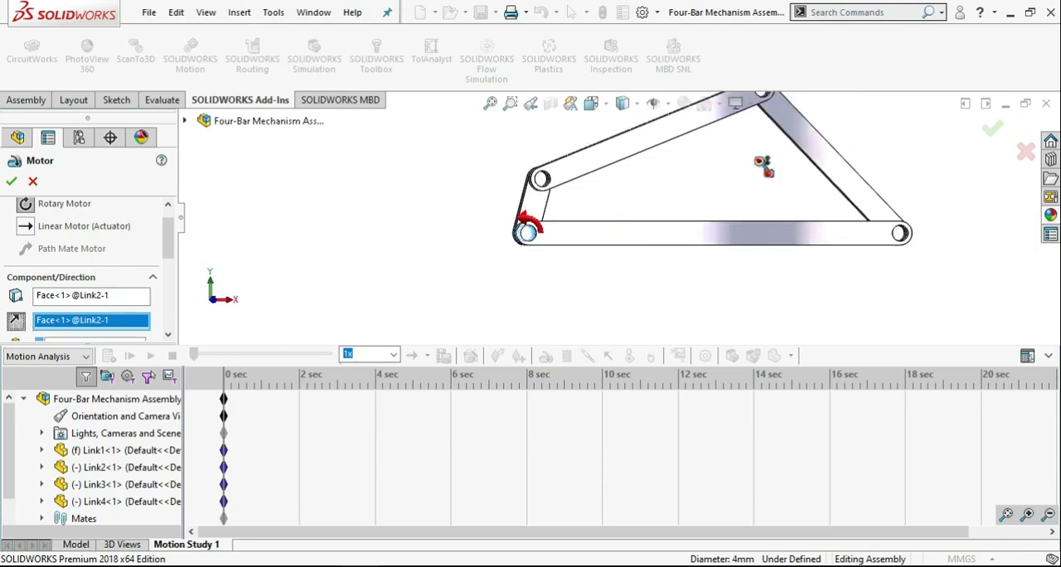
Set the rotary motor to a constant speed of 100 RPM and finish creating it.
scroll(764, 166, "down", 1)
scroll(763, 166, "up", 2)
scroll(756, 135, "down", 1)
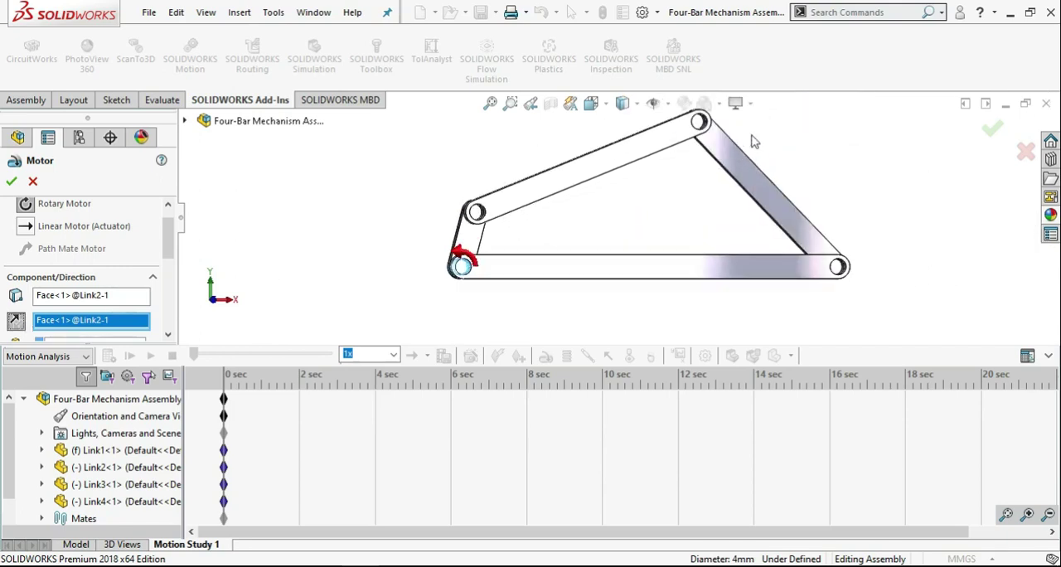
left_click(489, 104)
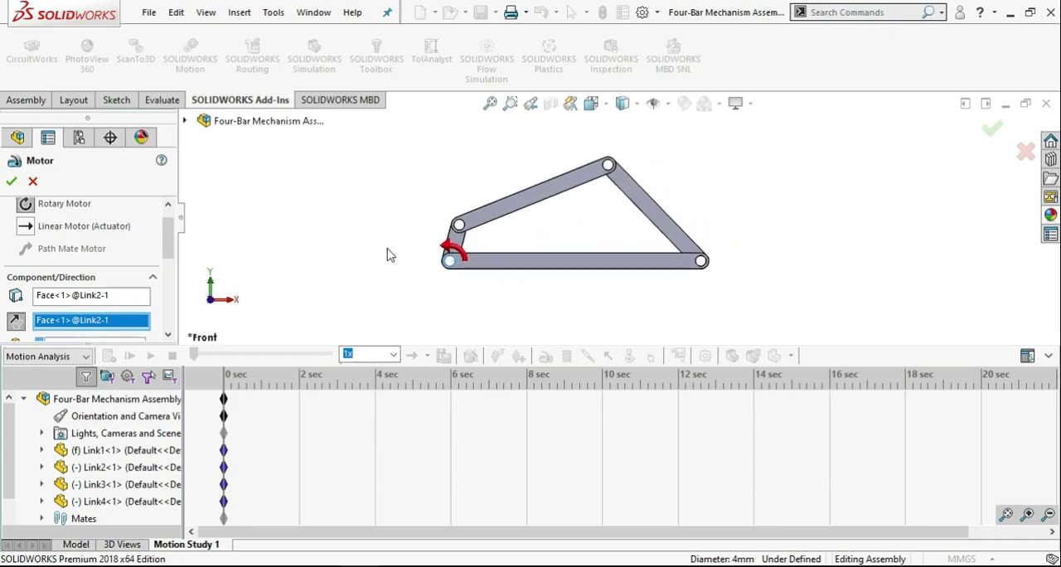
left_click(171, 296)
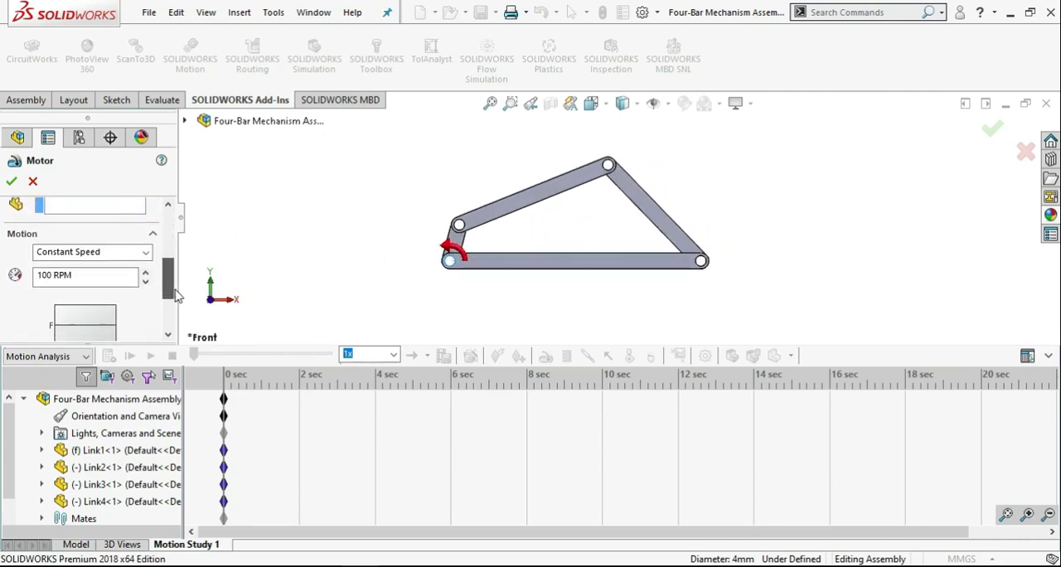
left_click(108, 233)
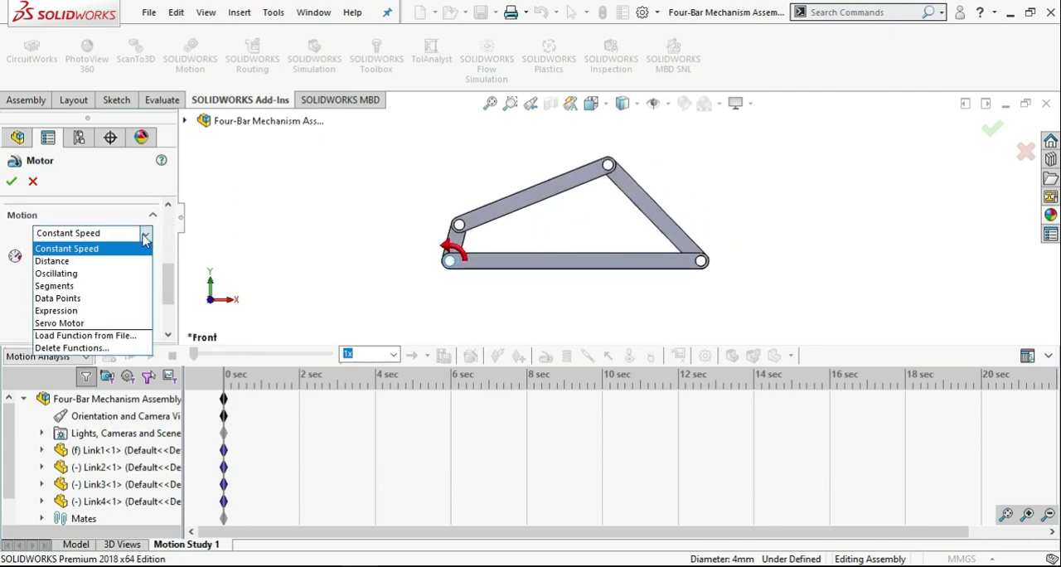
left_click(107, 250)
left_click(90, 256)
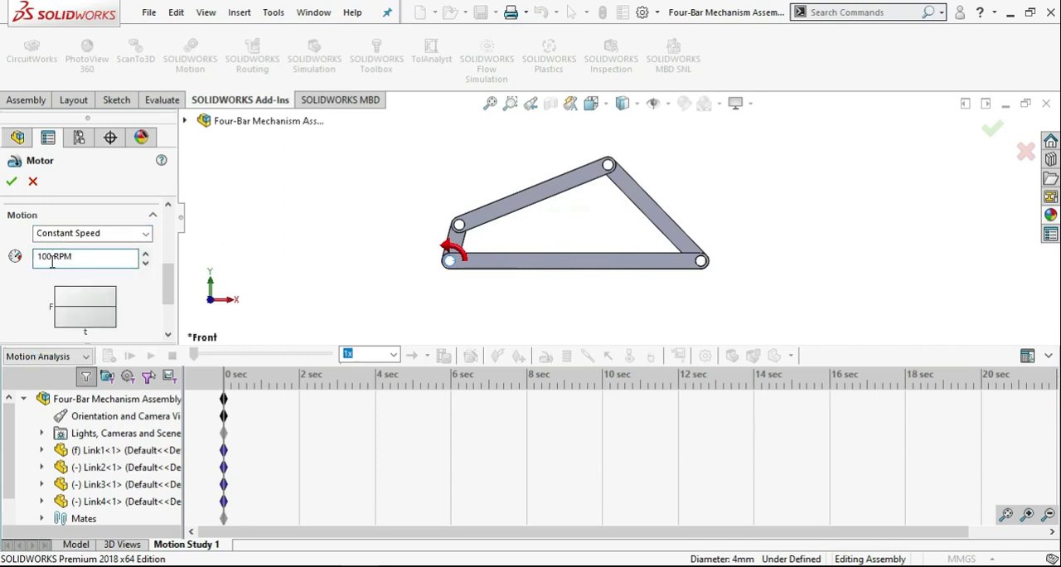
left_click(154, 291)
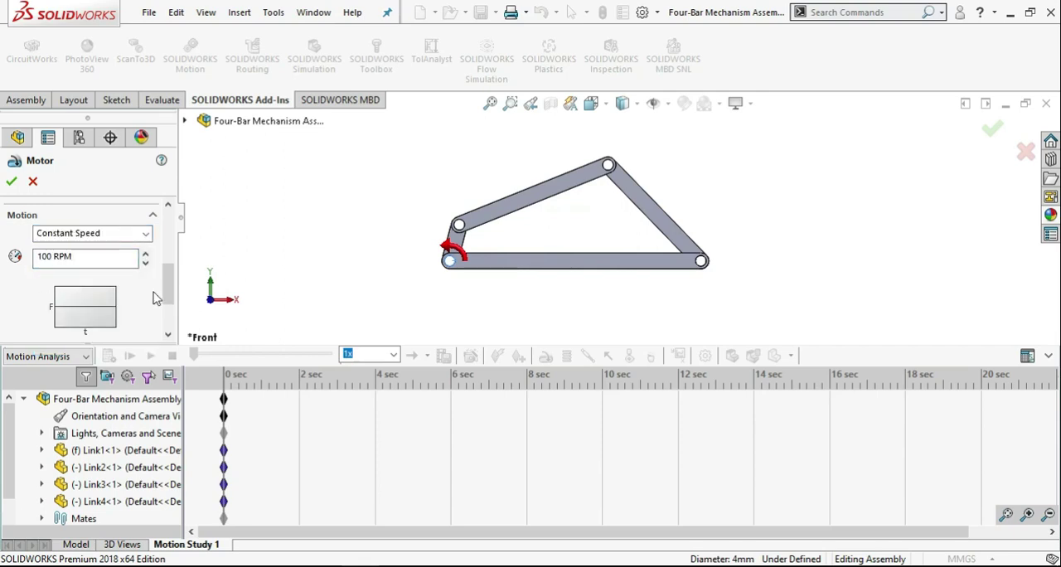
left_click(11, 182)
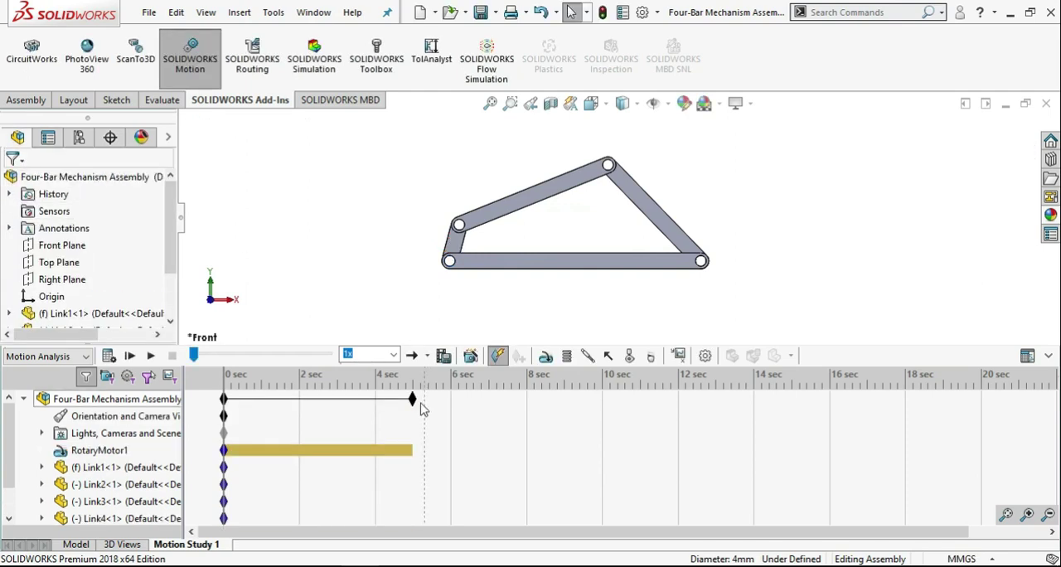
Extend the motion study to 10 seconds, then calculate it and play the resulting motion.
left_click_drag(412, 399, 602, 403)
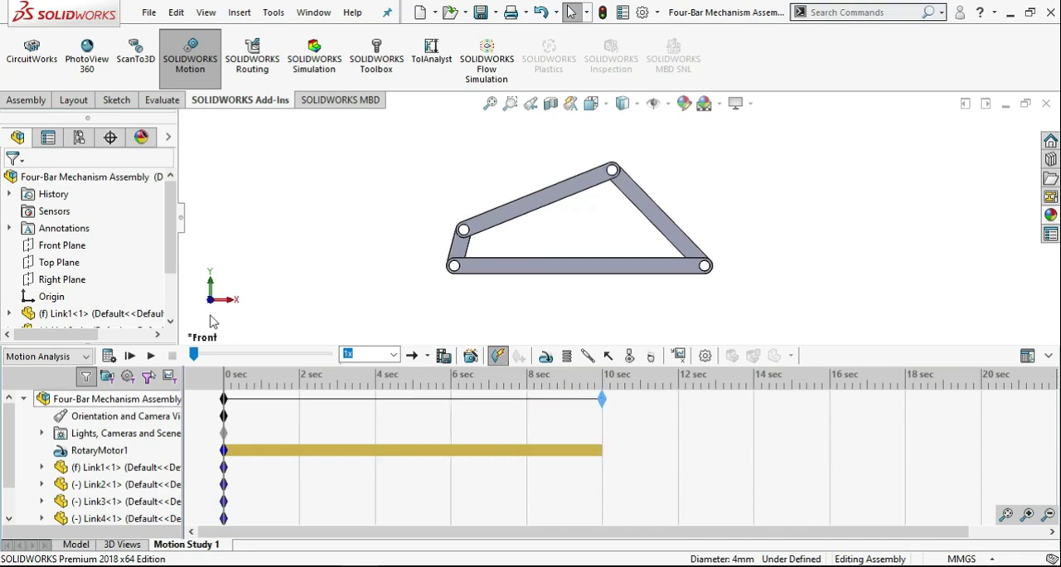
left_click(117, 359)
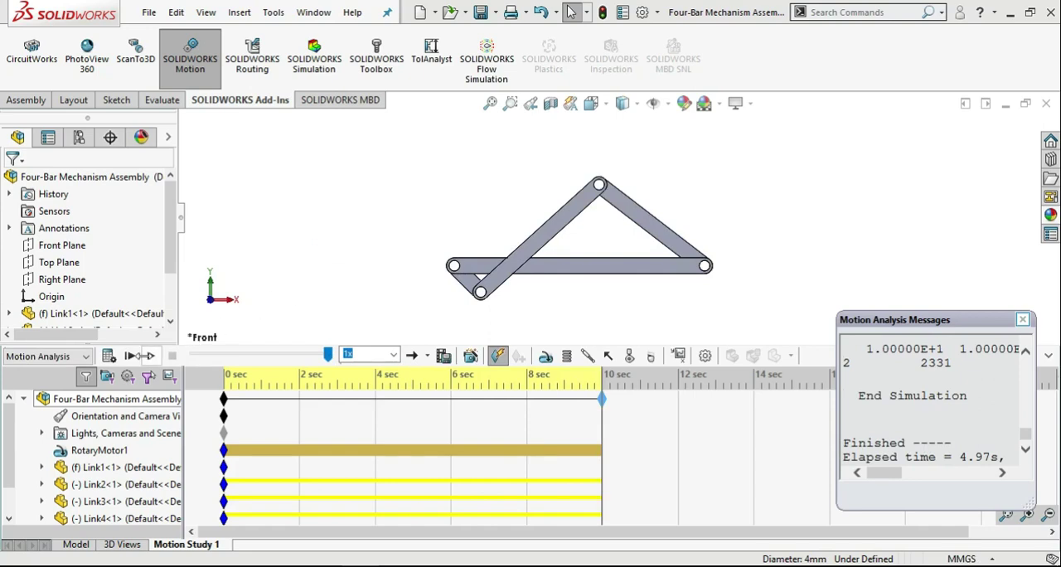
left_click(146, 355)
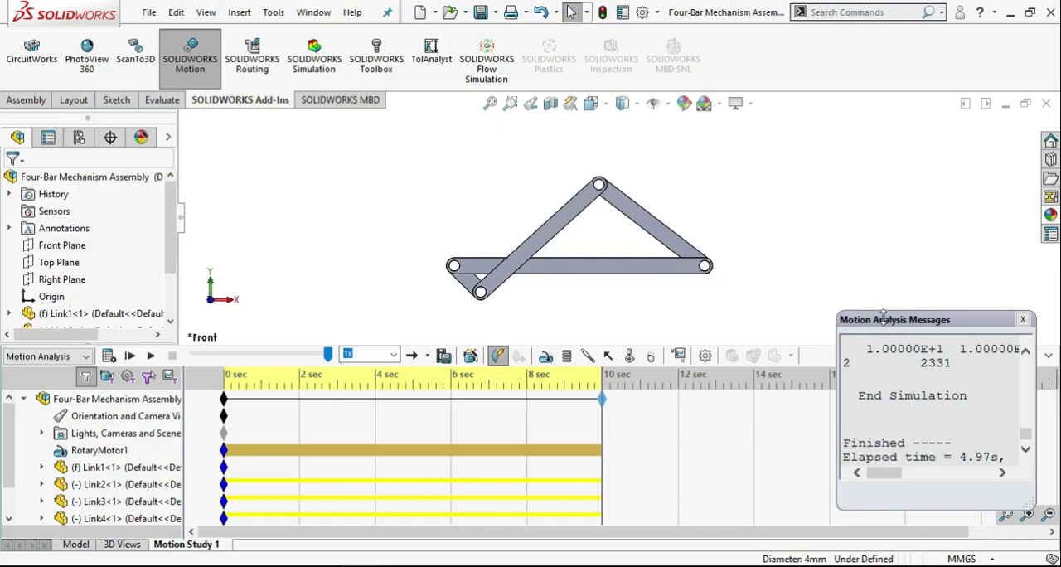
Enlarge the Motion Analysis messages to review the redundant constraints and simulation steps, then close them and replay the motion.
left_click_drag(883, 315, 170, 146)
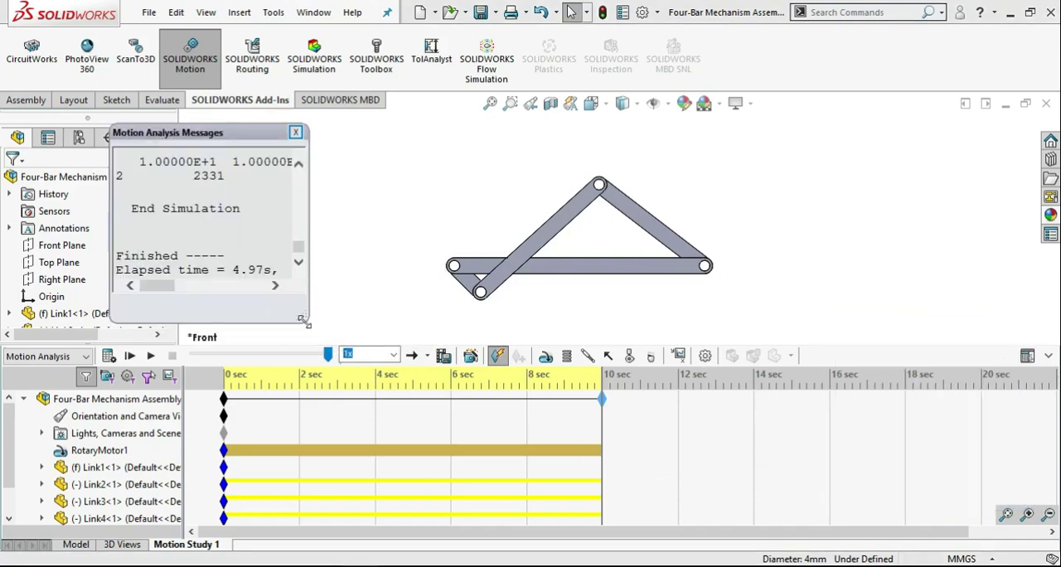
left_click_drag(305, 321, 1017, 516)
scroll(671, 383, "up", 5)
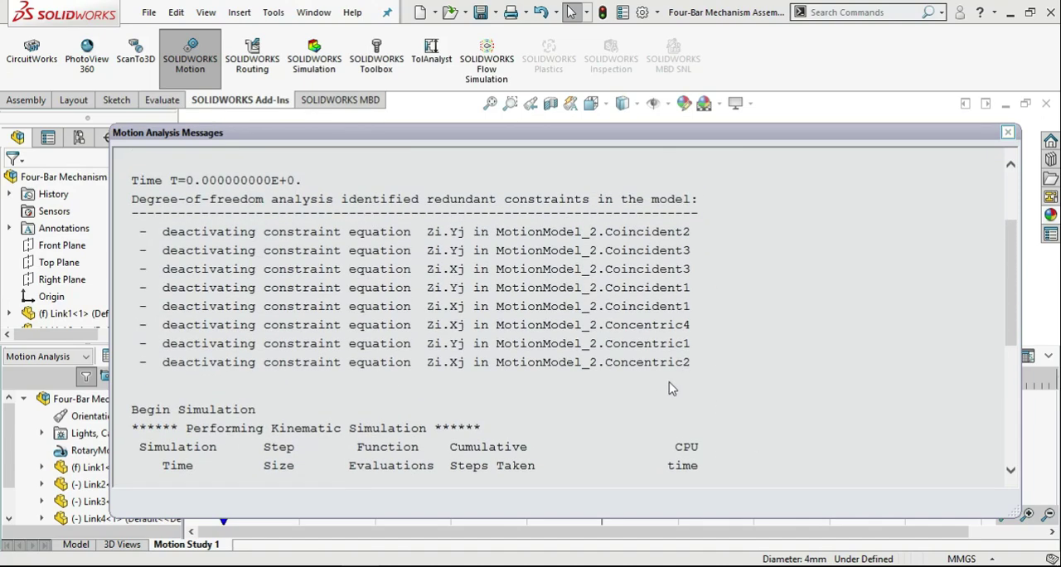
scroll(671, 388, "down", 5)
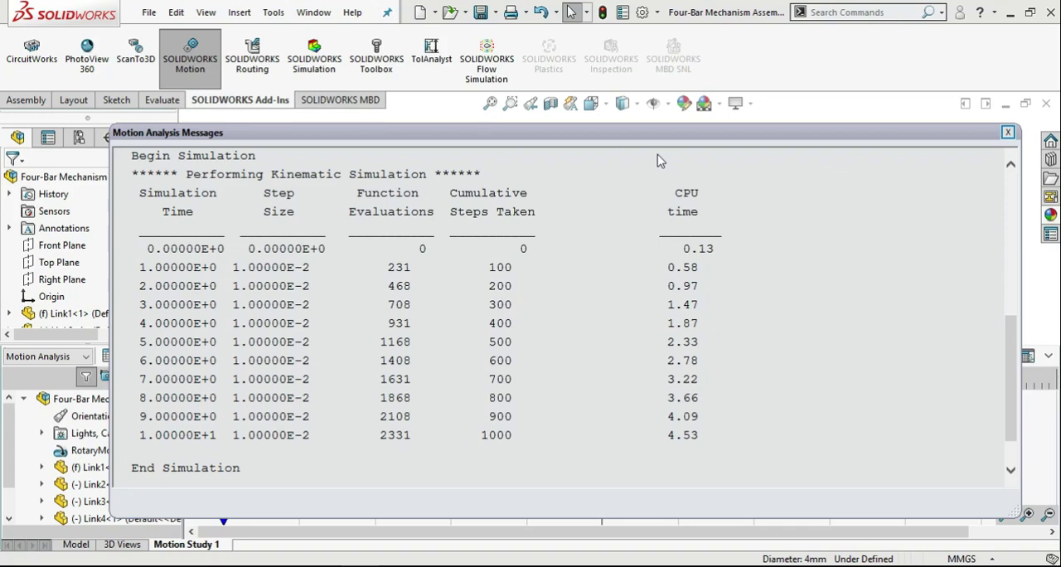
left_click(1007, 133)
left_click(155, 355)
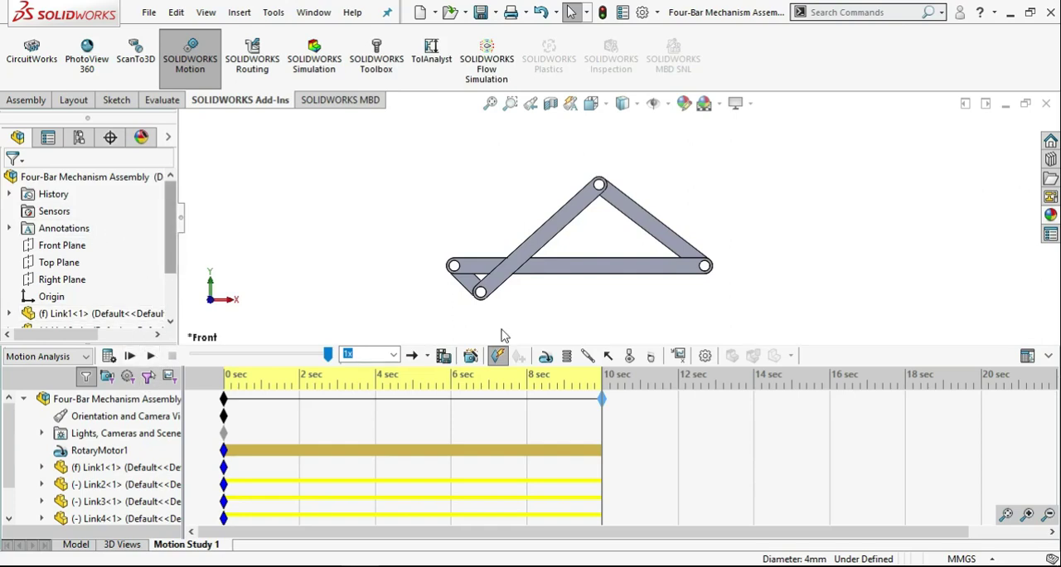
Start a Displacement/Velocity/Acceleration result for the Z component of Angular Velocity.
left_click(678, 354)
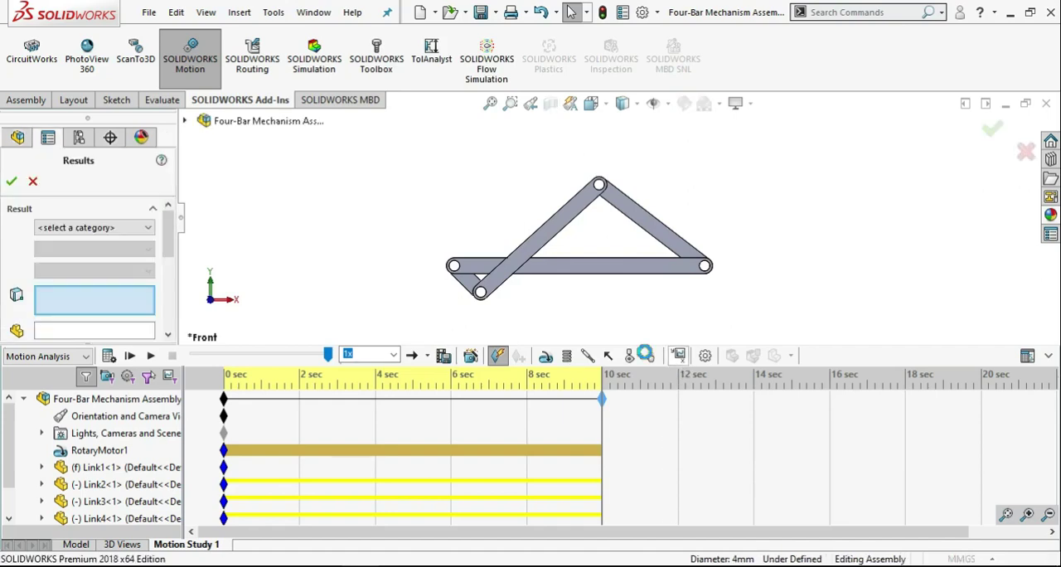
left_click(137, 230)
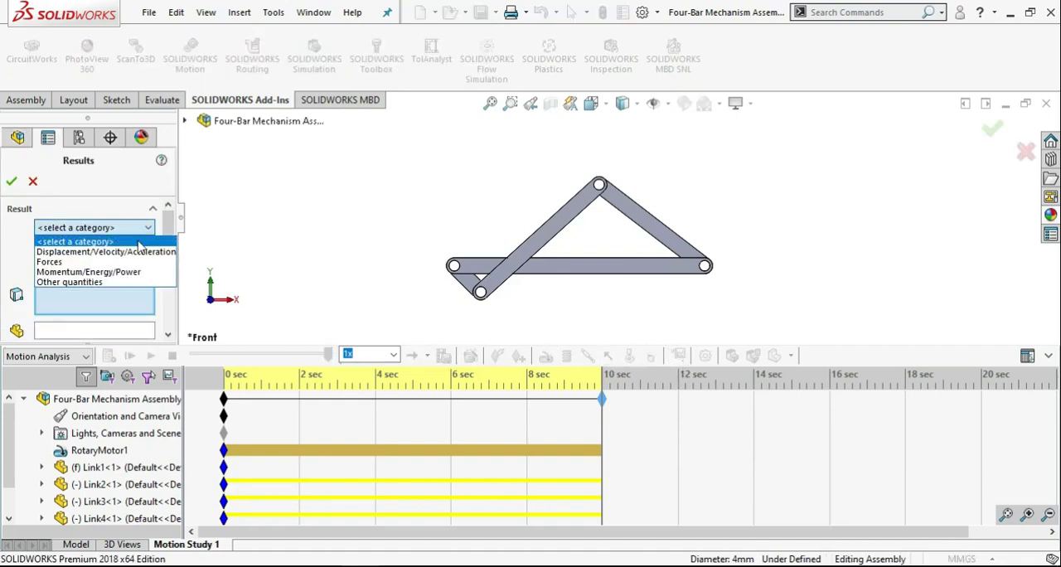
left_click(145, 260)
left_click(146, 248)
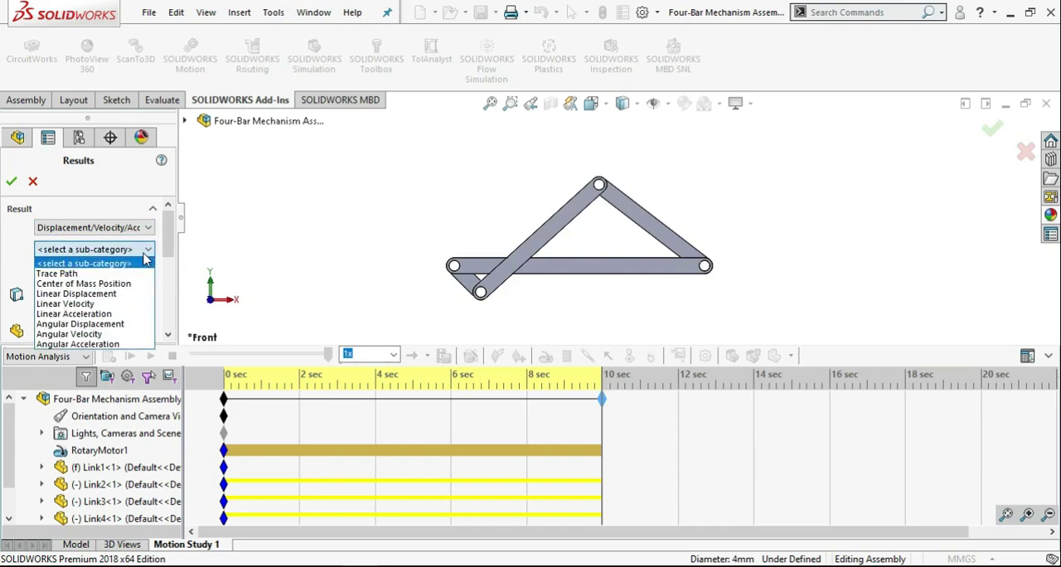
left_click(108, 334)
left_click(116, 271)
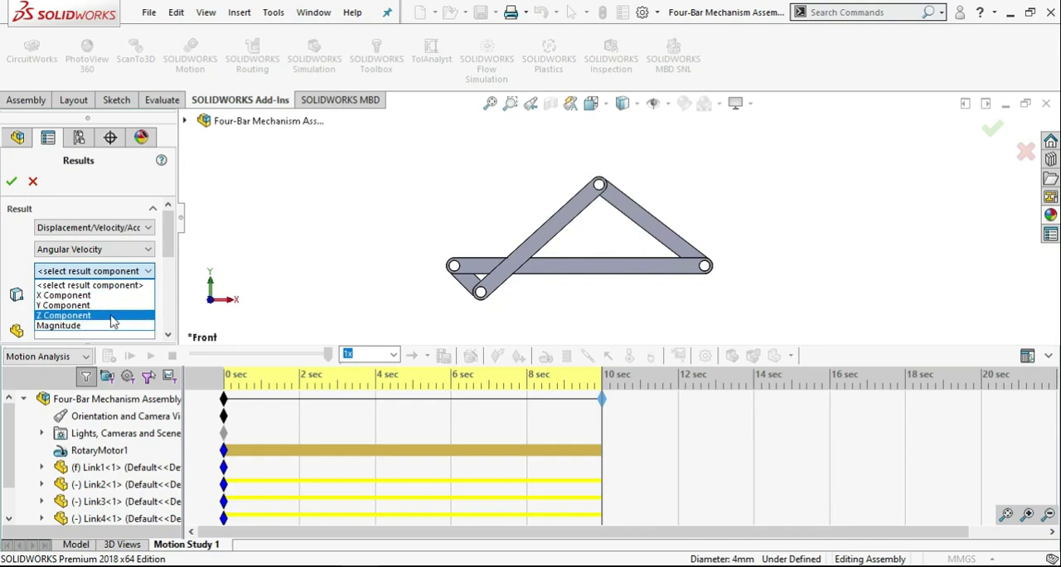
left_click(113, 316)
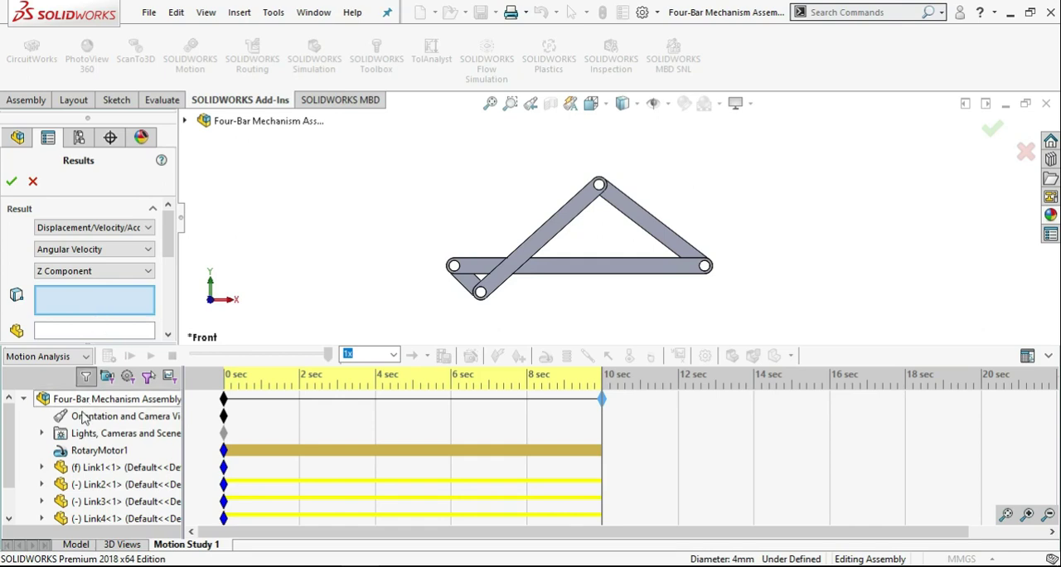
Assign the Concentric1 mate between Link1 and Link2 as the feature measured by the angular velocity result.
left_click(185, 121)
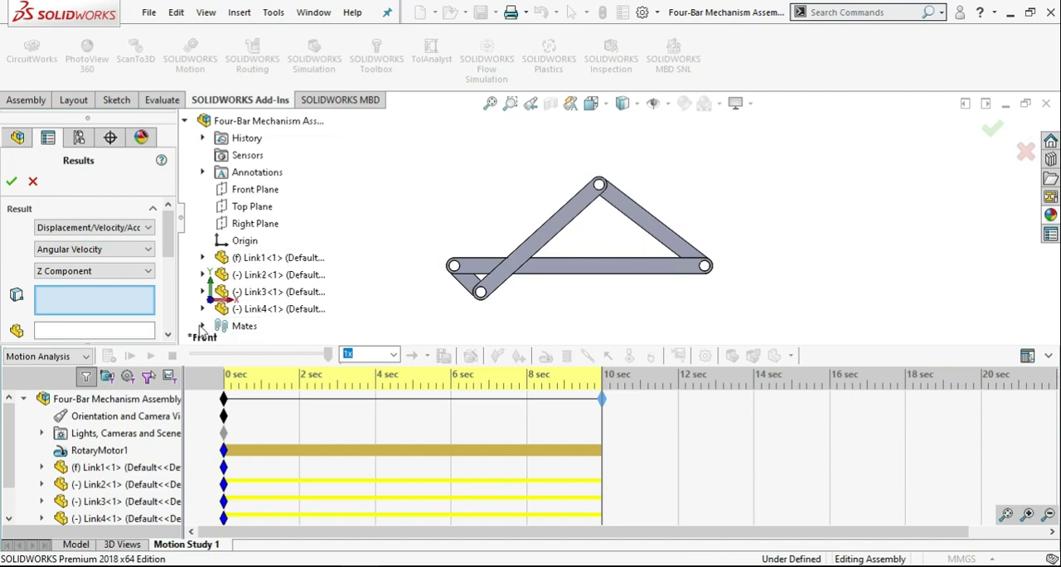
left_click(203, 326)
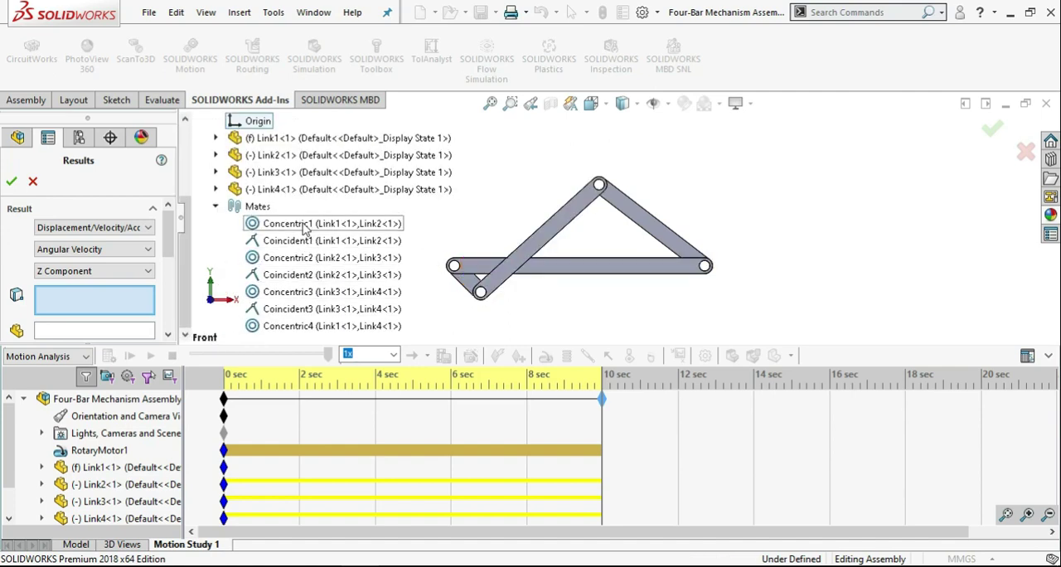
mouse_move(552, 277)
middle_mouse_down()
mouse_move(572, 291)
mouse_move(508, 277)
middle_mouse_up()
scroll(473, 288, "down", 1)
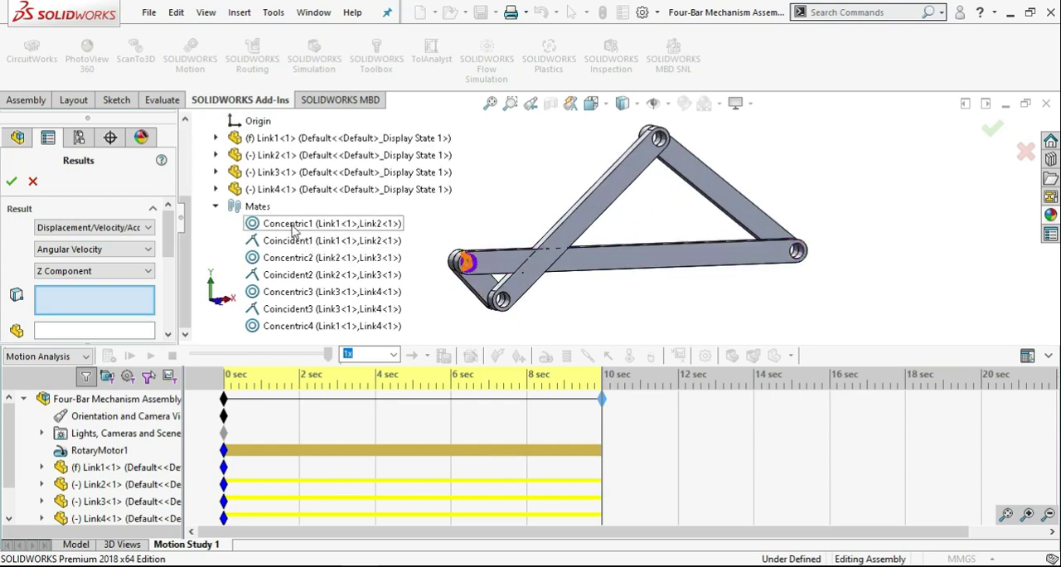
left_click(292, 224)
scroll(211, 181, "up", 4)
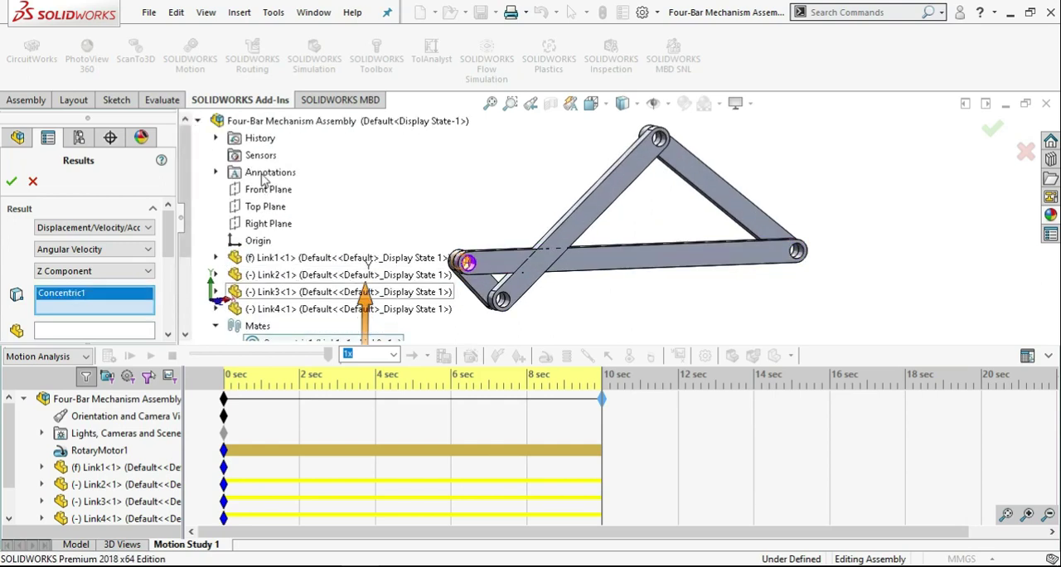
left_click(197, 121)
Examine the highlighted pivot between Link1 and Link2 and the orientation of the result's X, Y and Z axes.
scroll(477, 265, "down", 3)
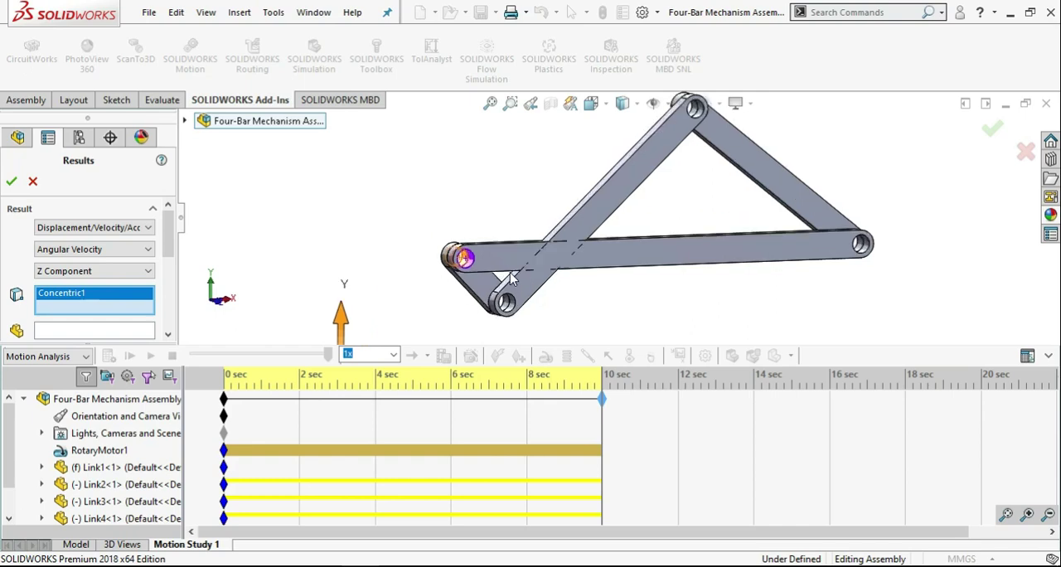
scroll(489, 248, "down", 2)
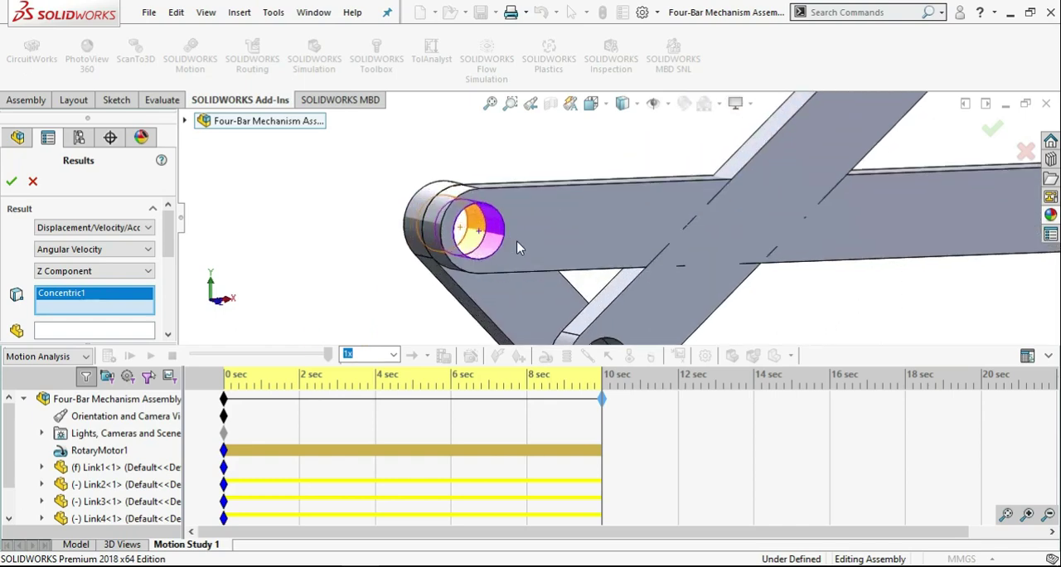
scroll(758, 286, "up", 2)
scroll(916, 248, "up", 2)
scroll(905, 209, "down", 1)
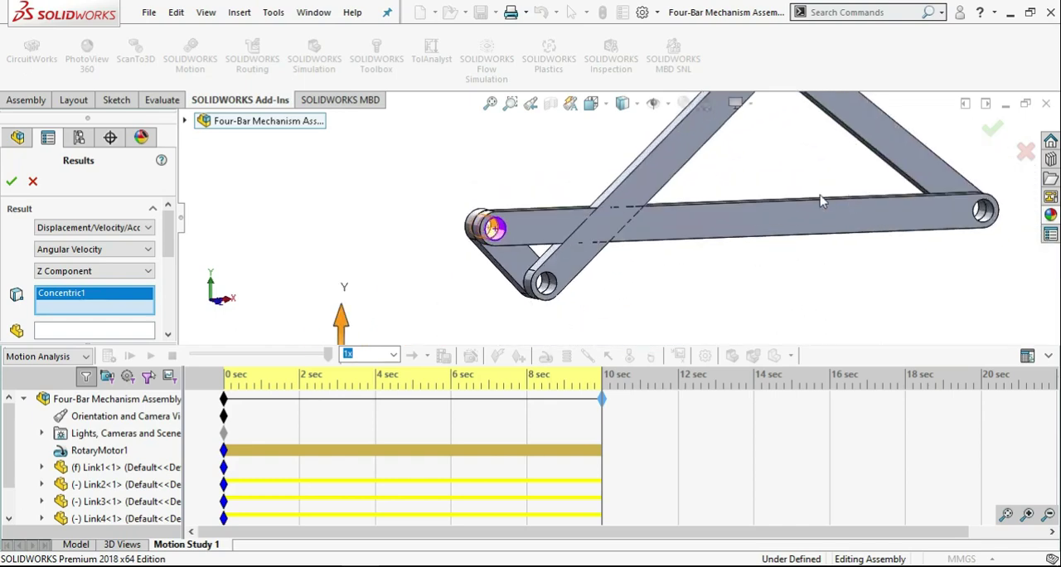
middle_click_drag(824, 199, 761, 269)
scroll(751, 265, "down", 2)
scroll(749, 265, "up", 4)
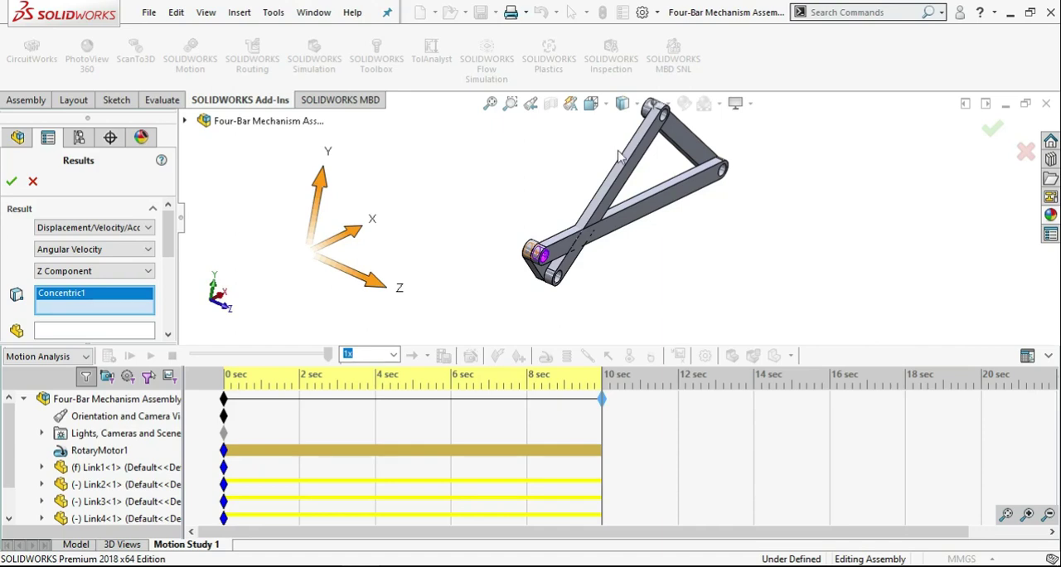
Restore the fitted front view and generate the angular velocity result as a new plot.
left_click(490, 103)
left_click(231, 315)
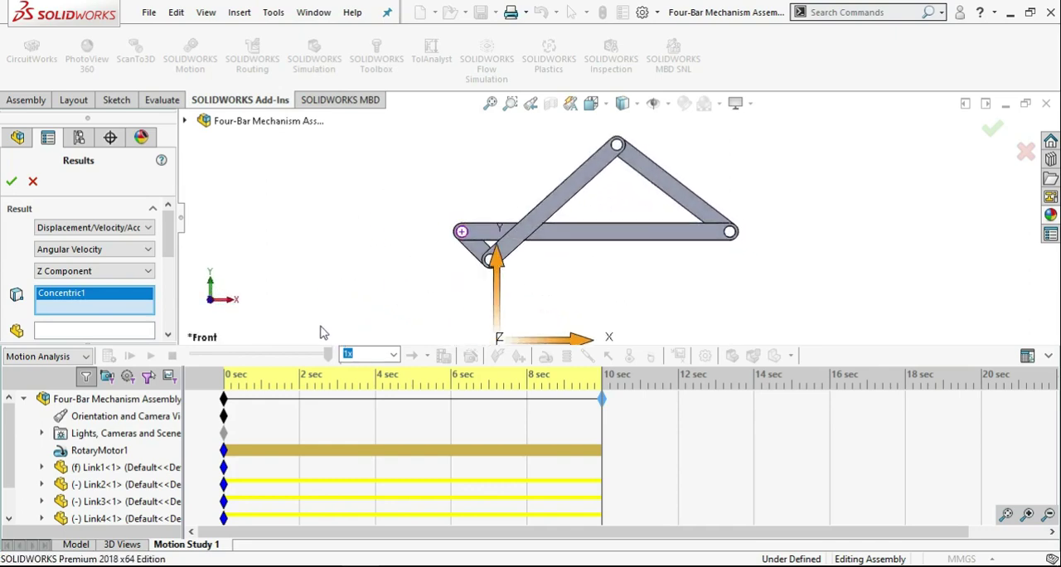
mouse_move(172, 240)
left_mouse_down()
mouse_move(174, 292)
mouse_move(174, 259)
left_mouse_up()
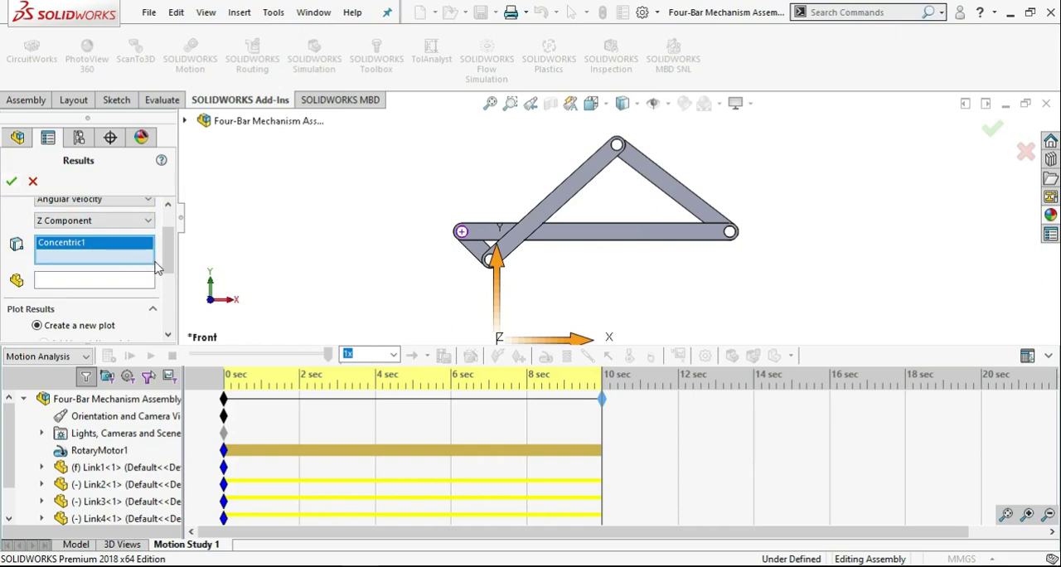
left_click(11, 182)
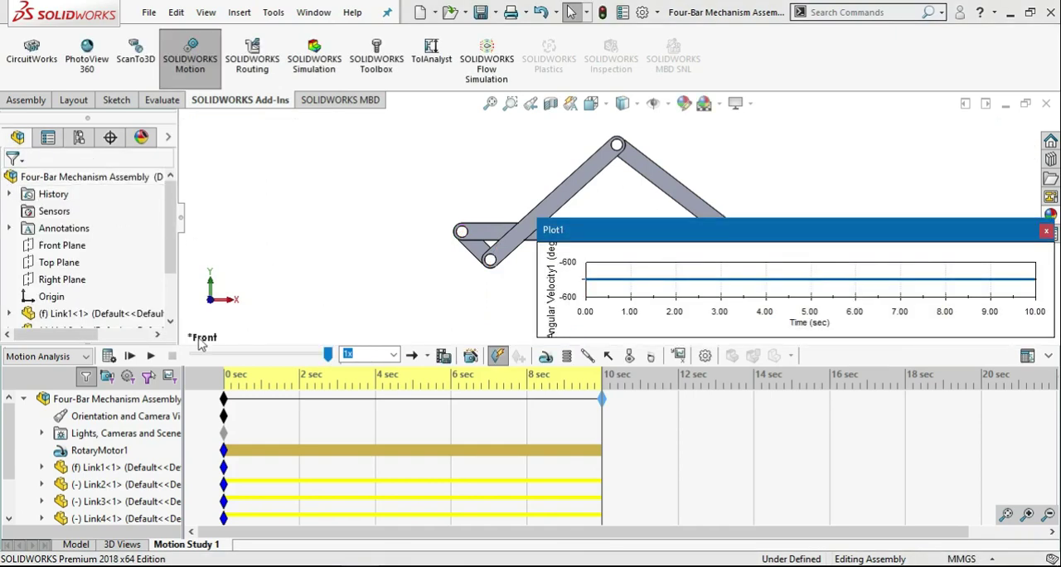
Replay the motion and inspect the angular velocity curve in an enlarged plot window, then close the plot.
left_click(151, 356)
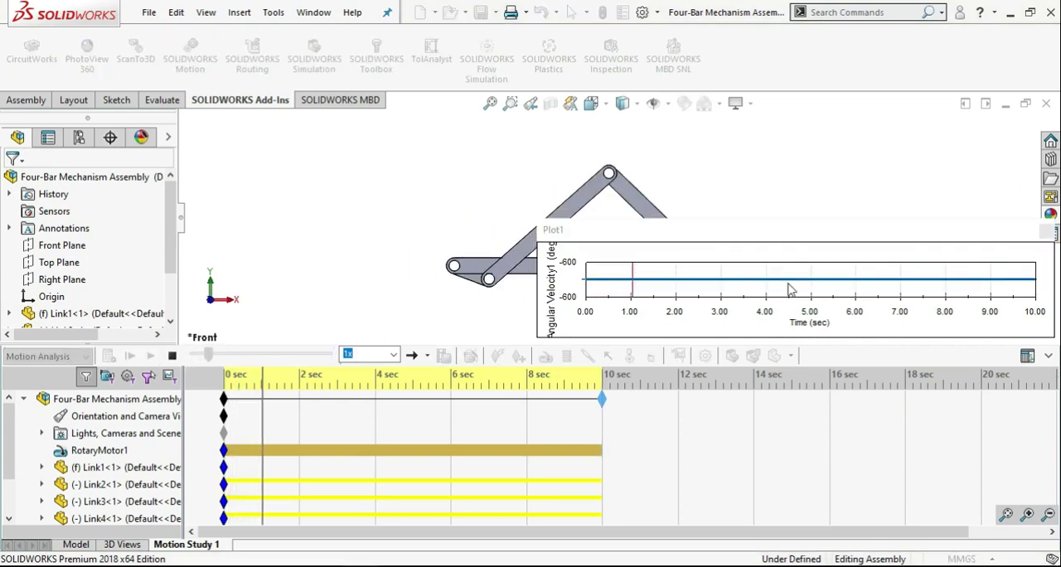
left_click_drag(804, 233, 639, 279)
left_click_drag(902, 384, 929, 492)
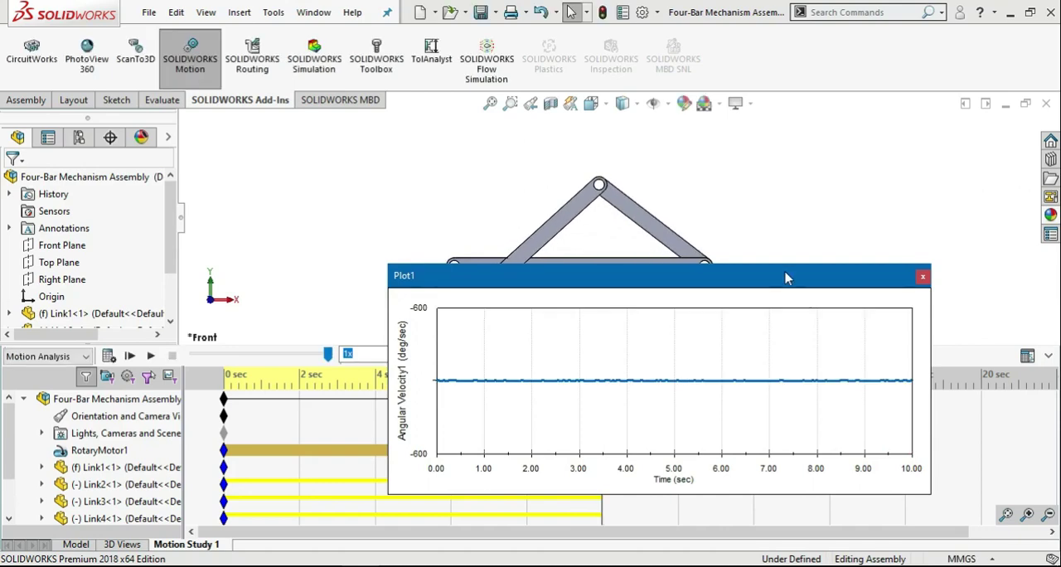
left_click_drag(786, 274, 444, 134)
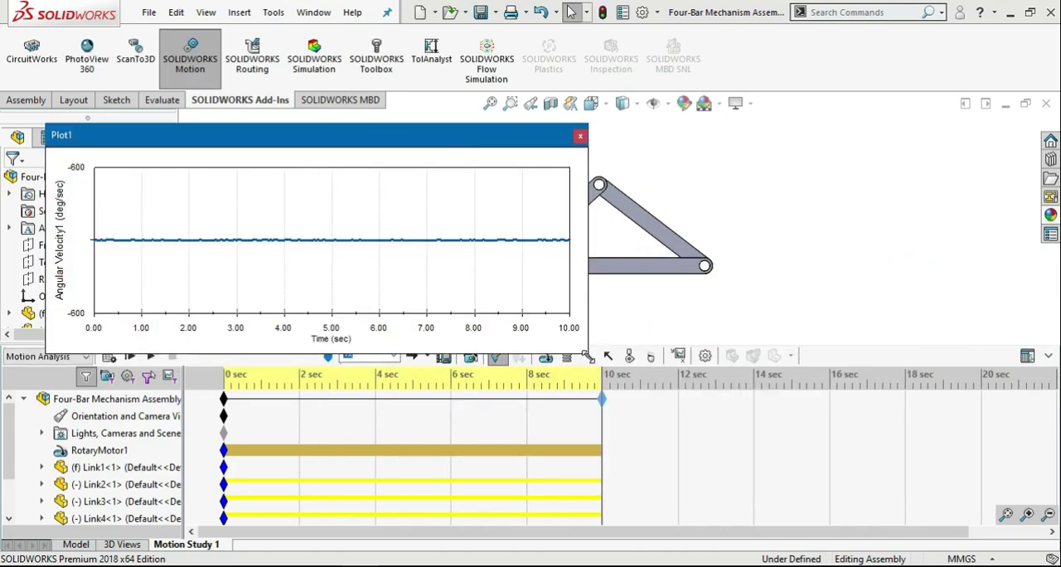
left_click_drag(587, 355, 749, 502)
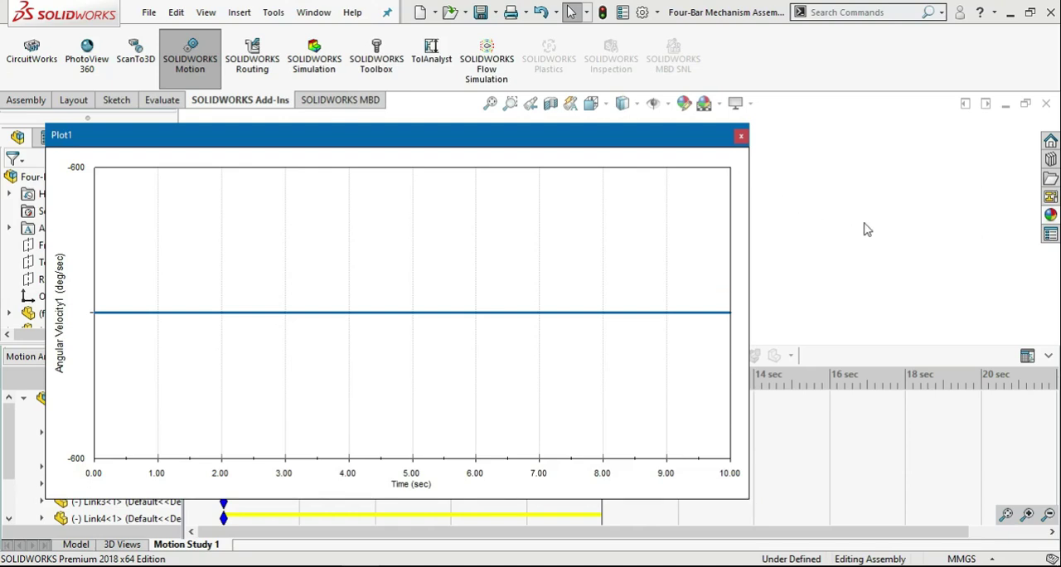
left_click(740, 136)
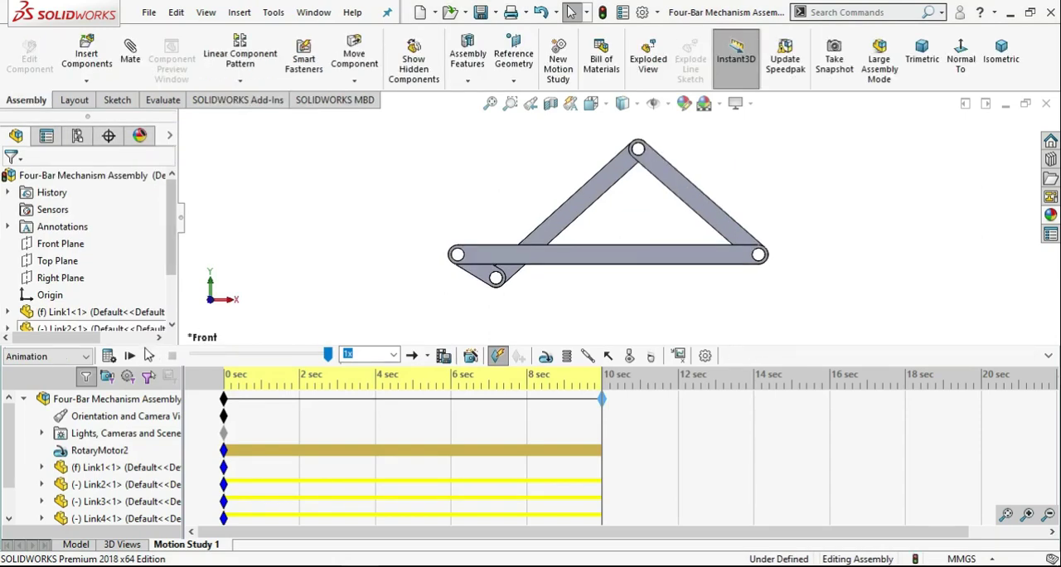
Switch the study type to Motion Analysis, recalculate the 10-second motion and dismiss the solver messages.
left_click(149, 354)
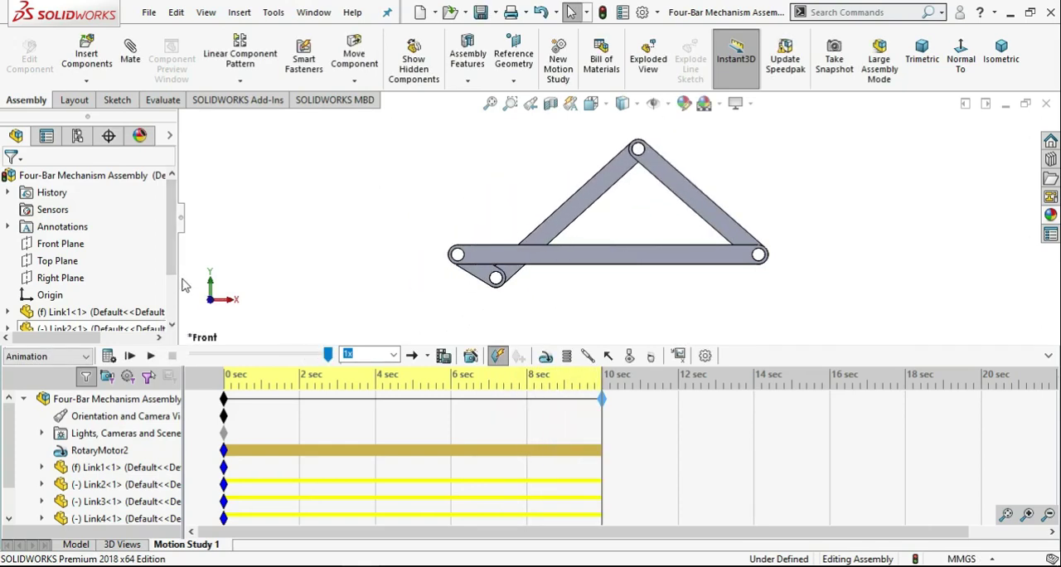
left_click(678, 355)
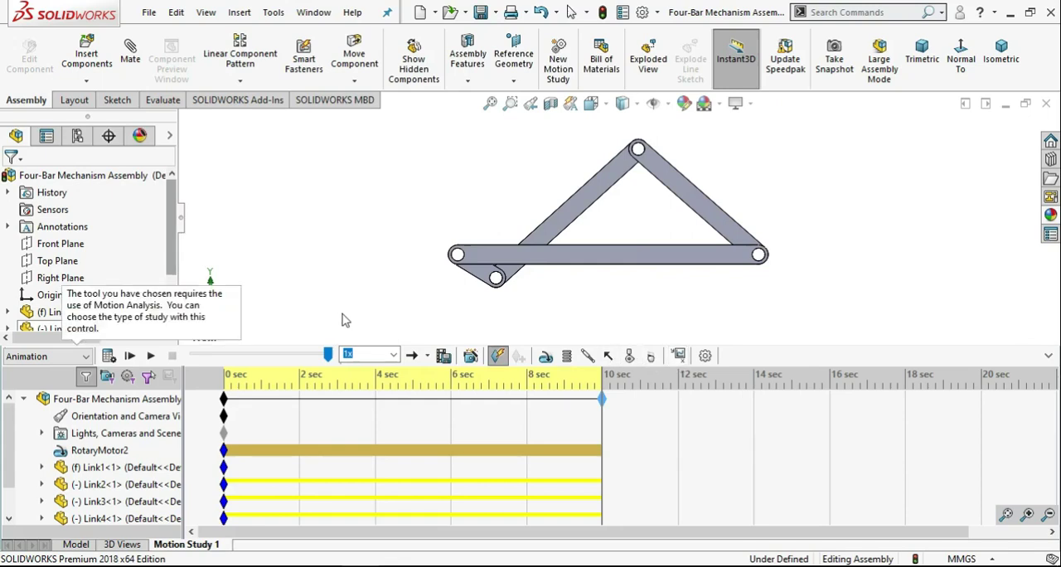
left_click(75, 356)
left_click(41, 403)
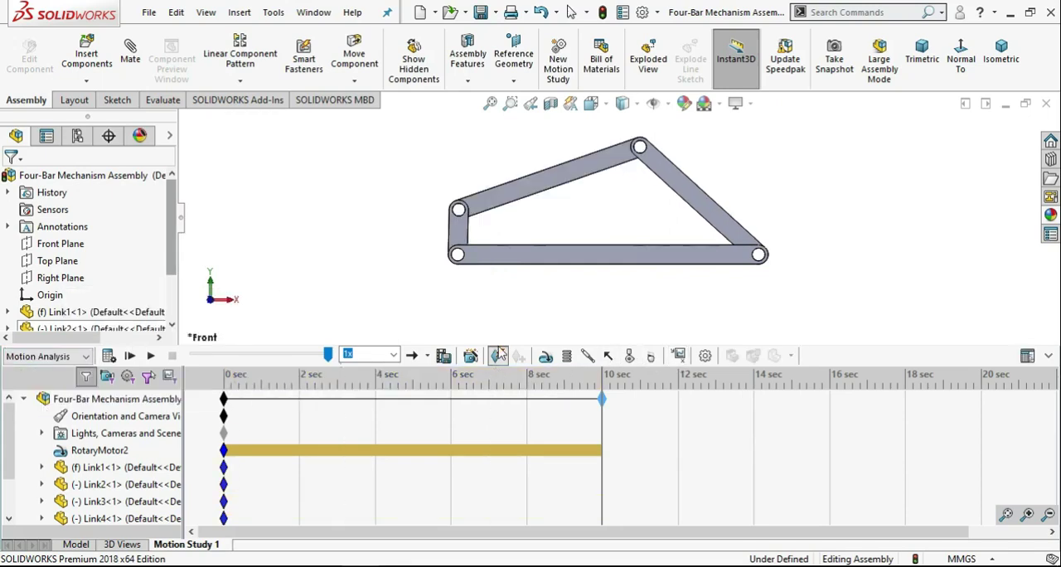
left_click(129, 356)
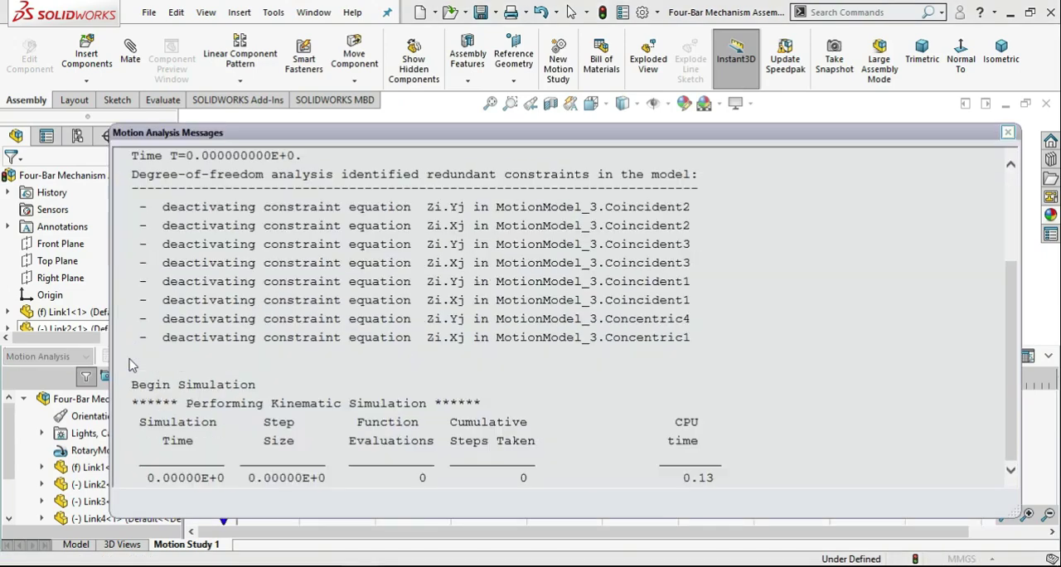
left_click(1008, 133)
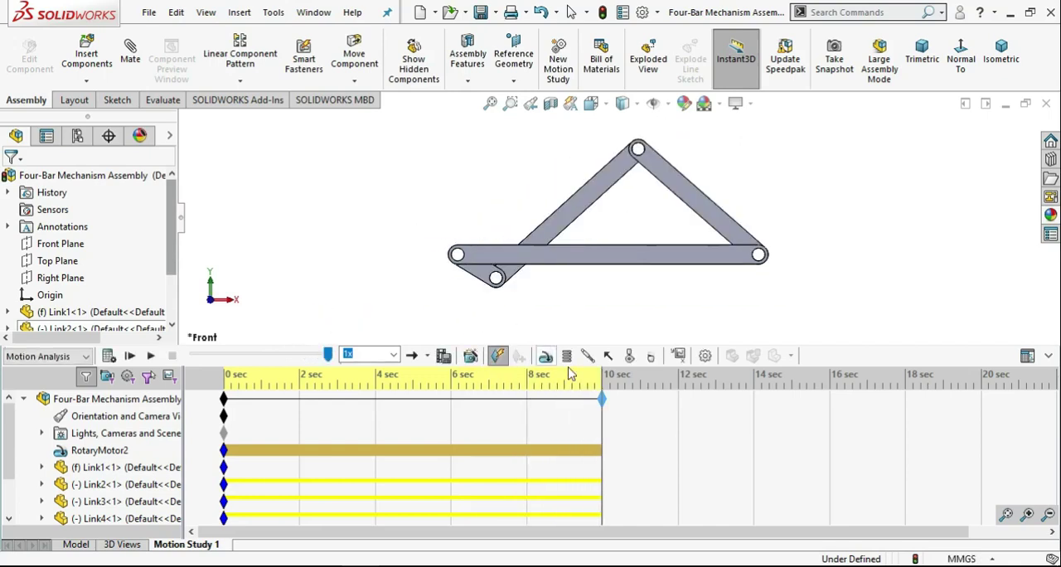
Try to define a Forces result for the Z component of the friction force.
left_click(679, 356)
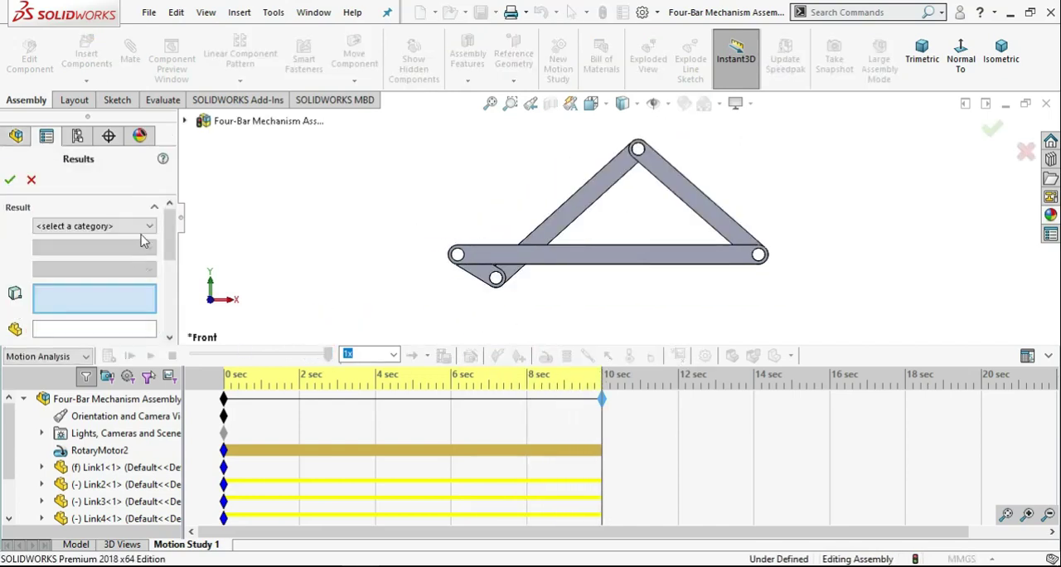
left_click(141, 226)
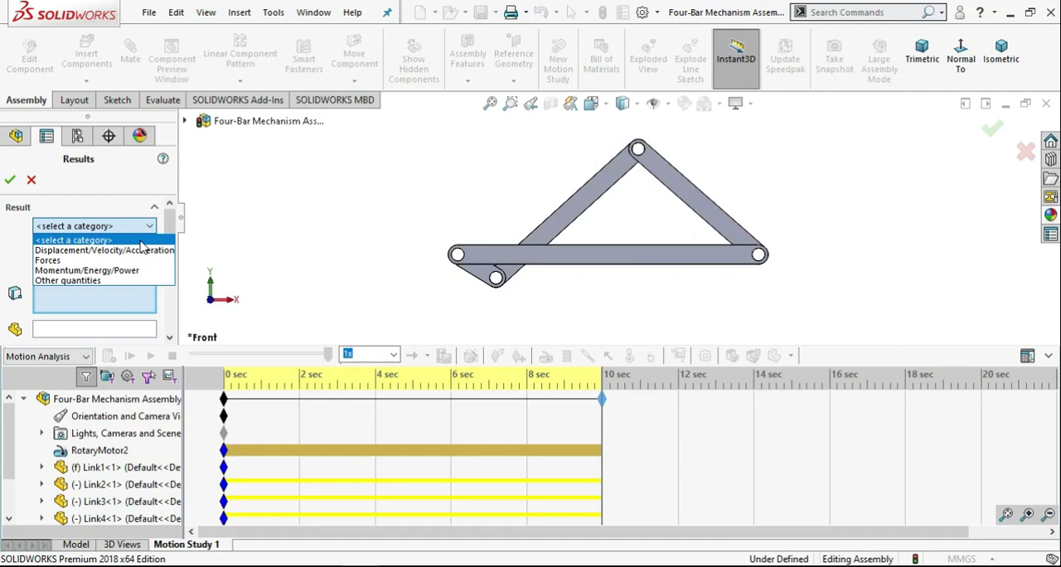
left_click(136, 260)
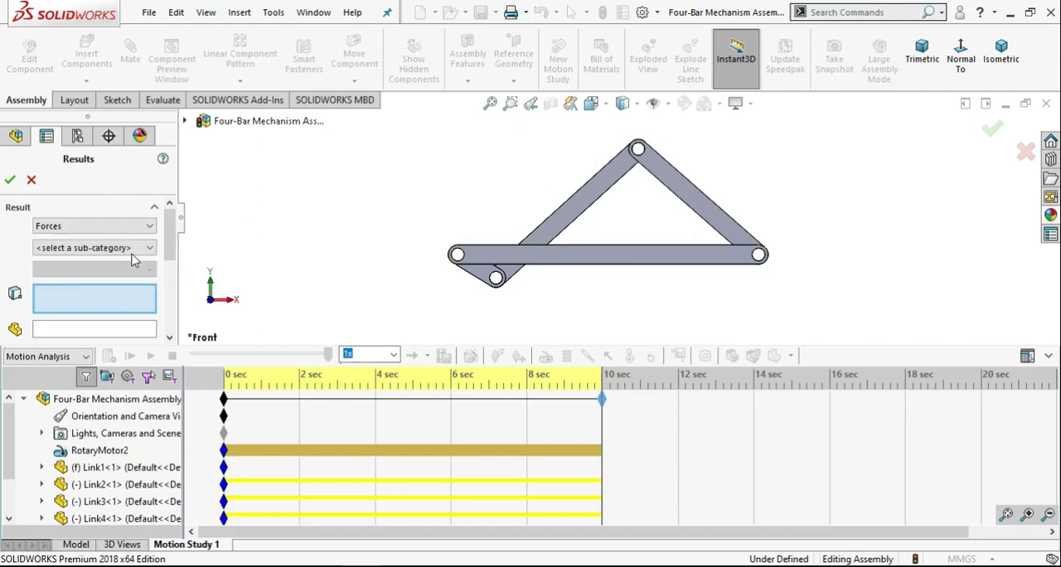
left_click(132, 248)
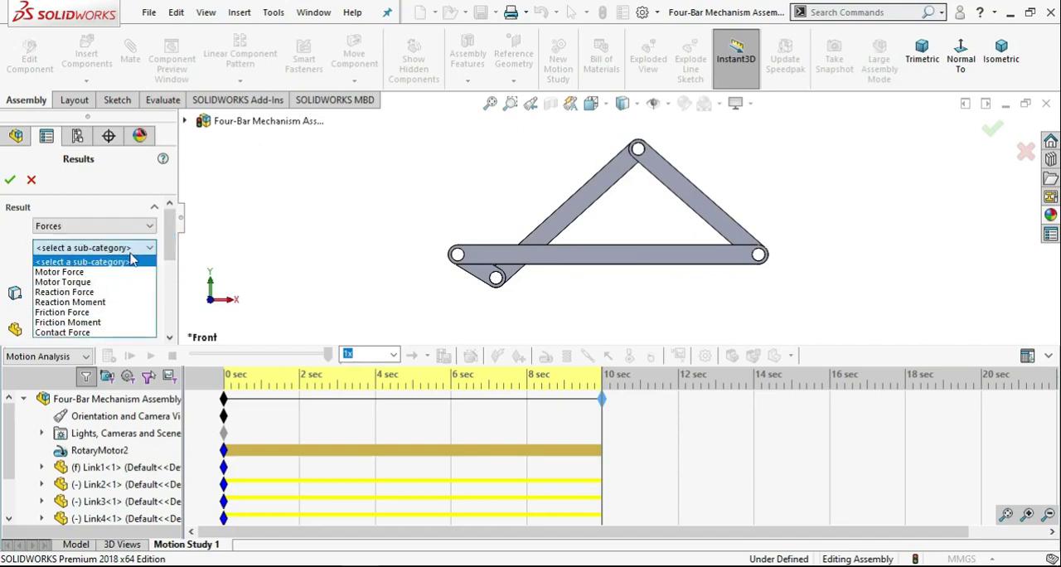
left_click(121, 322)
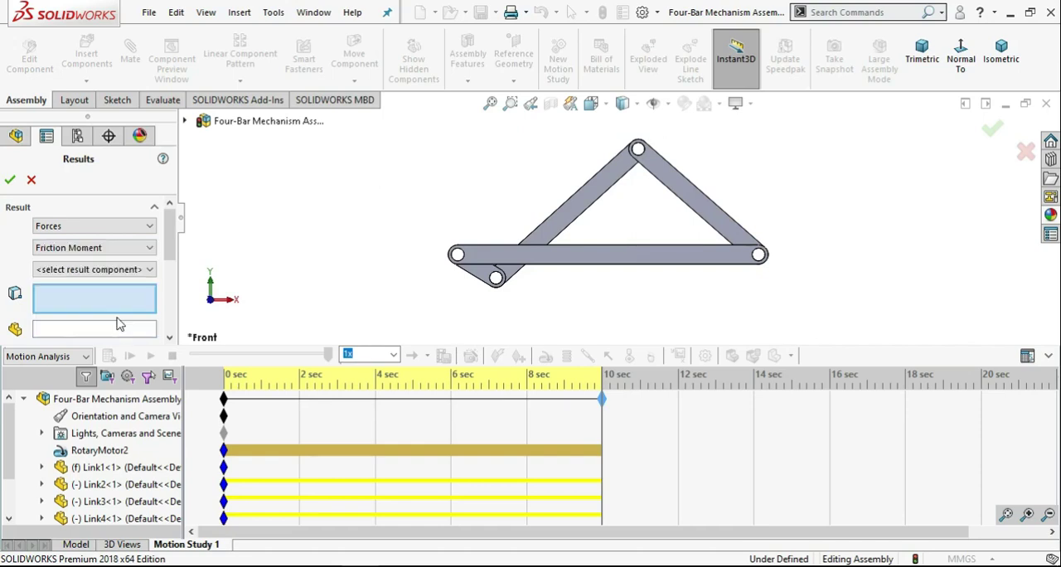
left_click(106, 251)
left_click(85, 316)
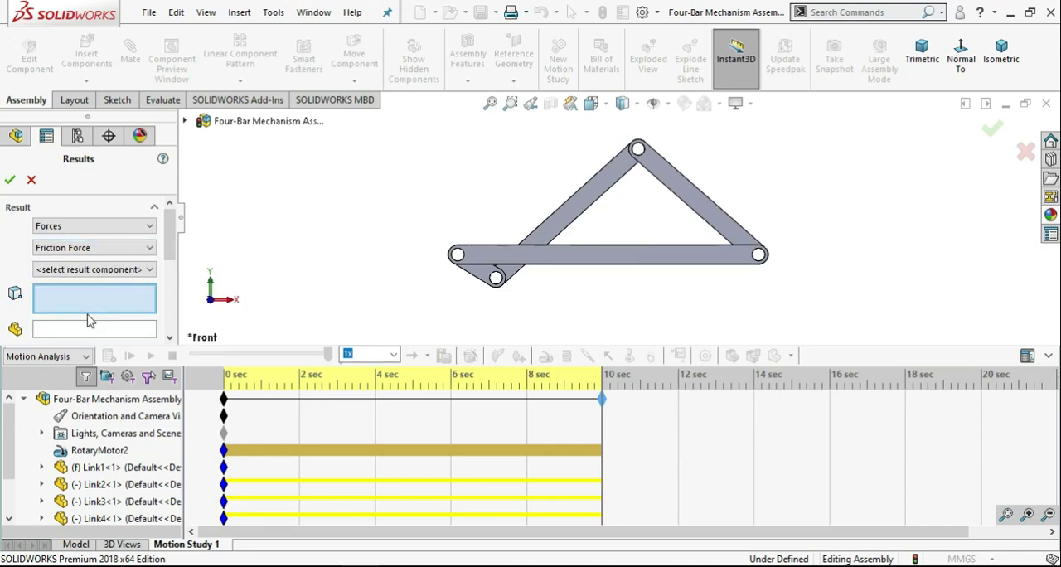
left_click(87, 270)
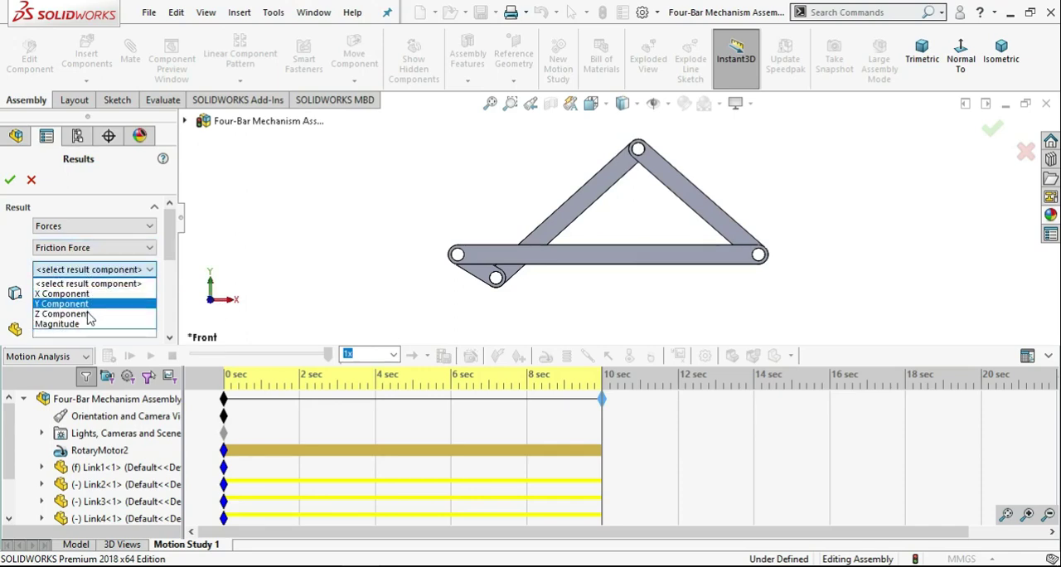
left_click(87, 315)
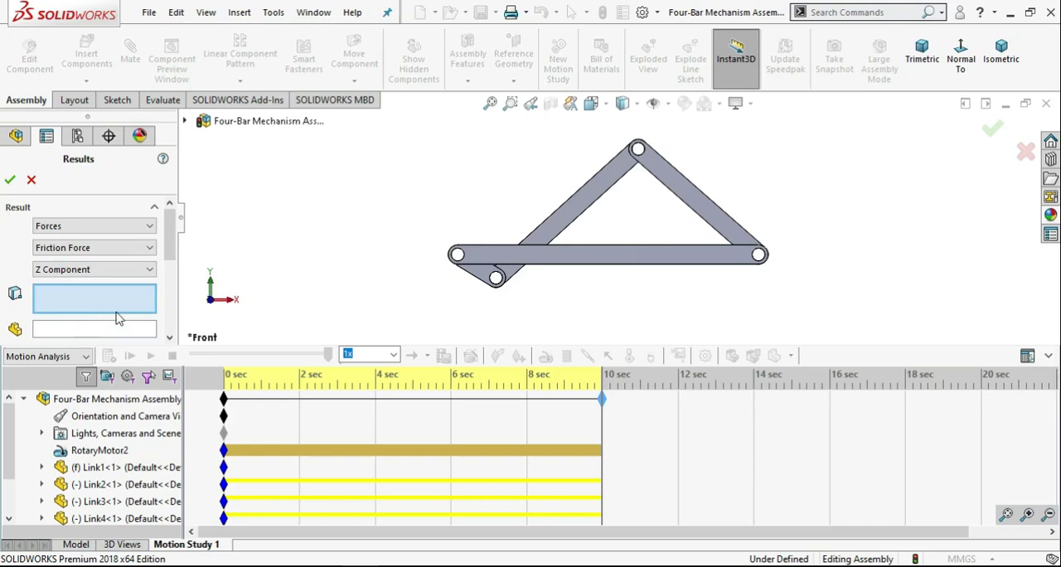
Examine the assembly's mates and the pivot faces between the links as candidate features for the force result.
scroll(493, 253, "down", 5)
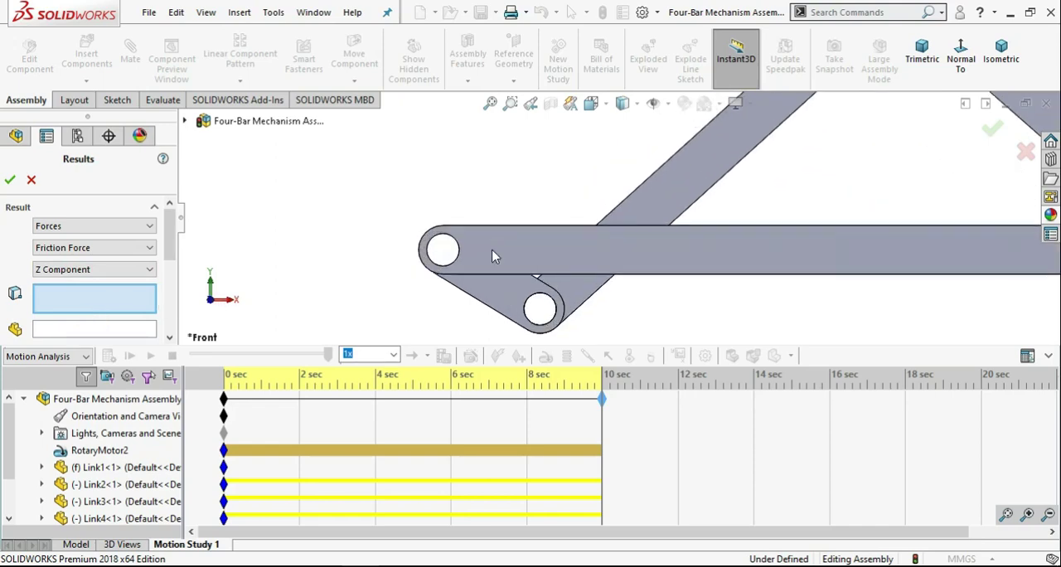
middle_click_drag(492, 254, 541, 302)
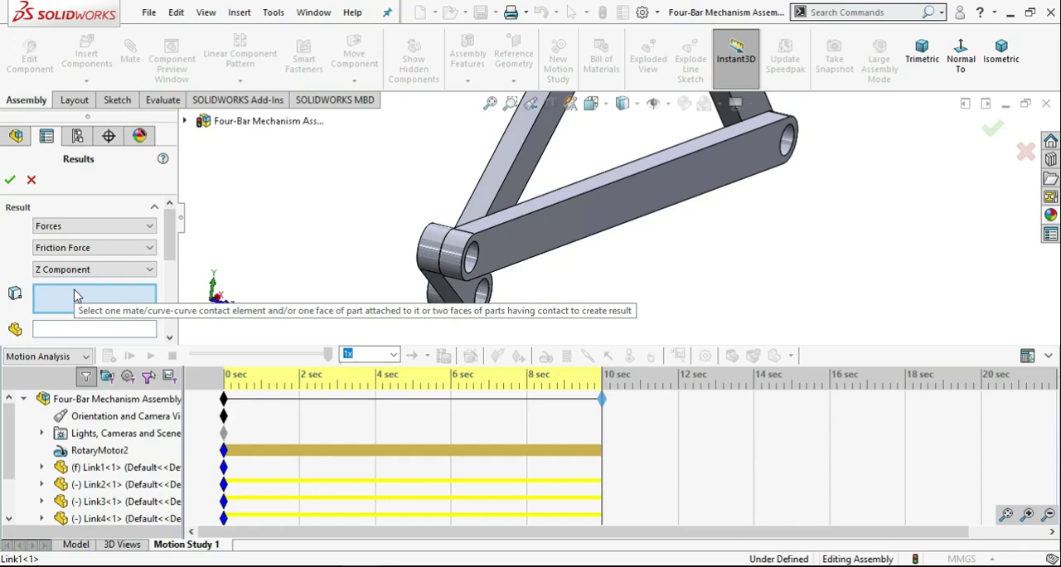
left_click(187, 123)
left_click(206, 326)
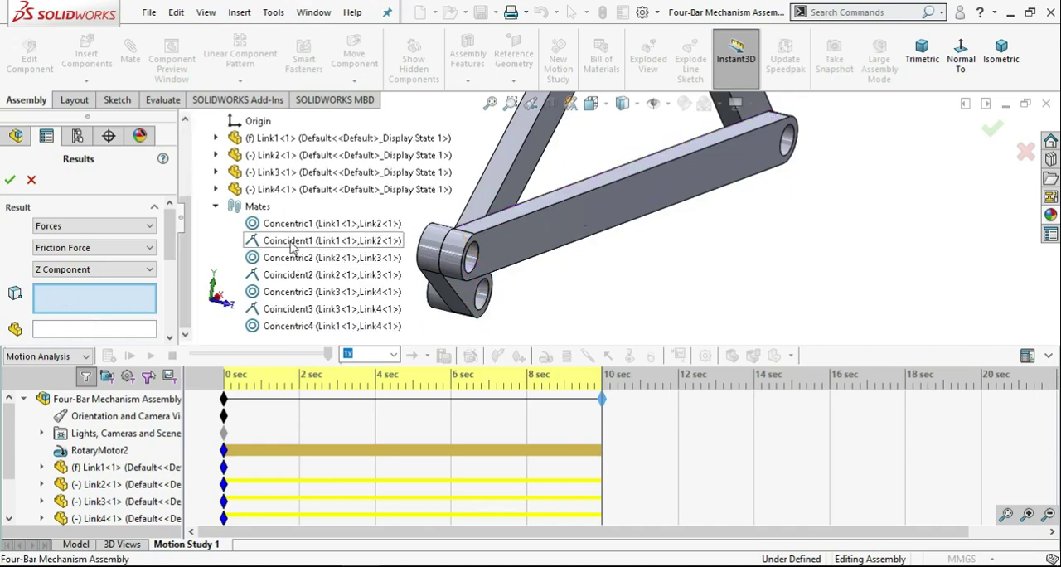
scroll(229, 155, "up", 3)
left_click(198, 121)
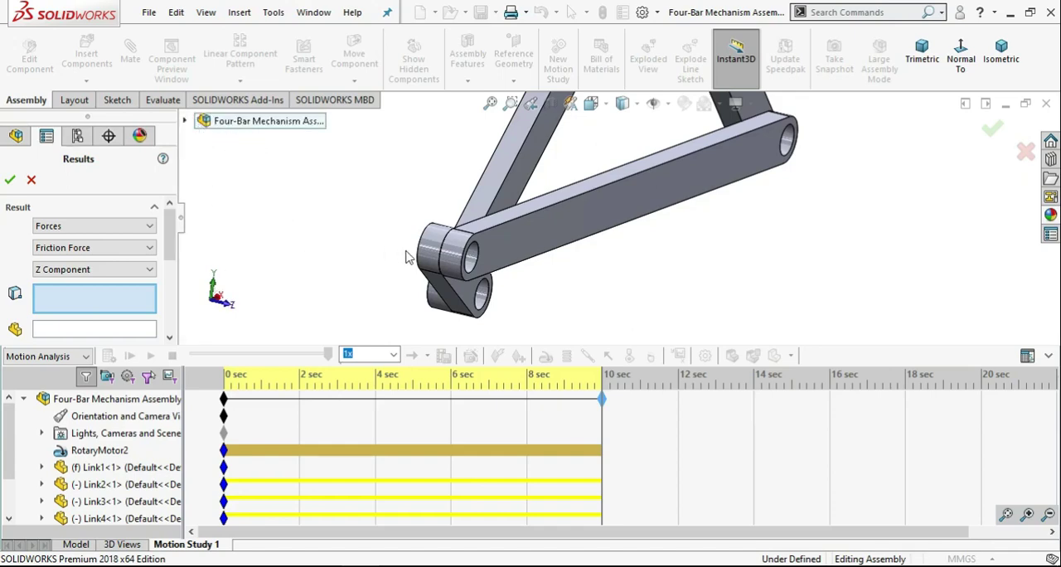
scroll(411, 257, "down", 6)
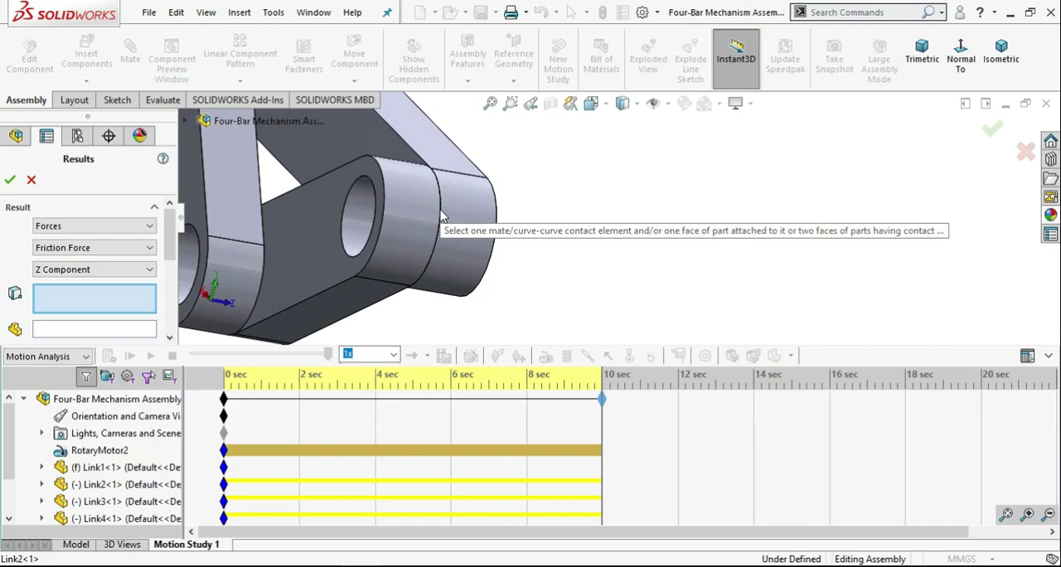
scroll(373, 222, "down", 3)
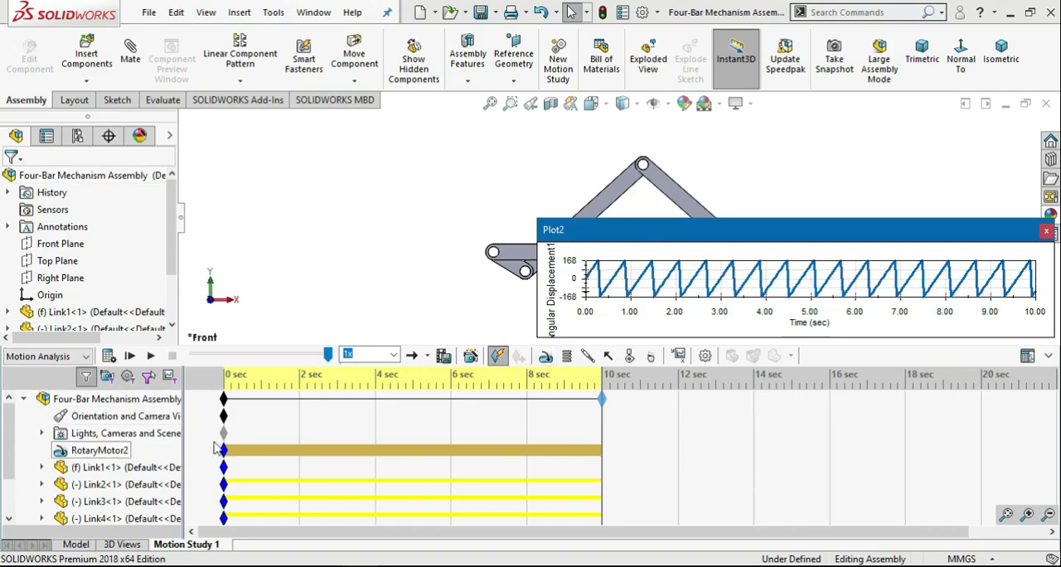
Replay the motion and inspect the angular displacement curve in an enlarged plot window, then close the plot.
left_click_drag(835, 234, 859, 421)
left_click(150, 355)
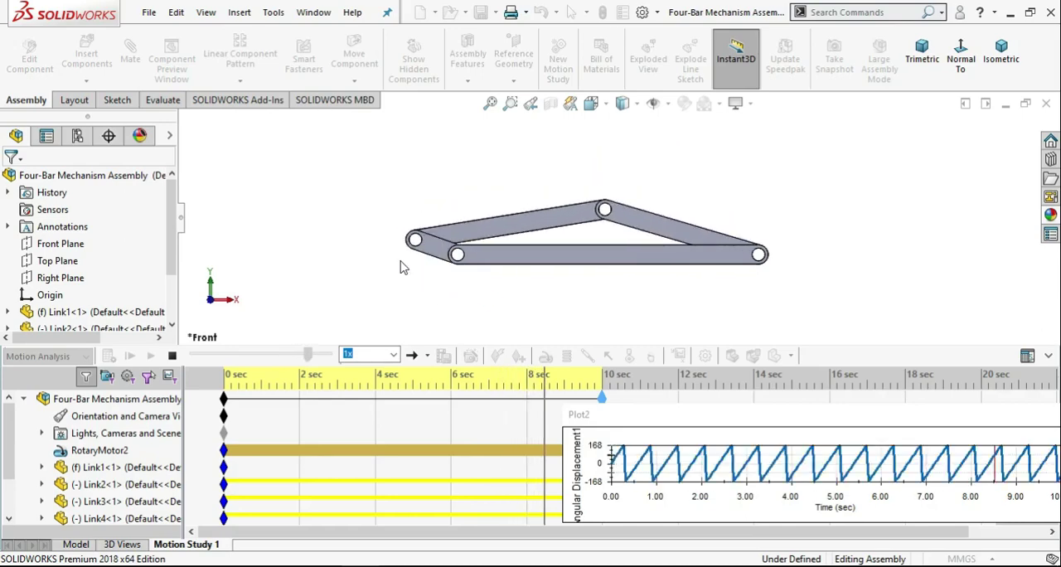
left_click(172, 356)
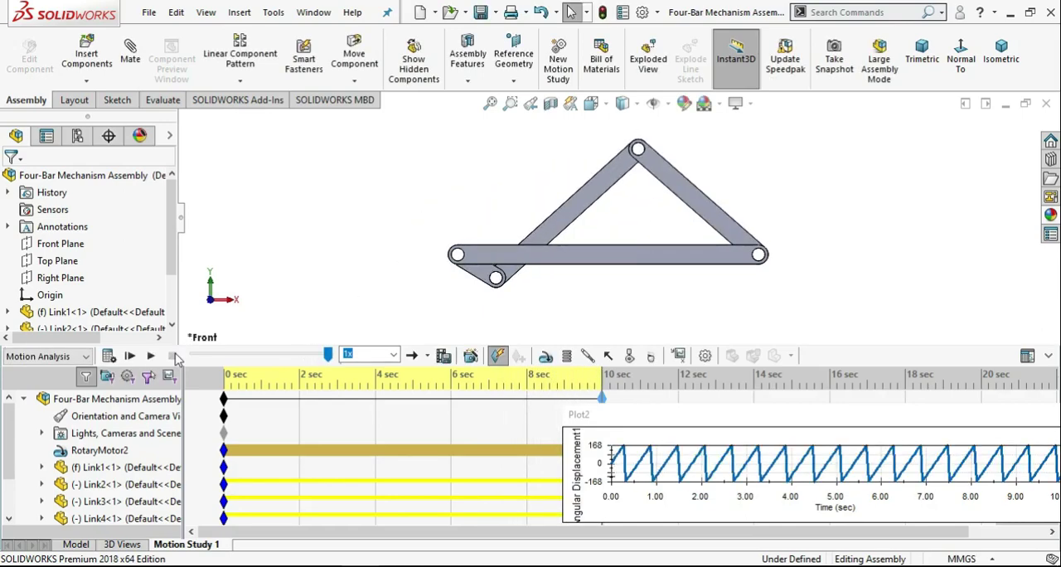
left_click(684, 446)
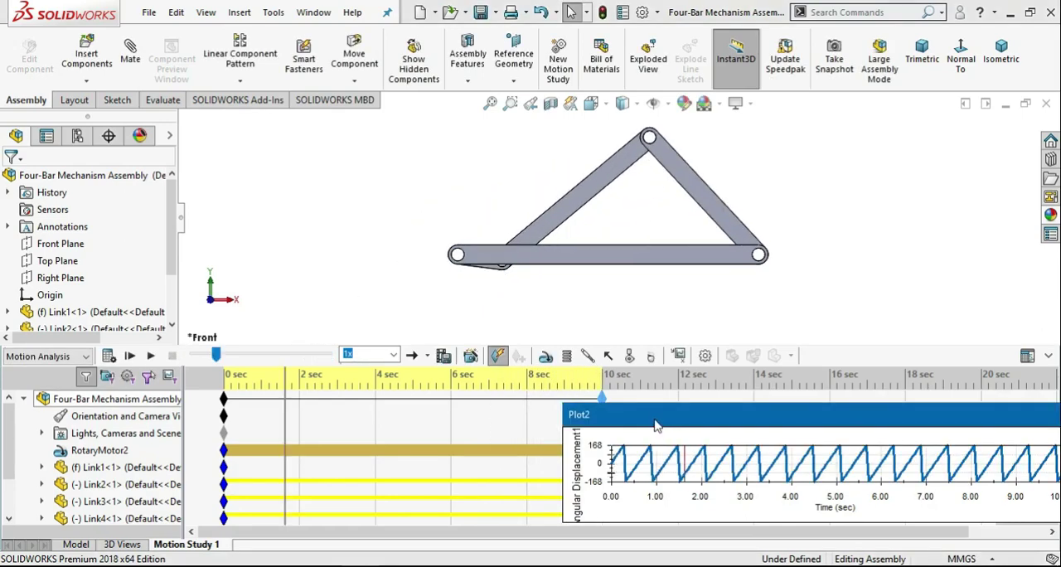
left_click_drag(655, 424, 138, 84)
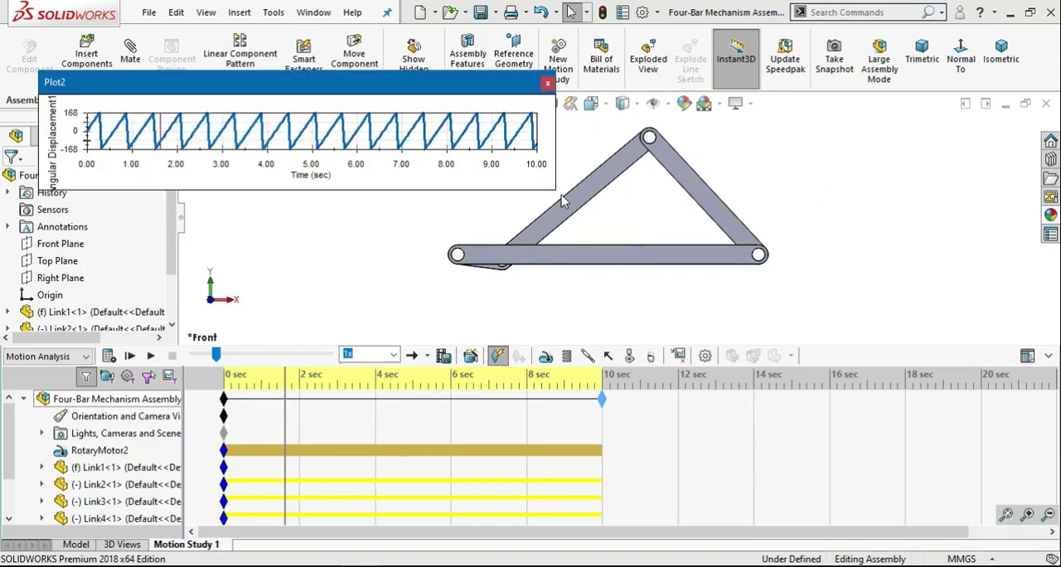
left_click_drag(556, 190, 1028, 530)
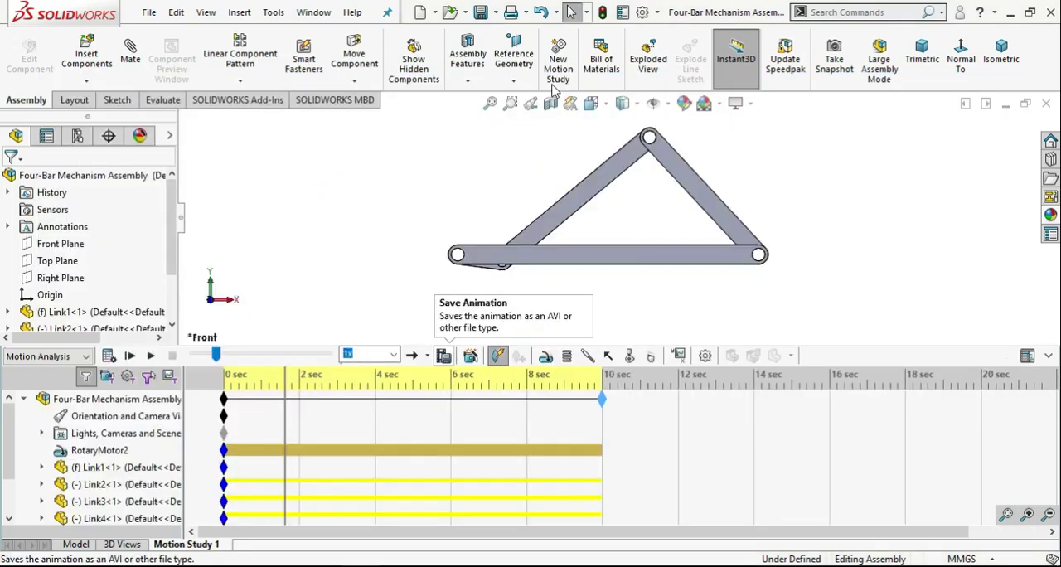
Define a new Displacement/Velocity/Acceleration result for the Z component of angular velocity.
left_click(682, 358)
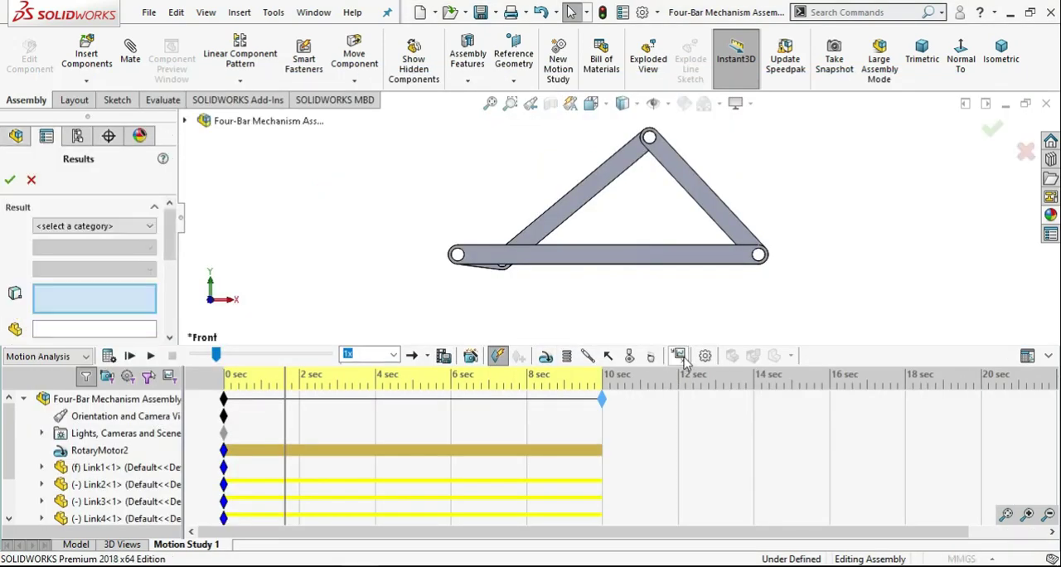
left_click(125, 227)
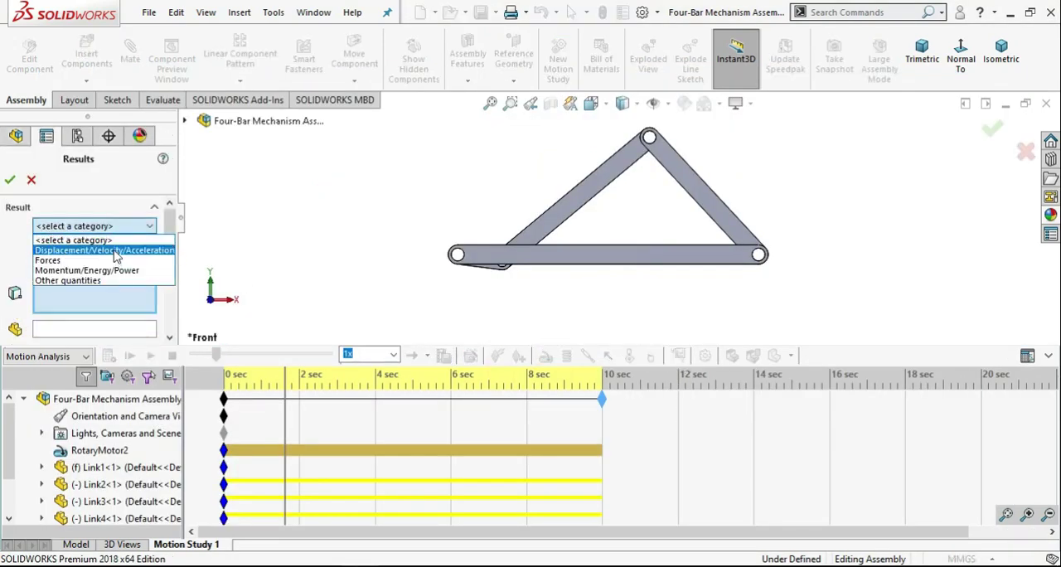
left_click(104, 249)
left_click(116, 248)
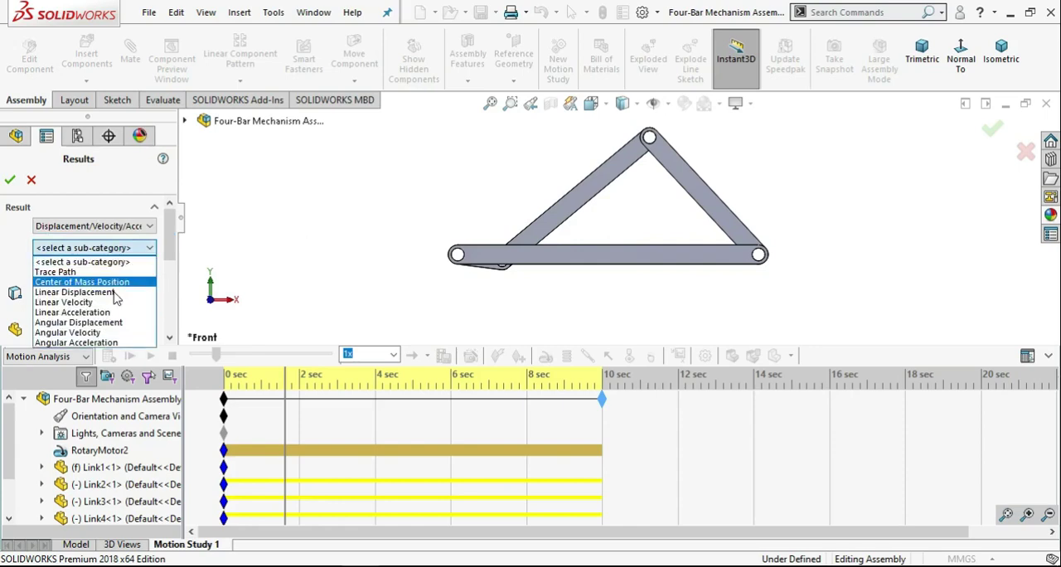
left_click(112, 332)
left_click(95, 269)
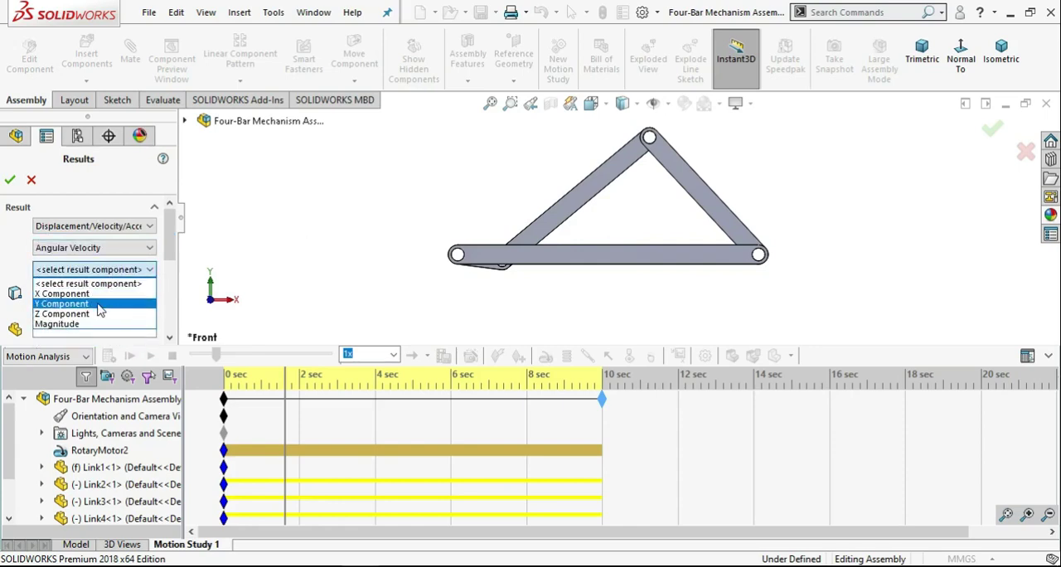
left_click(98, 314)
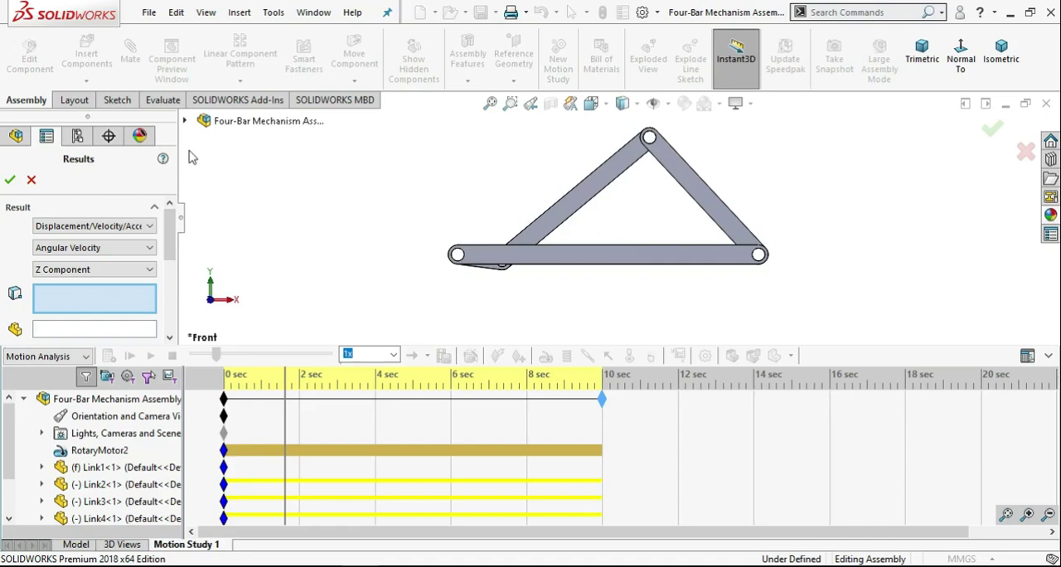
Assign the Concentric1 mate between Link1 and Link2 to the result, generate its plot, then close the plot window.
scroll(101, 421, "down", 1)
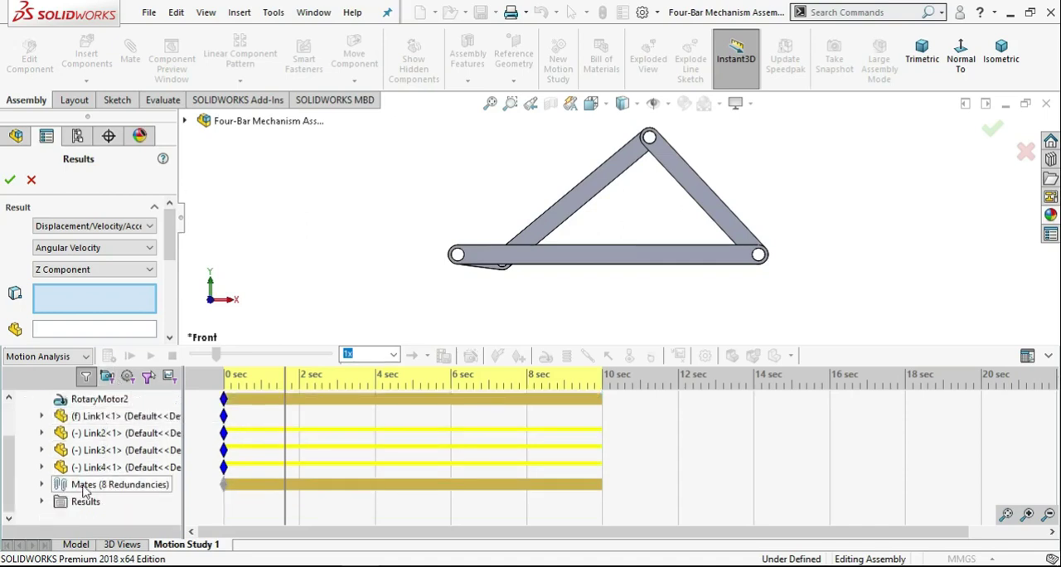
left_click(46, 485)
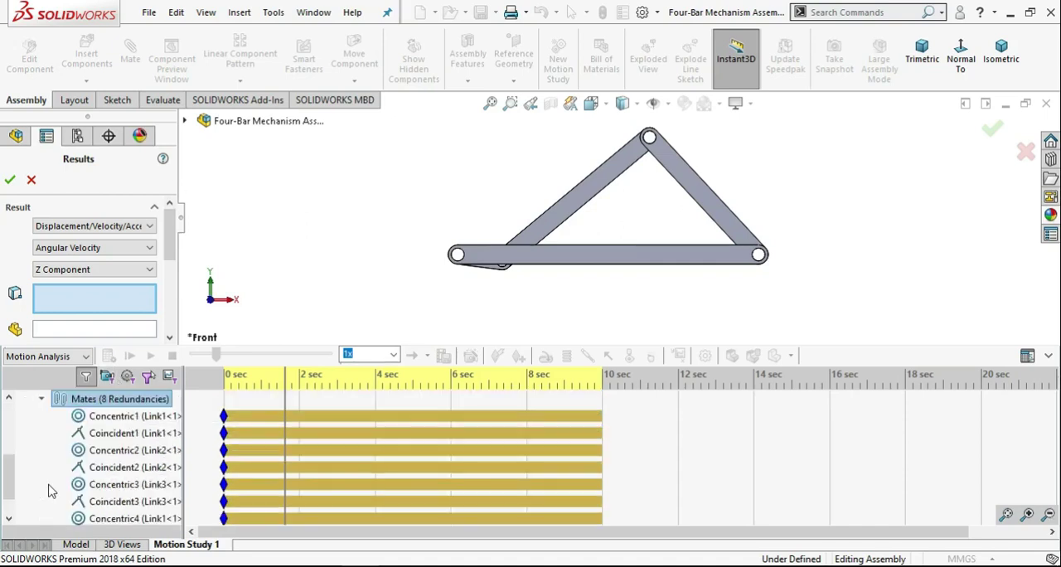
left_click(110, 418)
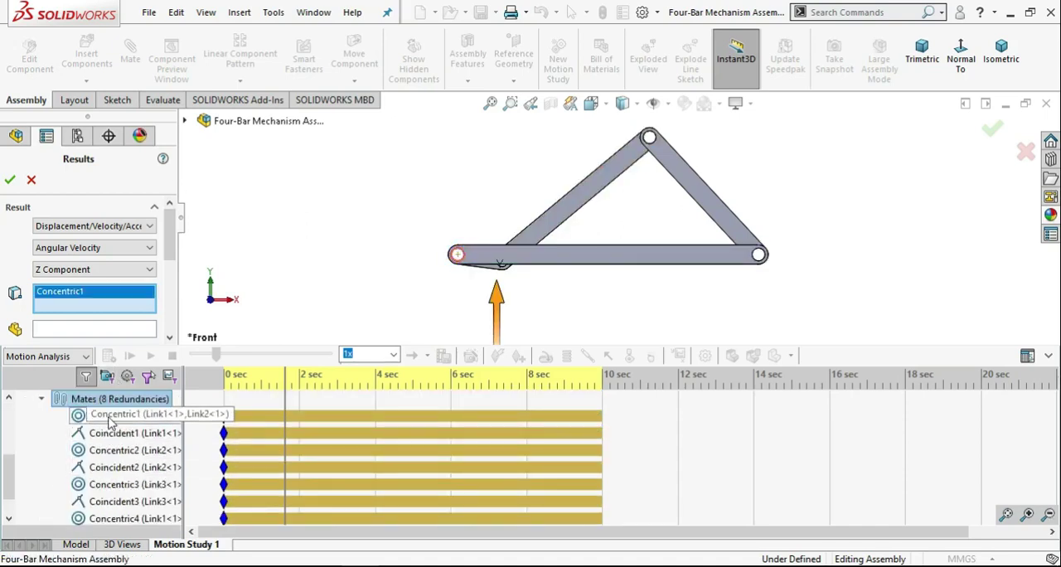
left_click(10, 180)
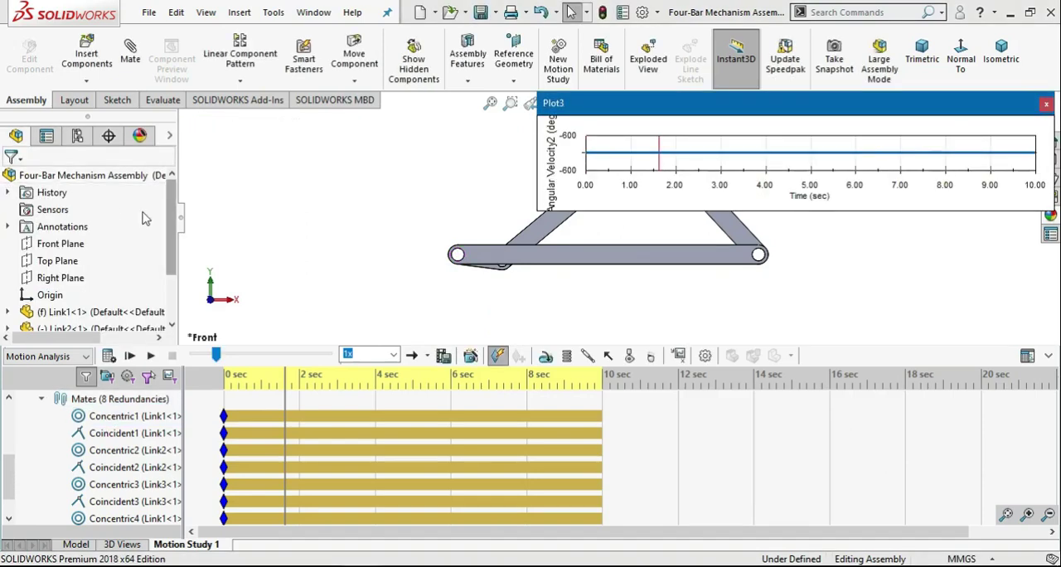
left_click(1045, 105)
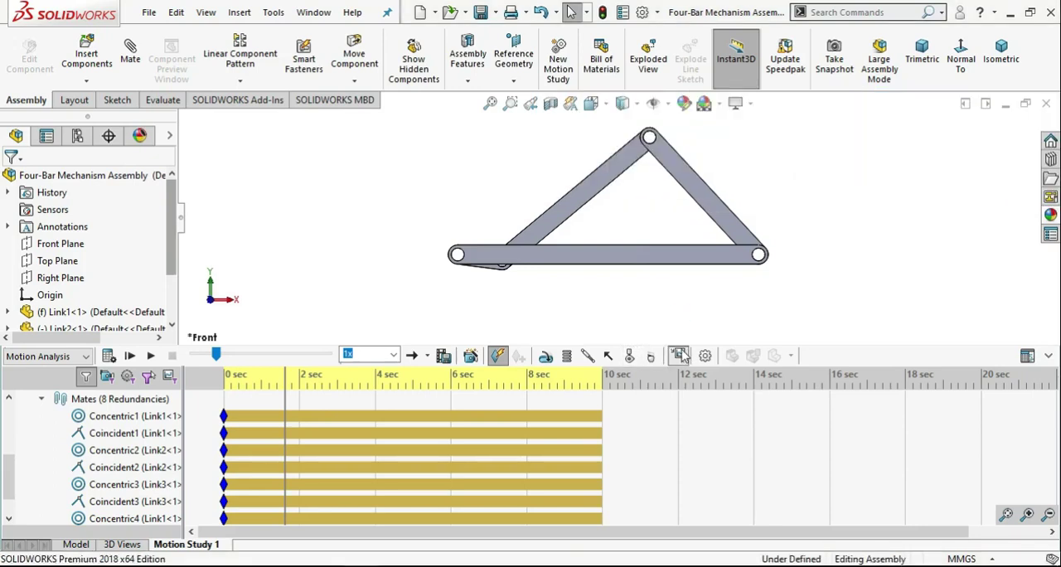
Create a Displacement/Velocity/Acceleration plot of the angular velocity's Z component for the Concentric2 mate between Link2 and Link3.
left_click(683, 355)
left_click(111, 229)
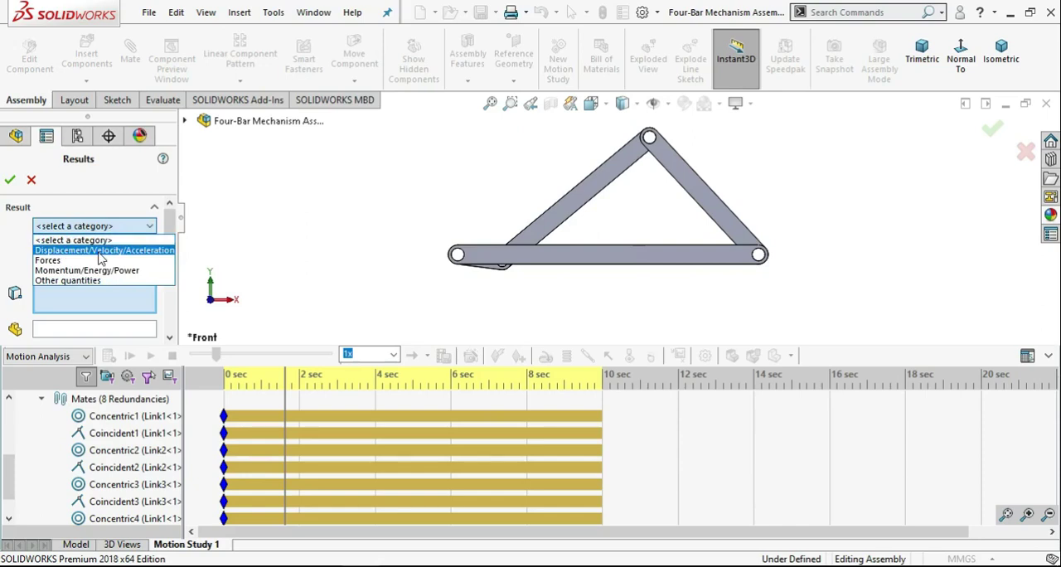
left_click(99, 250)
left_click(94, 247)
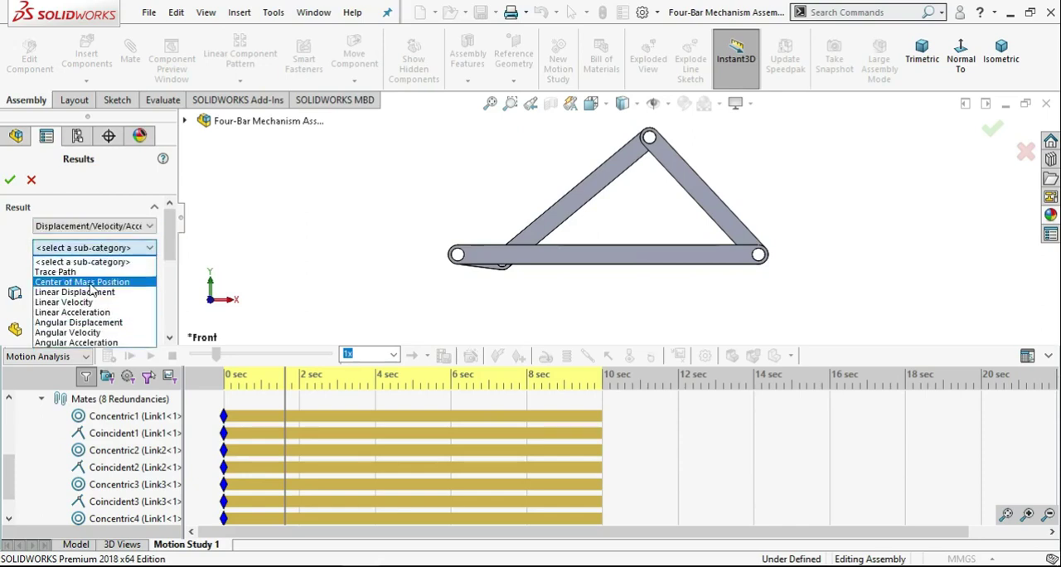
left_click(91, 333)
left_click(94, 269)
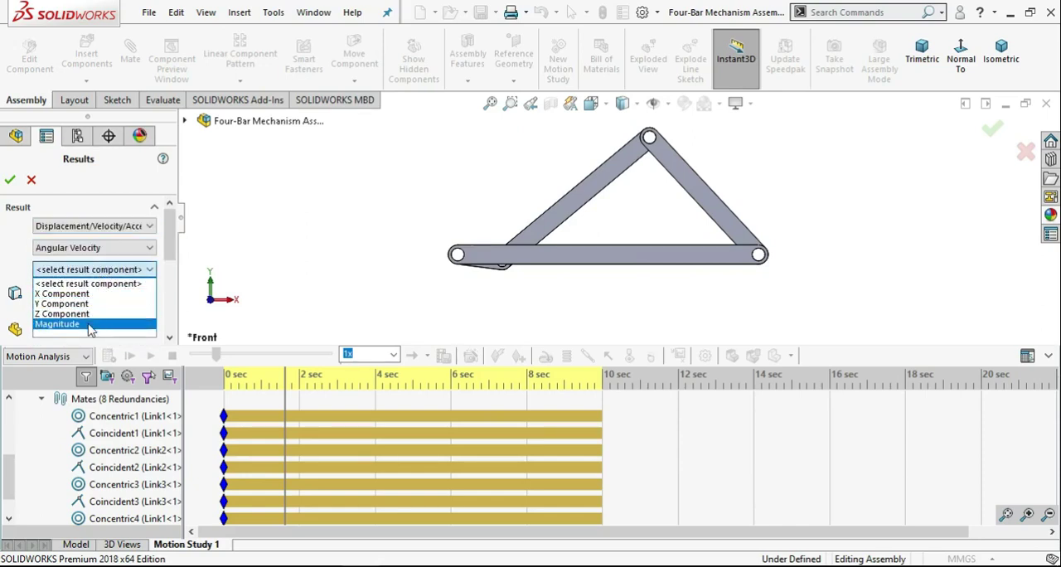
left_click(90, 314)
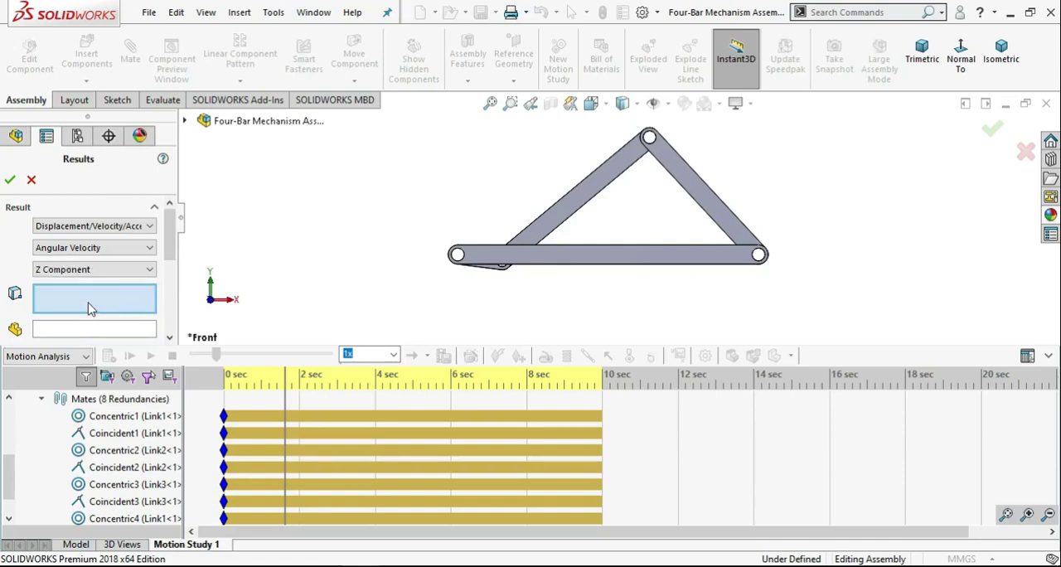
left_click(124, 452)
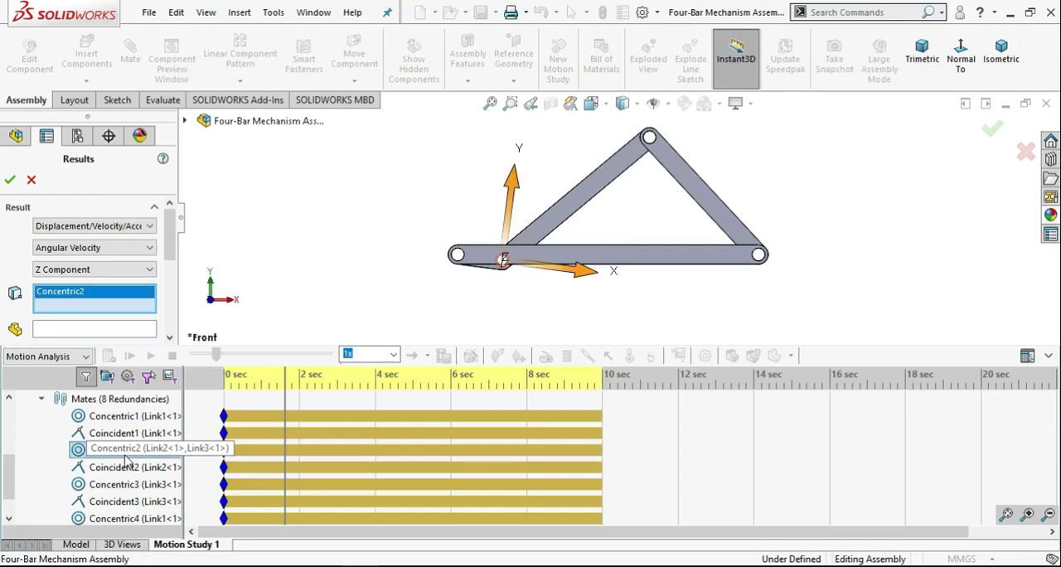
left_click(10, 181)
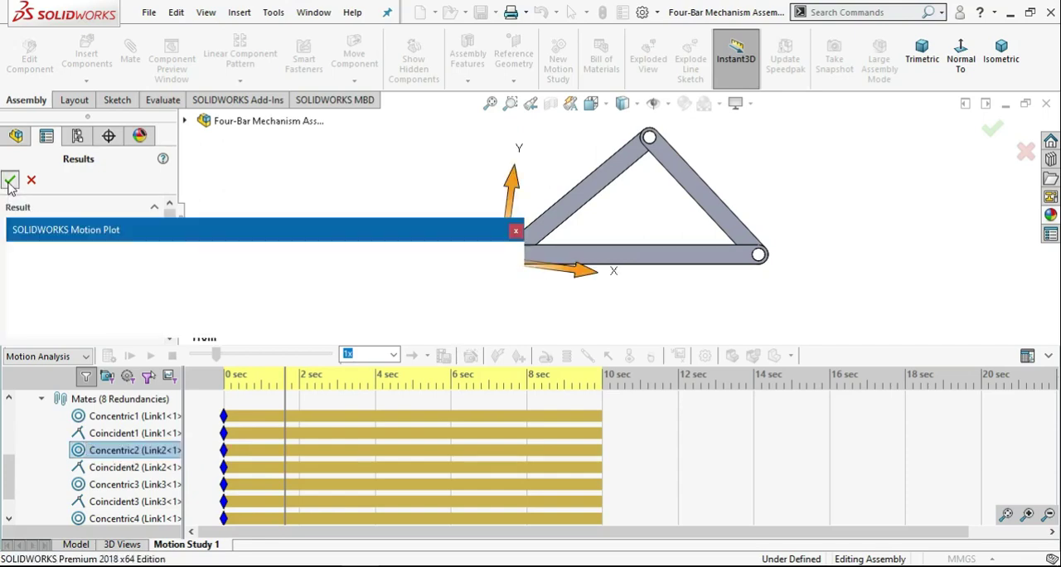
Replay the motion alongside the Concentric2 angular velocity plot, inspect the curve in an enlarged window, and close it.
left_click_drag(188, 237, 708, 412)
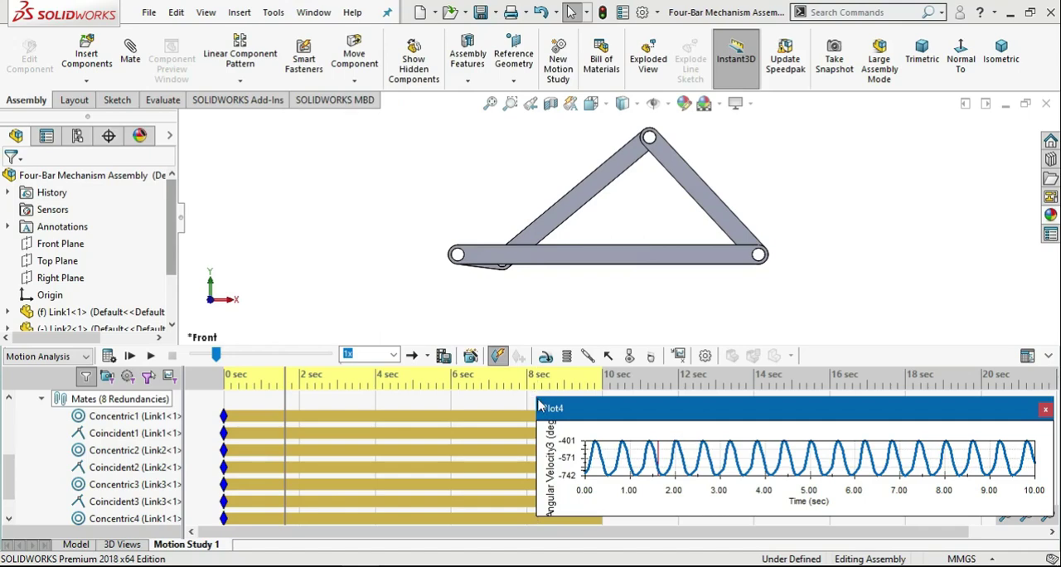
left_click_drag(538, 403, 512, 373)
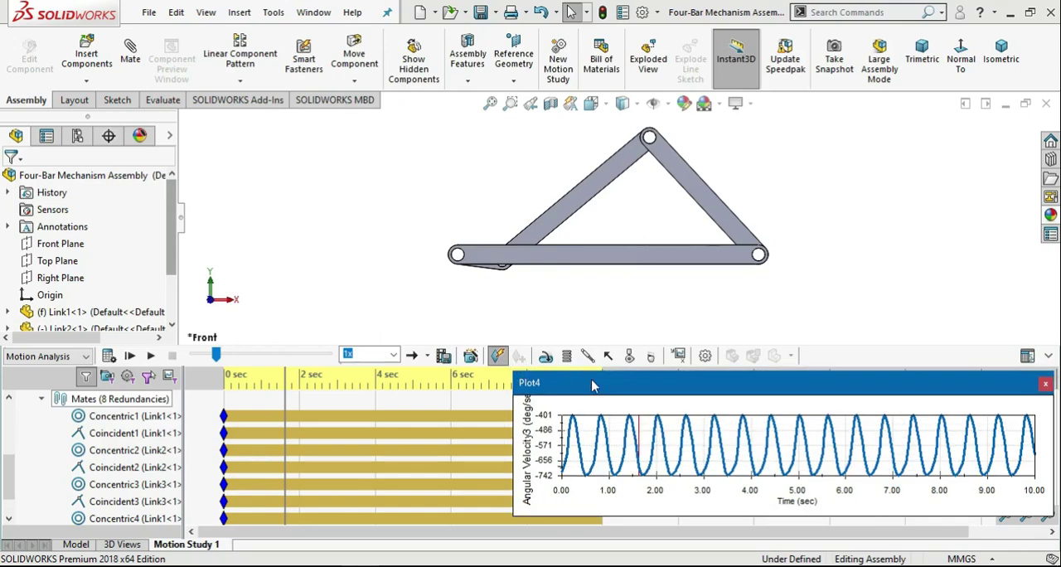
left_click(151, 355)
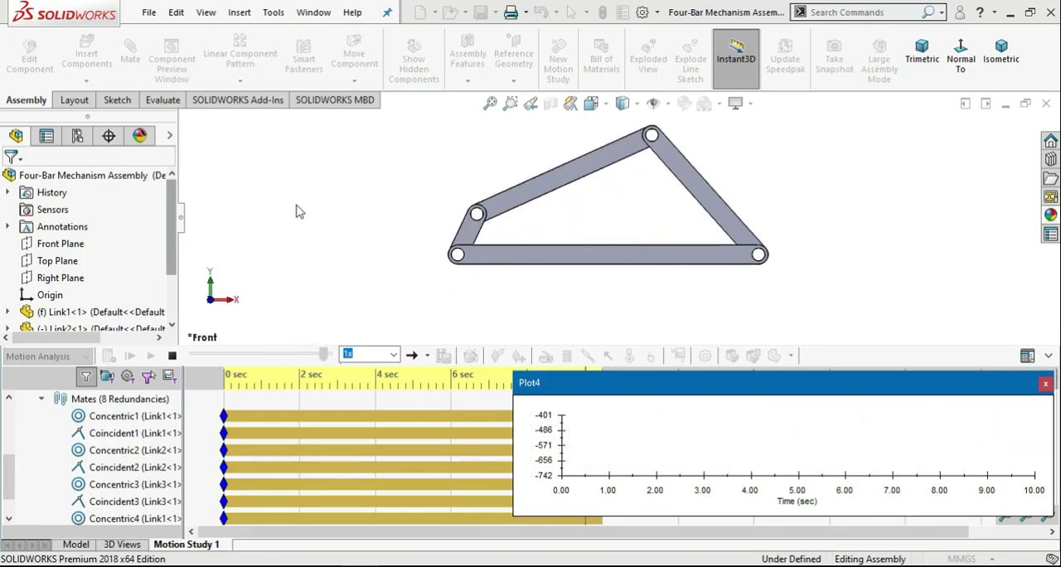
left_click_drag(659, 389, 193, 146)
left_click_drag(587, 276, 958, 518)
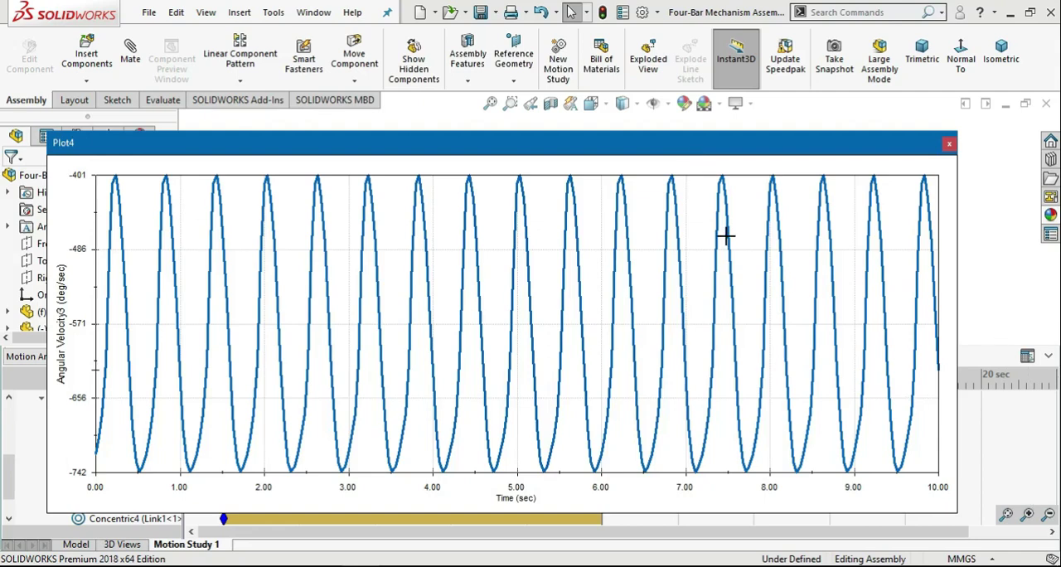
mouse_move(726, 236)
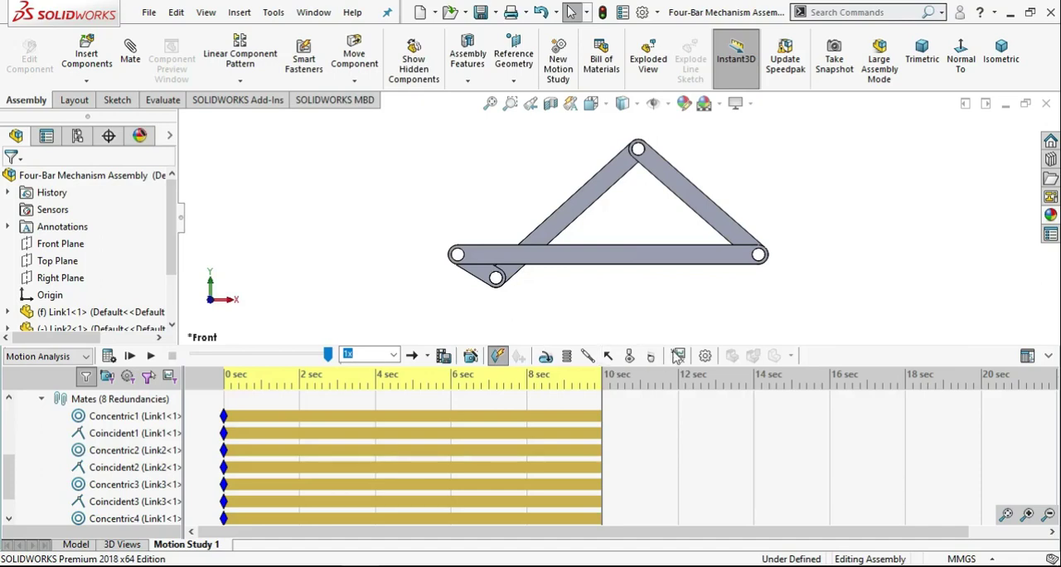
Create a Displacement/Velocity/Acceleration plot of the angular velocity's Z component for the Concentric3 mate between Link3 and Link4.
left_click(678, 355)
left_click(94, 226)
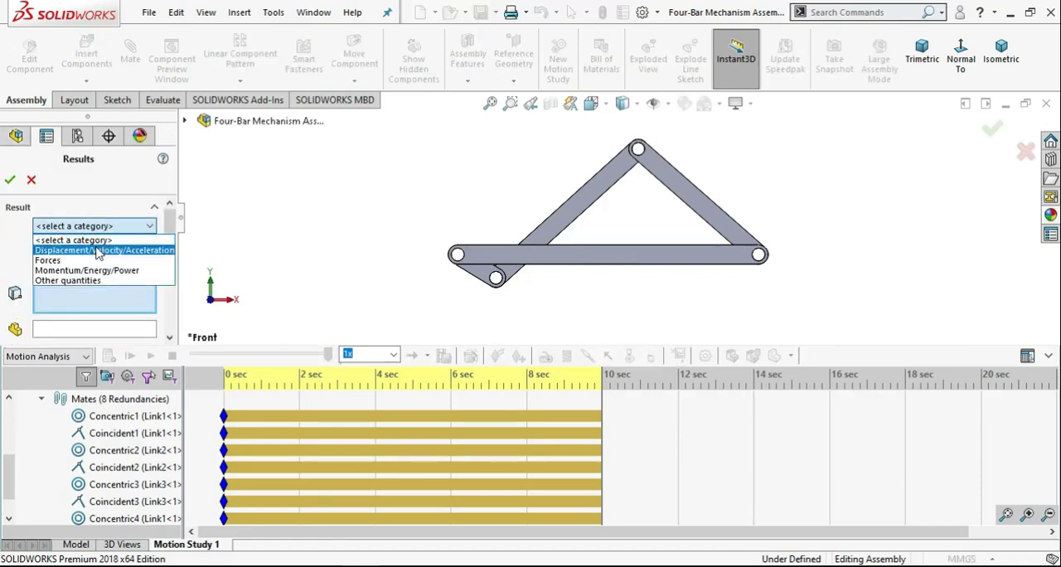
left_click(100, 251)
left_click(94, 247)
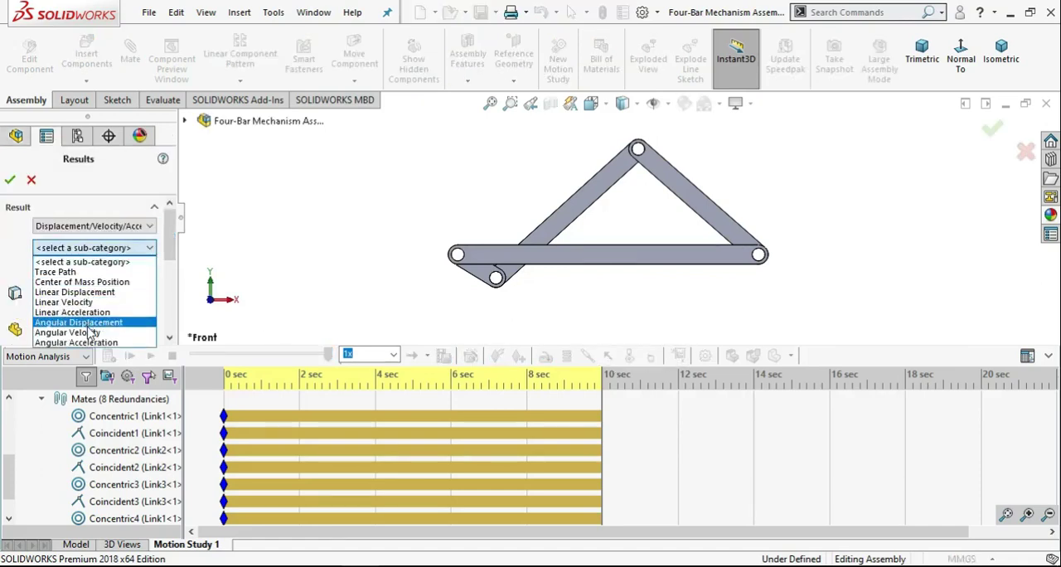
left_click(94, 330)
left_click(94, 269)
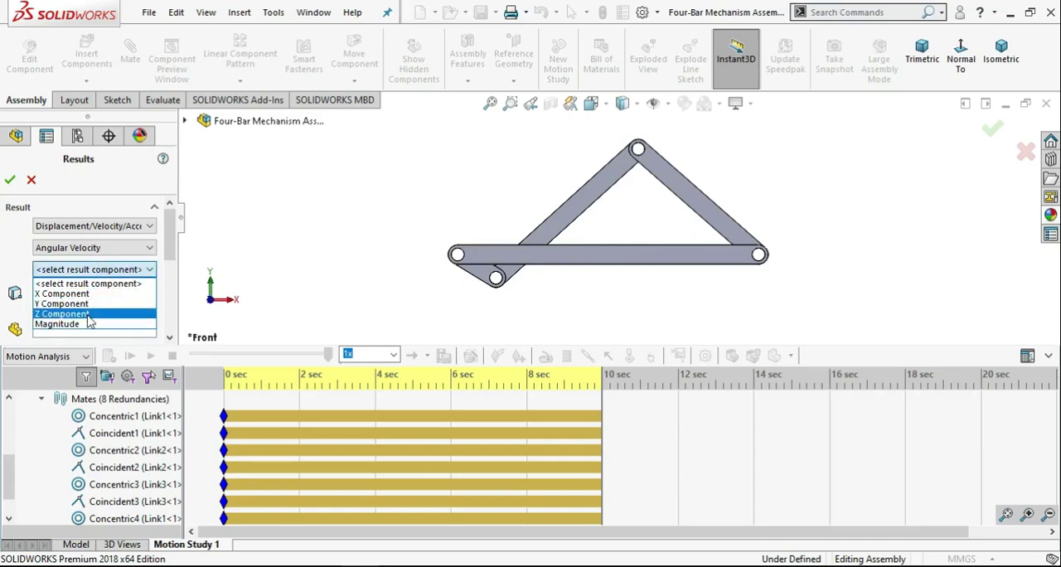
left_click(87, 315)
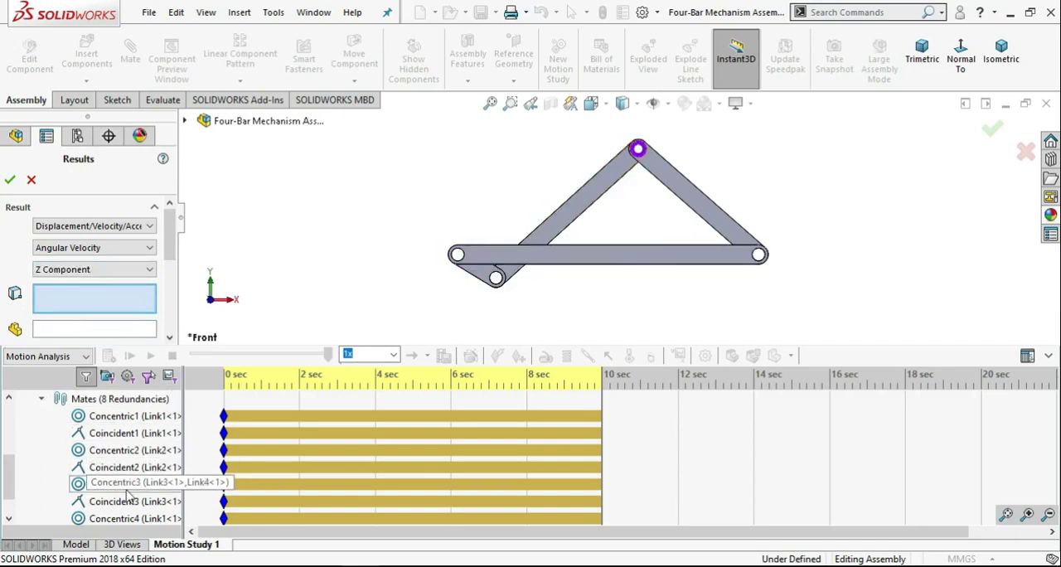
left_click(126, 487)
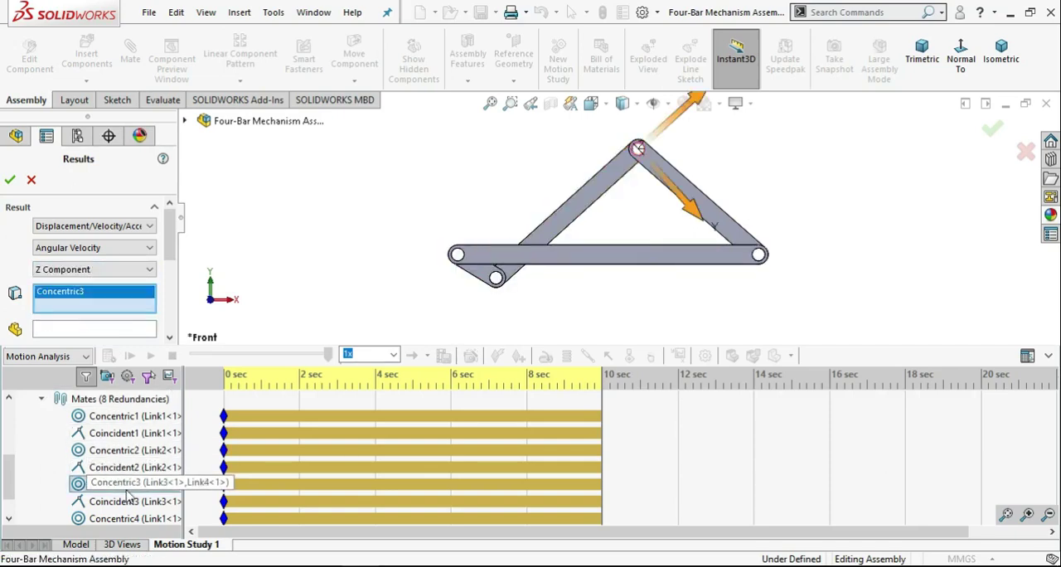
left_click(10, 181)
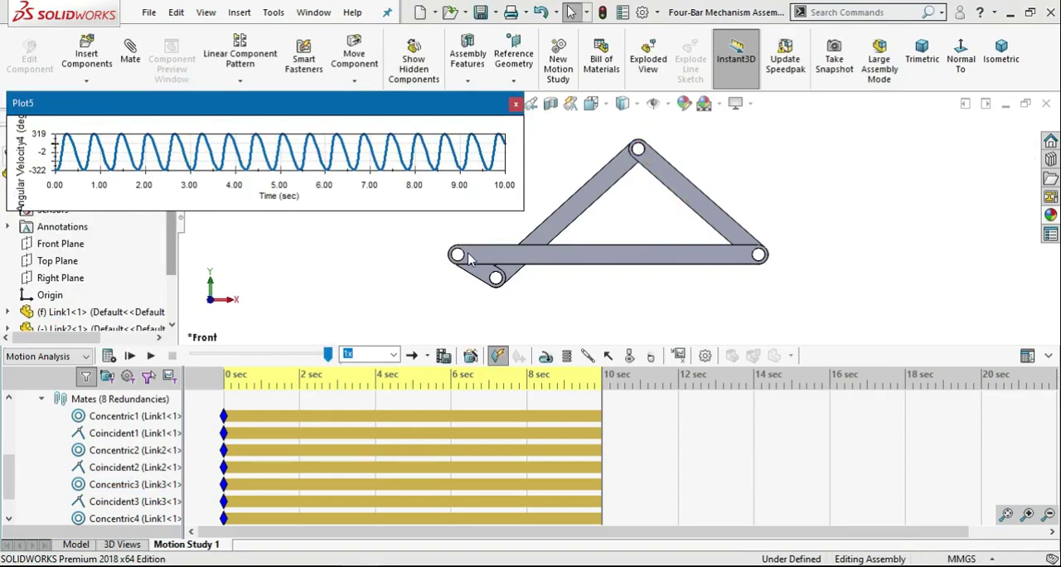
Replay the motion from the start with the Concentric3 angular velocity plot, inspect its enlarged curve, and close the plot.
left_click_drag(523, 211, 638, 365)
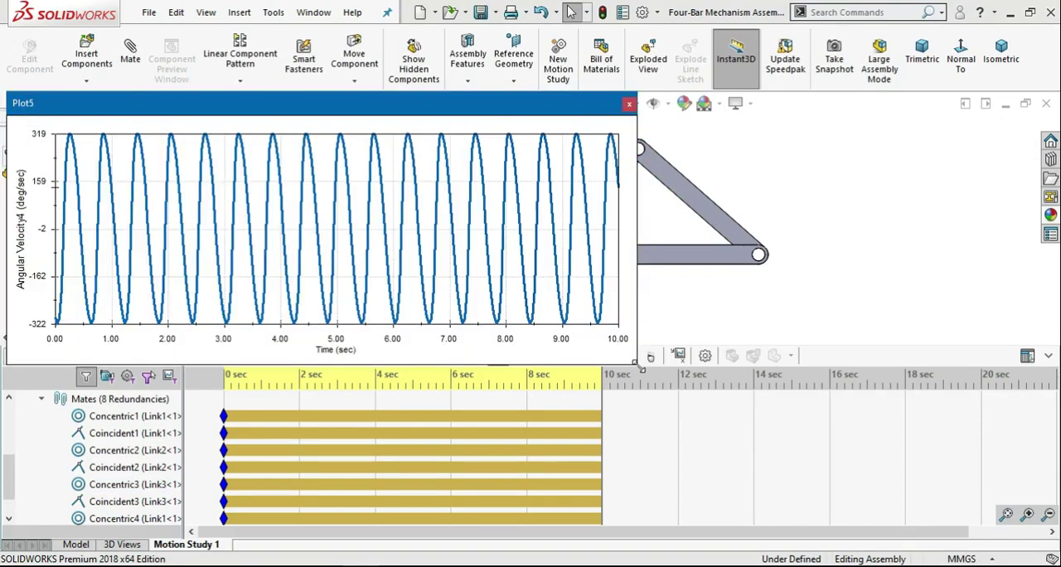
left_click_drag(685, 282, 810, 291)
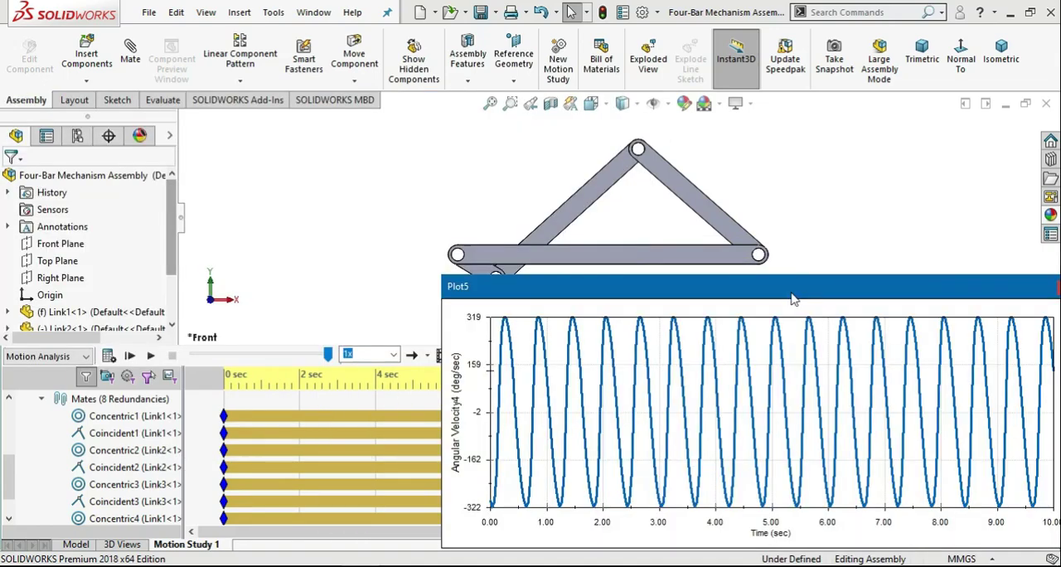
left_click(129, 355)
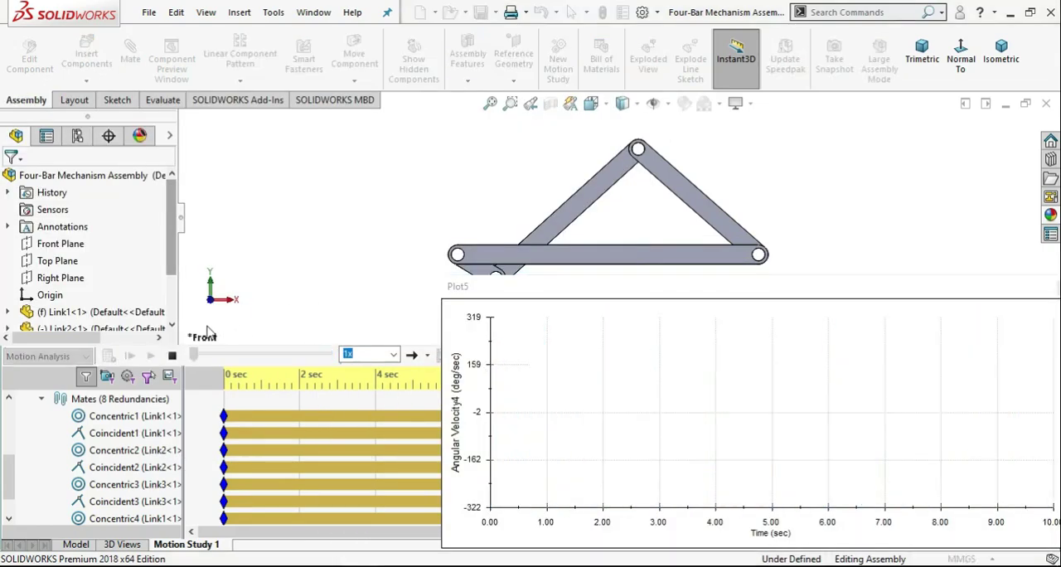
left_click(452, 287)
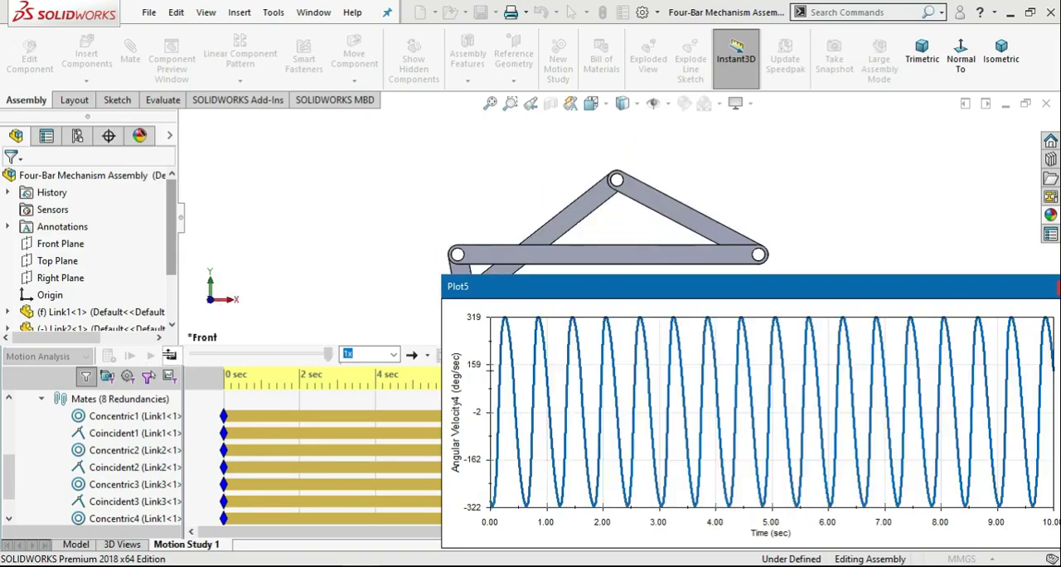
left_click(168, 355)
left_click_drag(605, 290, 172, 124)
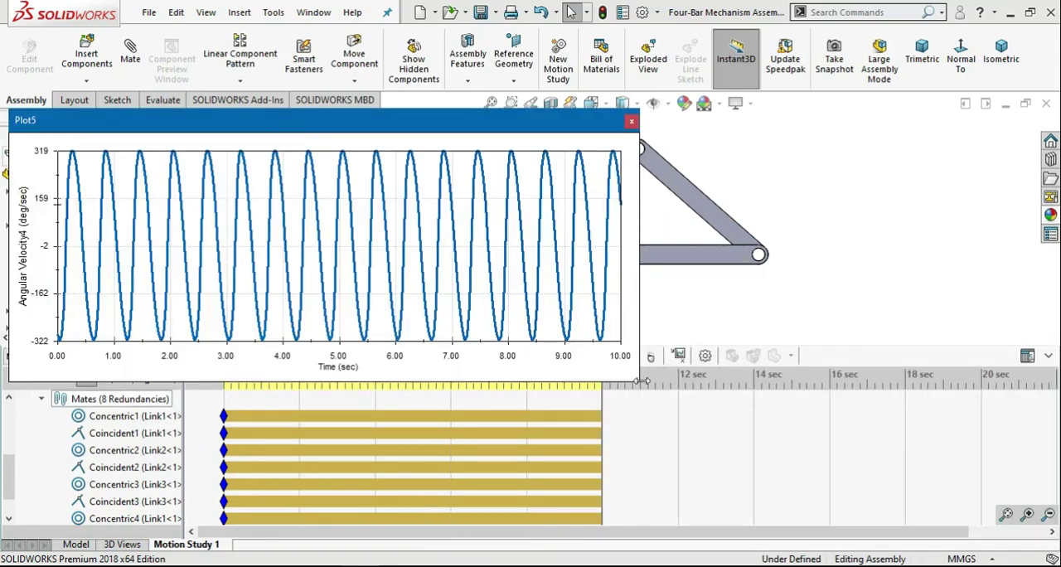
left_click_drag(641, 382, 955, 522)
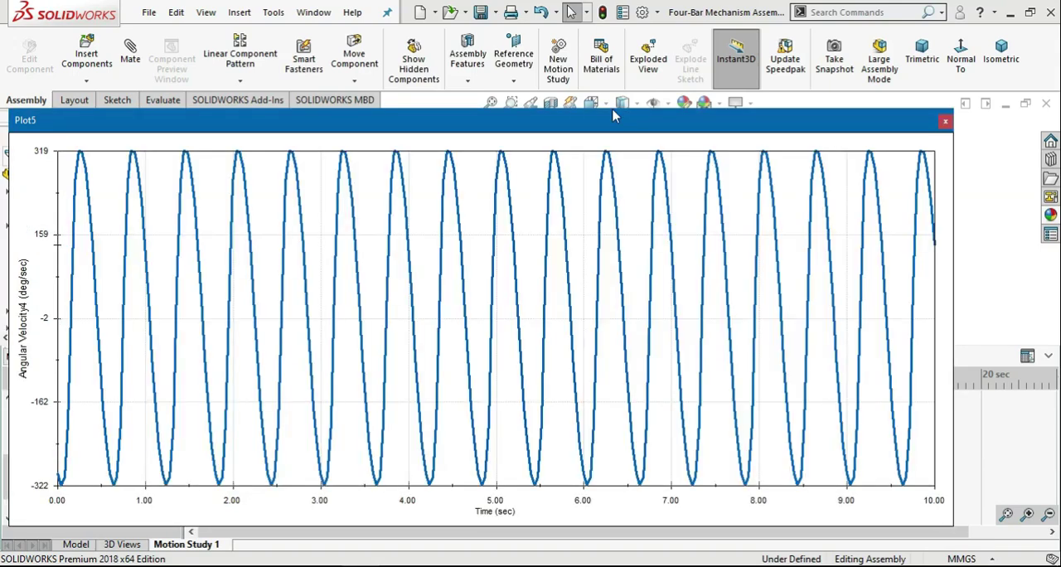
left_click(945, 123)
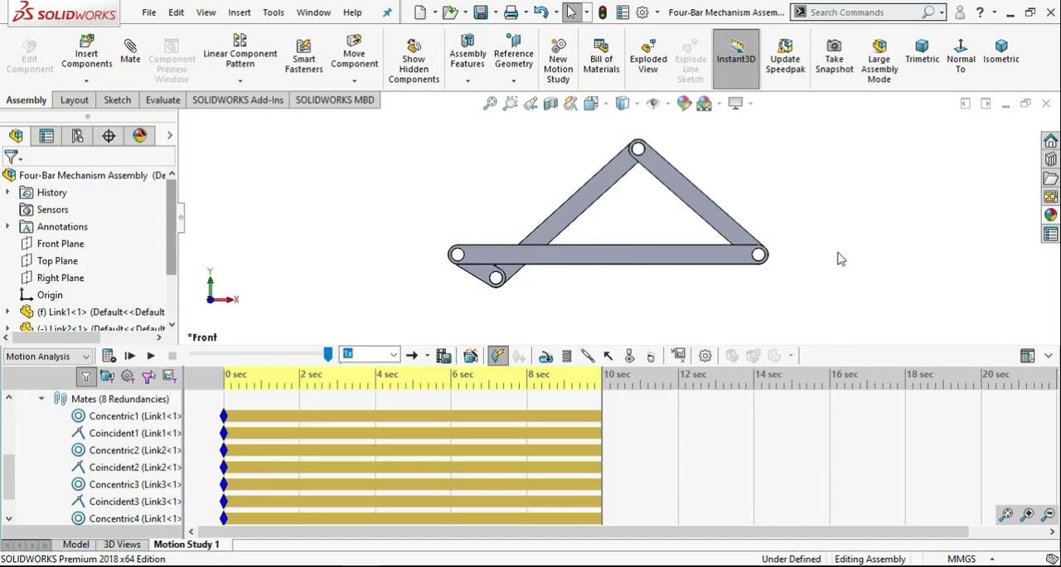
Start another motion result and view the available result categories.
left_click(678, 354)
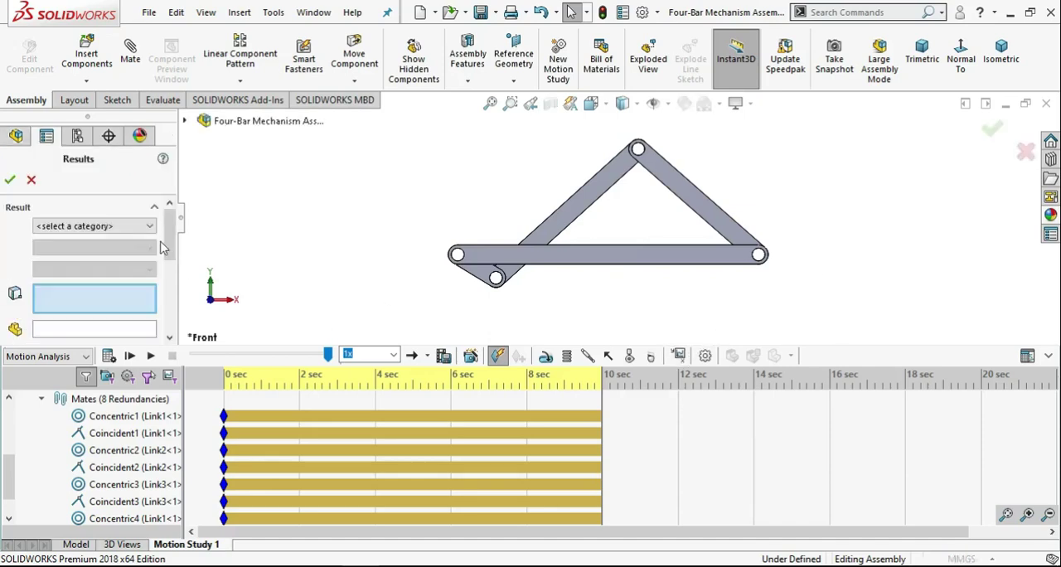
left_click(152, 226)
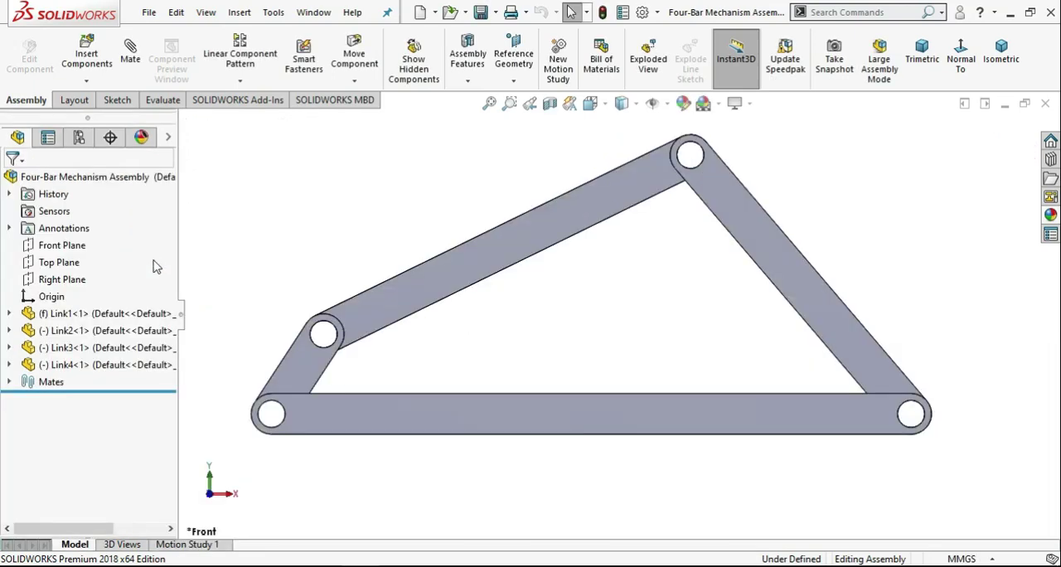
Display the four-bar assembly model in the isometric view.
left_click(989, 71)
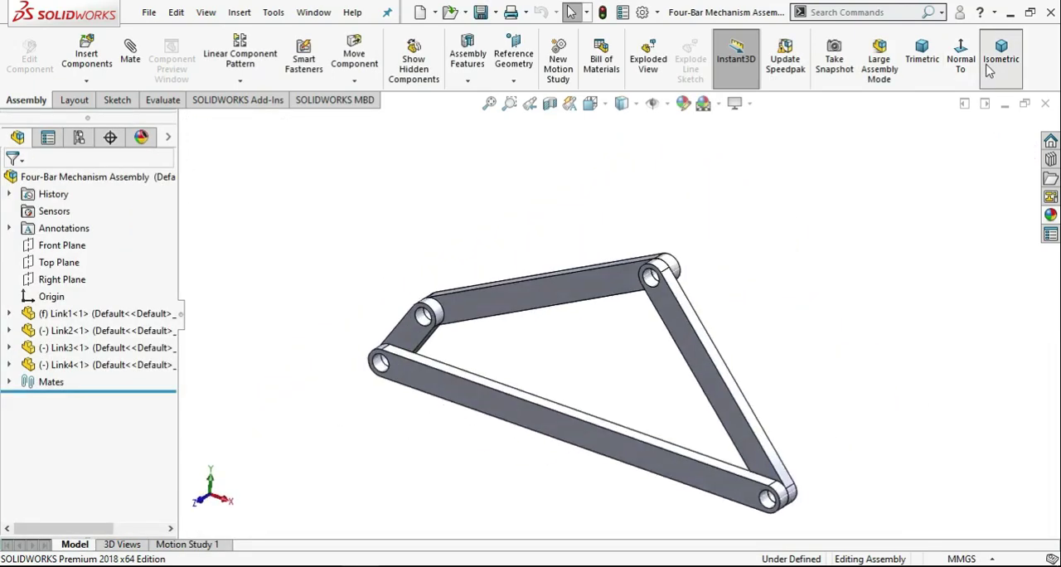
scroll(732, 359, "down", 2)
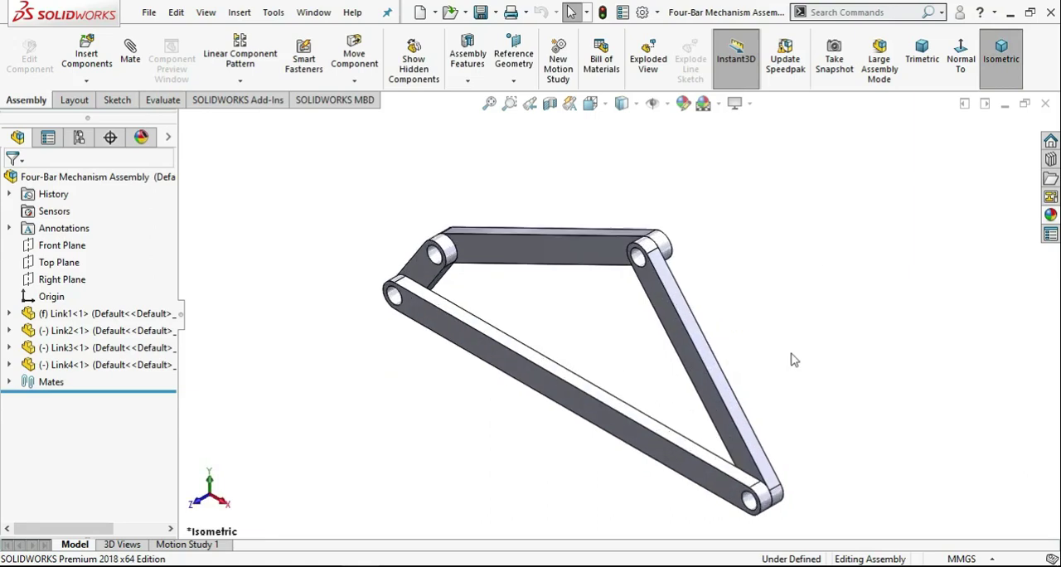